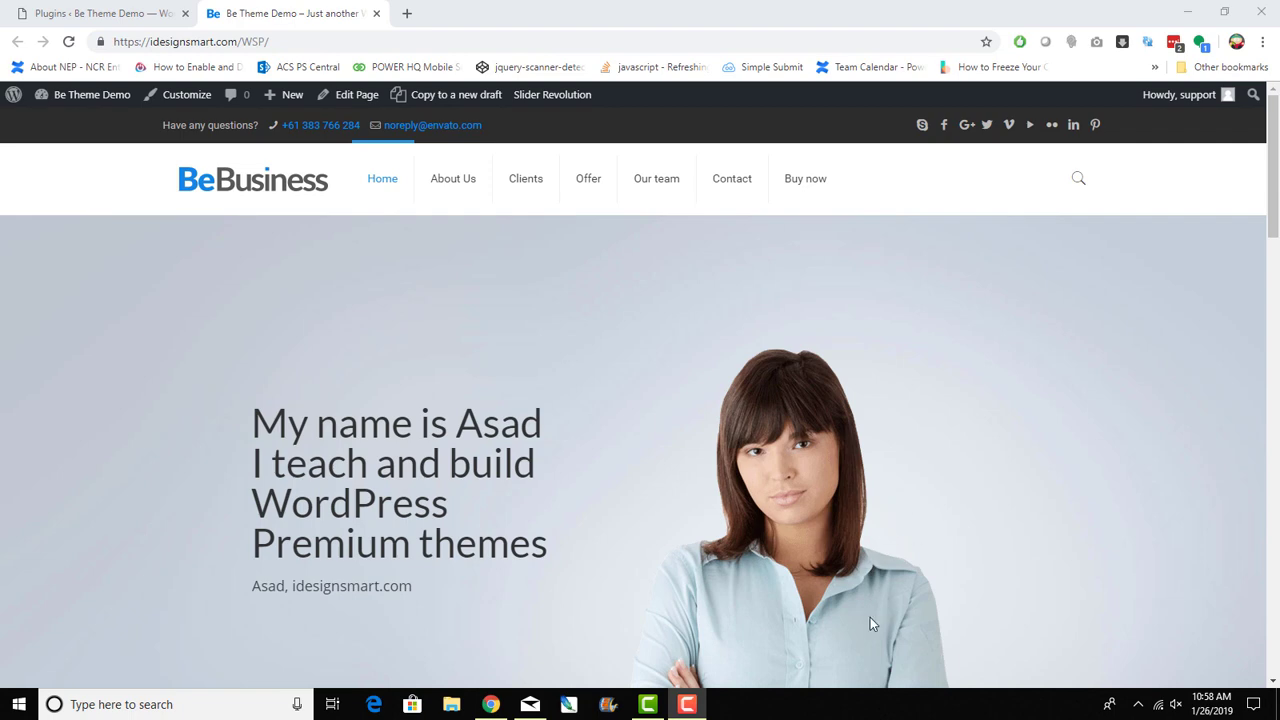
Step: Look through the demo site's home page from the header down to the footer
scroll(683, 538, "down", 7)
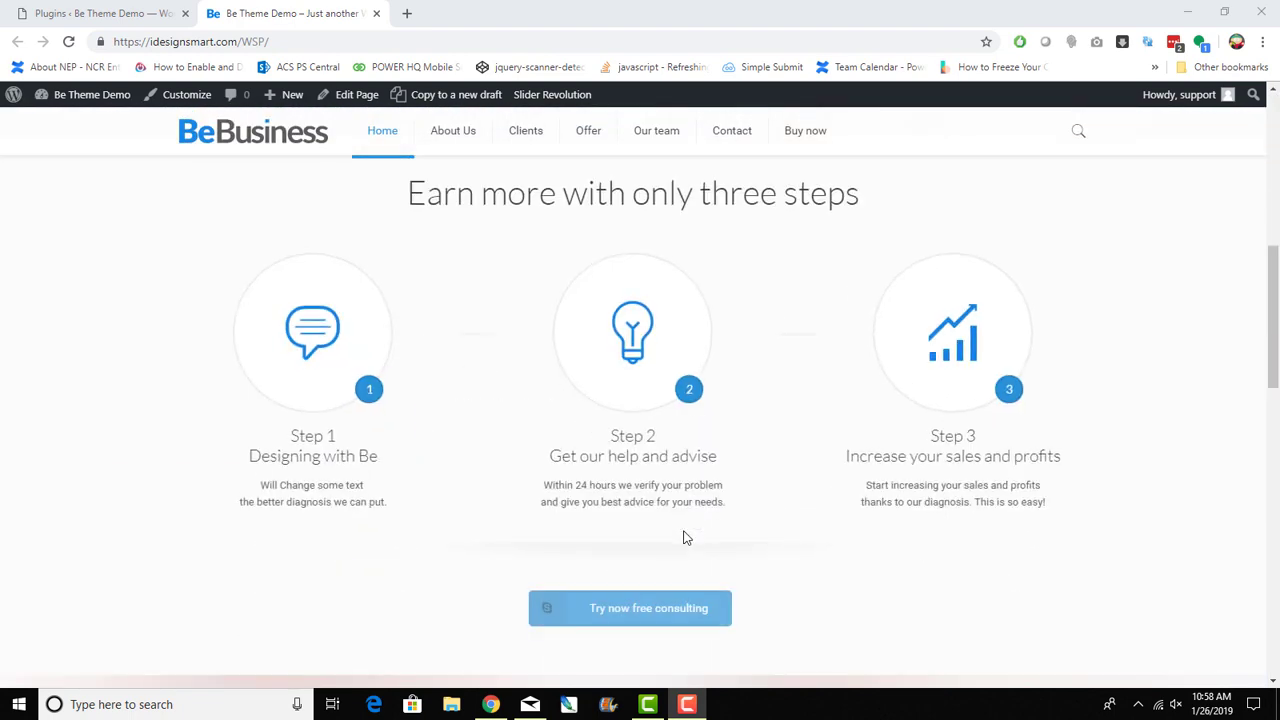
scroll(683, 538, "down", 3)
scroll(683, 538, "up", 10)
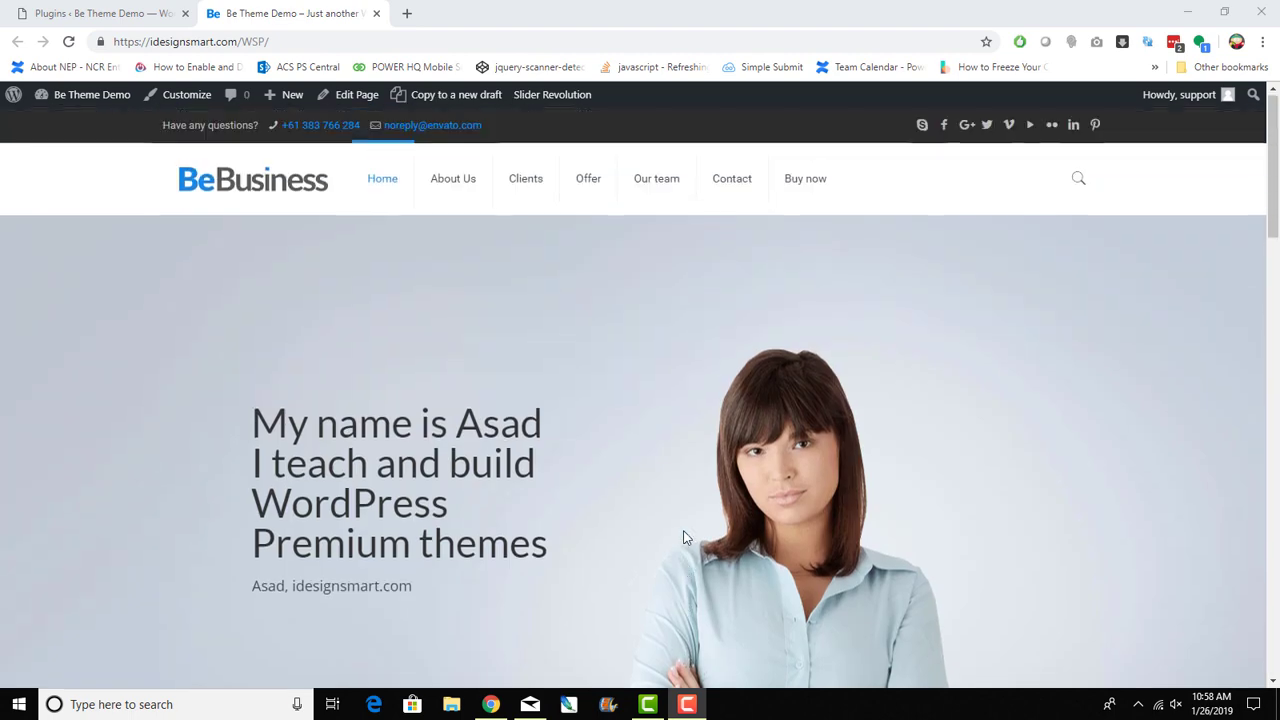
scroll(683, 538, "down", 10)
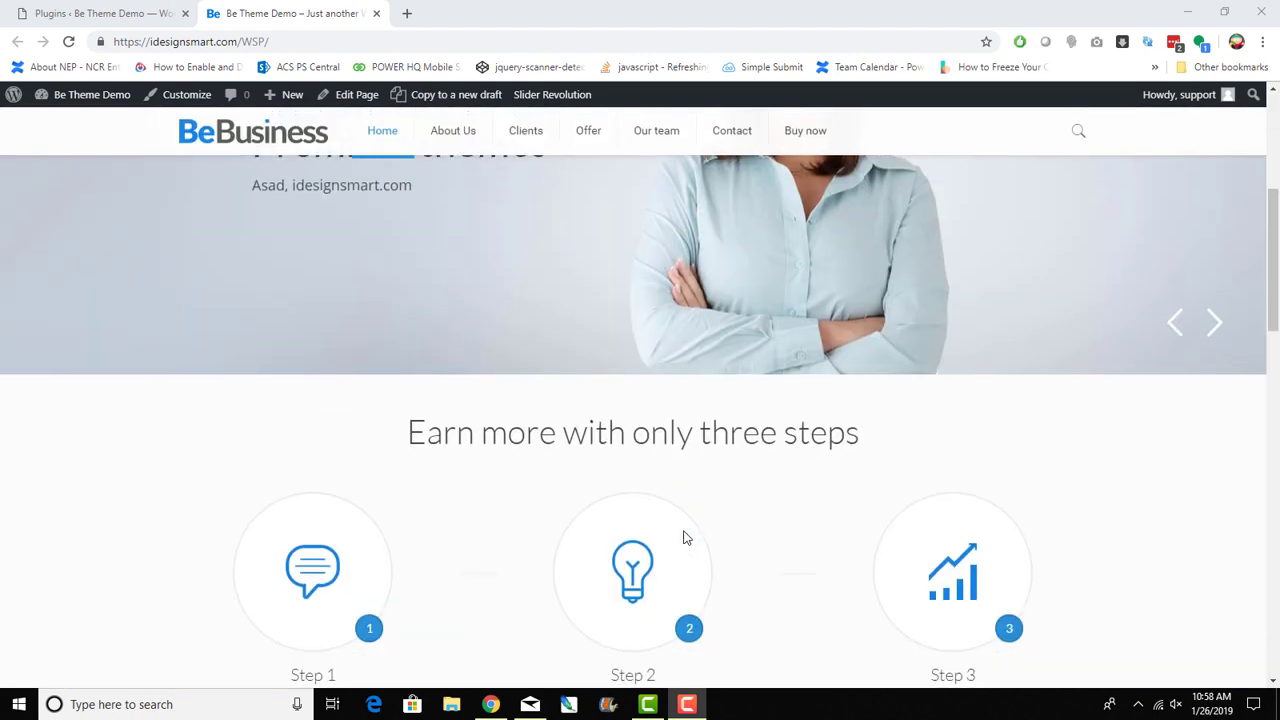
scroll(684, 538, "down", 4)
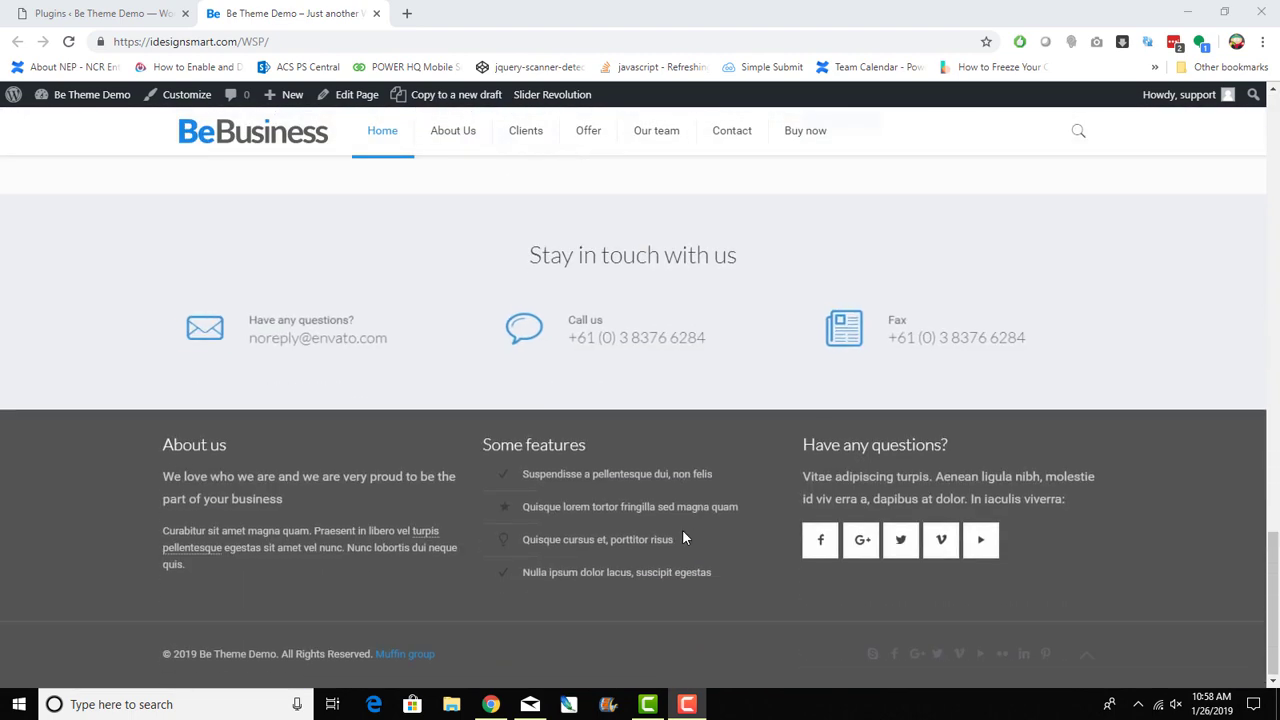
scroll(684, 538, "up", 5)
scroll(683, 537, "up", 10)
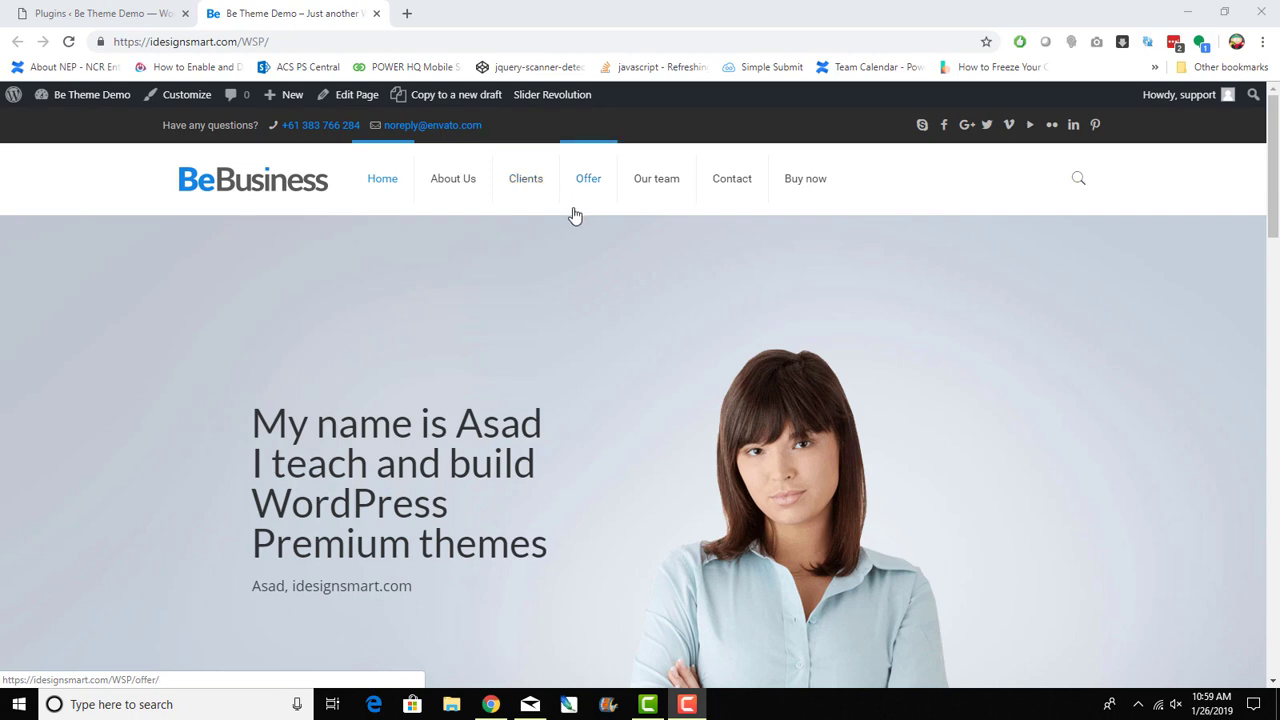
Step: Examine the BeTheme Header Builder BETA entry among the installed plugins, and check the live site's header
left_click(114, 12)
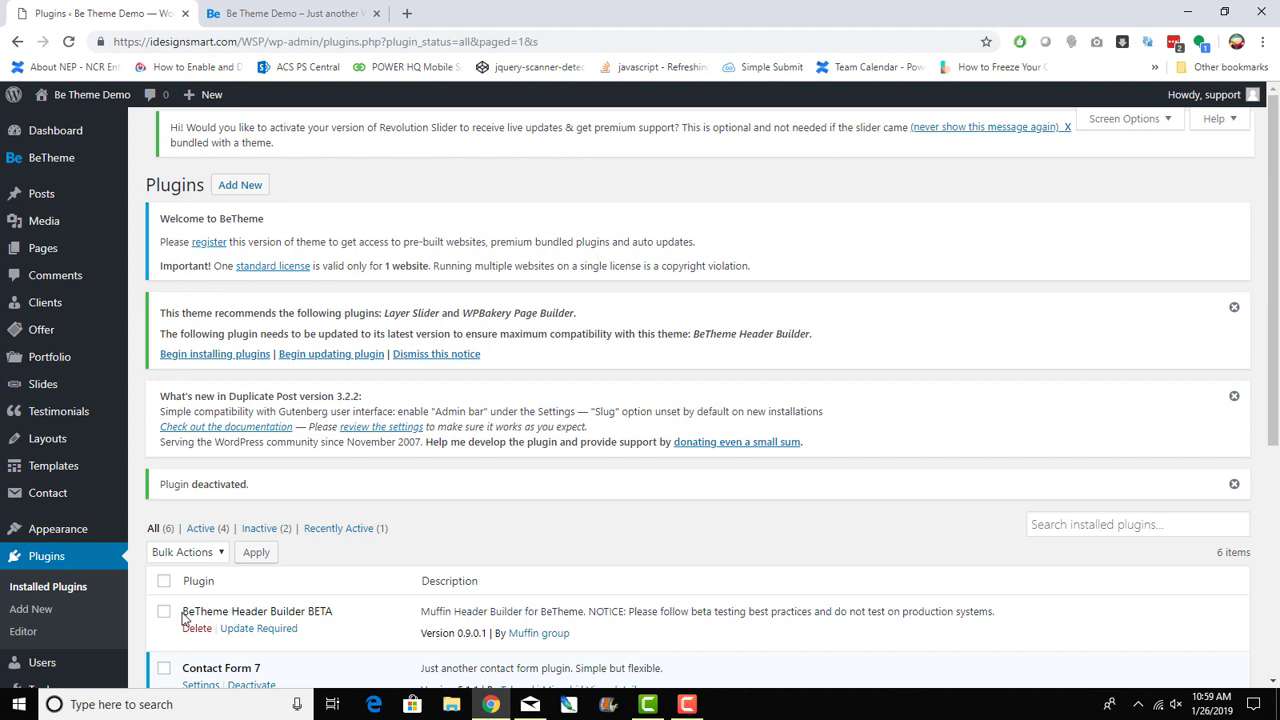
left_click_drag(184, 612, 360, 621)
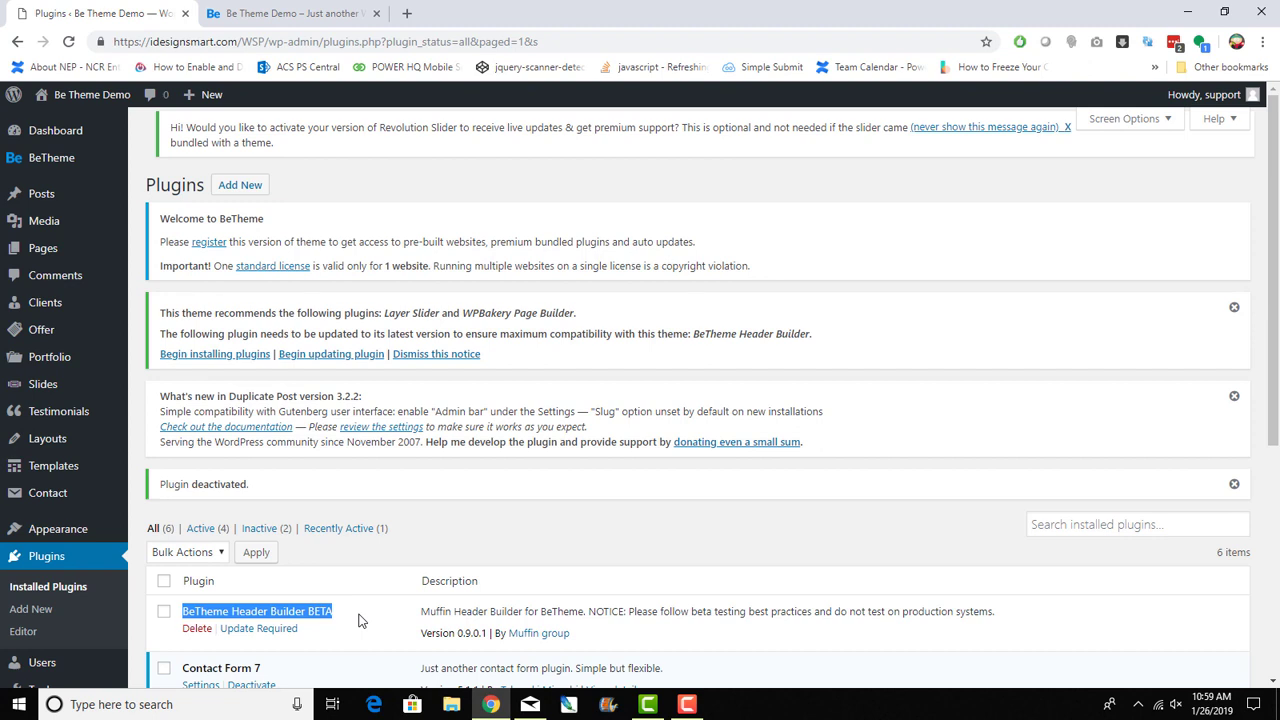
left_click(337, 624)
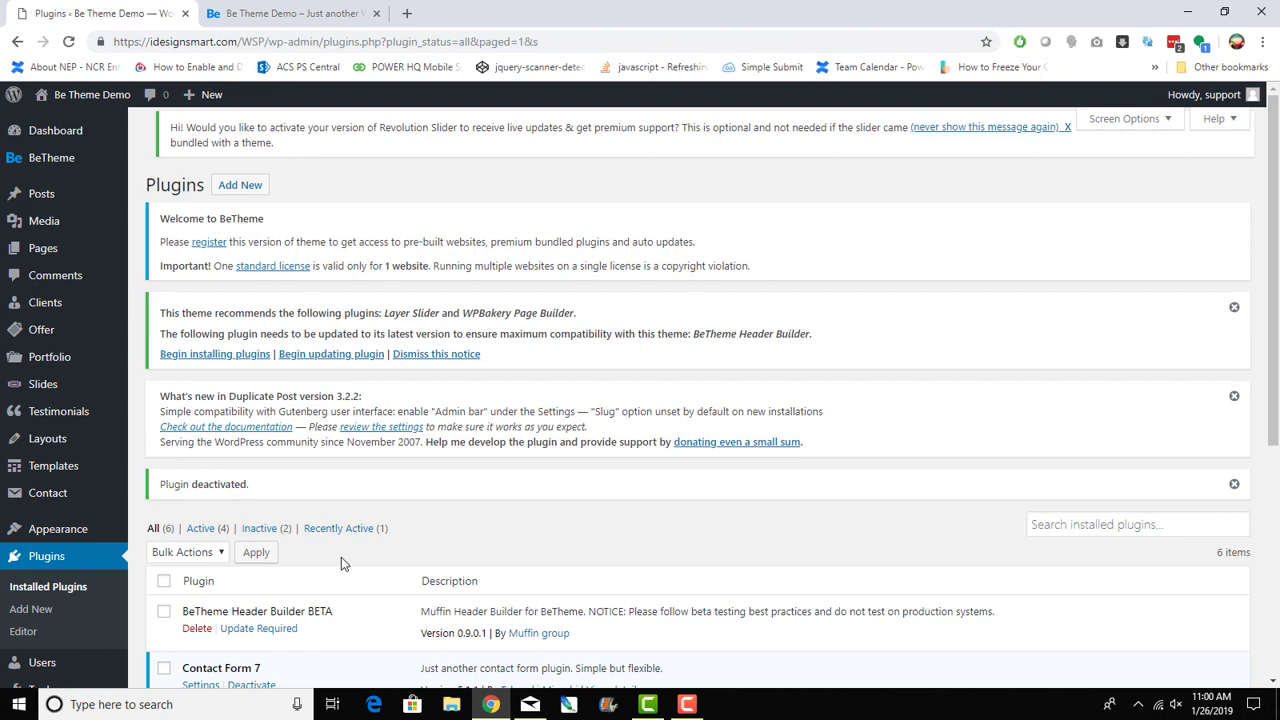
scroll(350, 545, "down", 4)
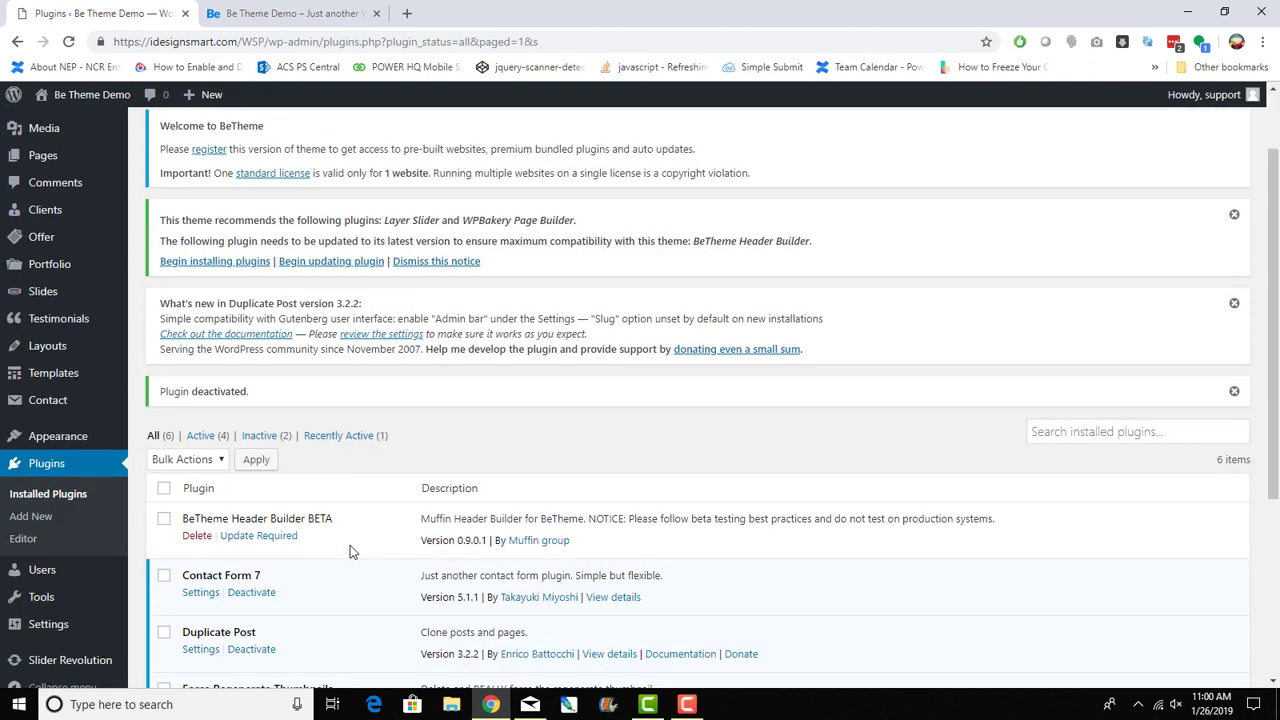
scroll(350, 545, "up", 10)
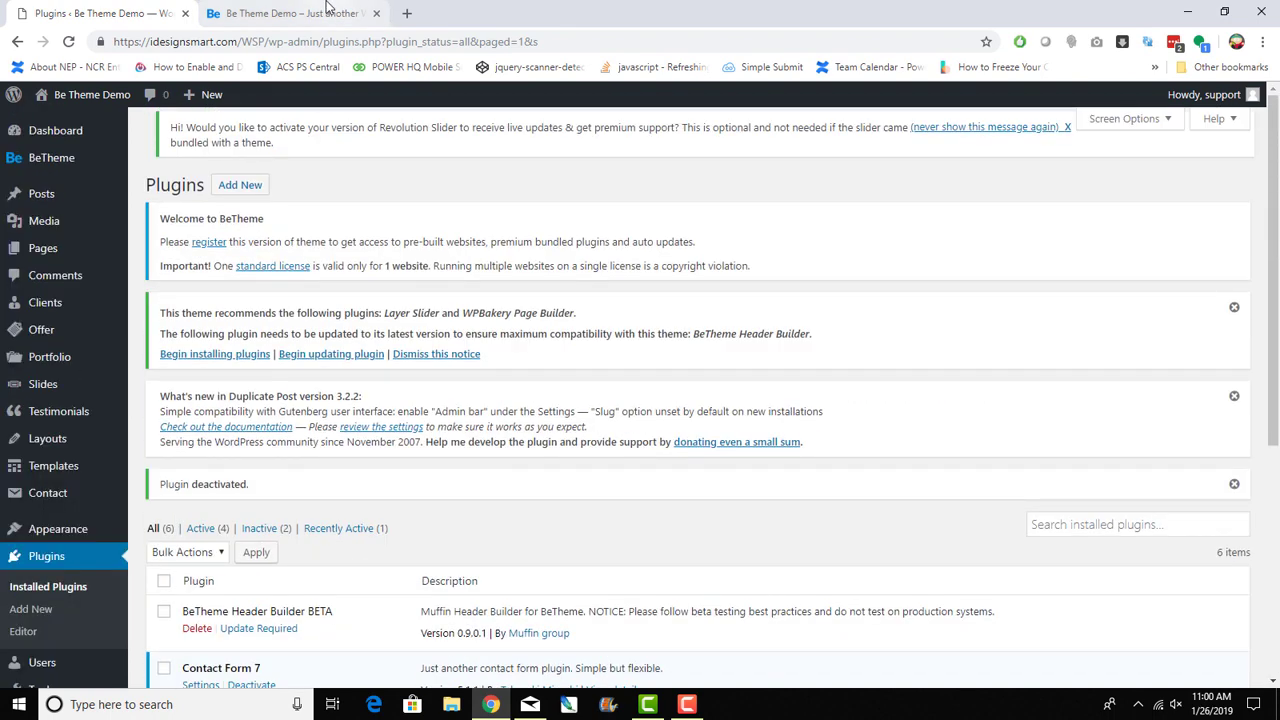
left_click(290, 13)
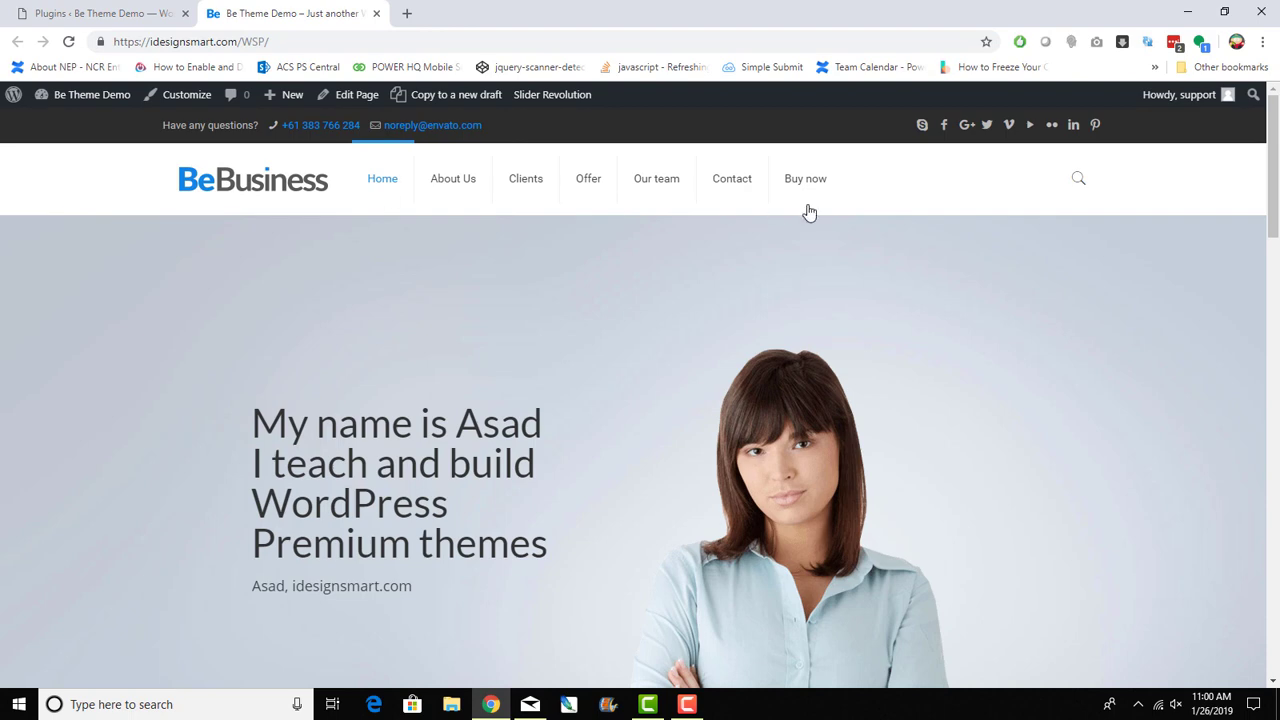
Step: Open the BeTheme theme options and review the available header layout styles
left_click(88, 13)
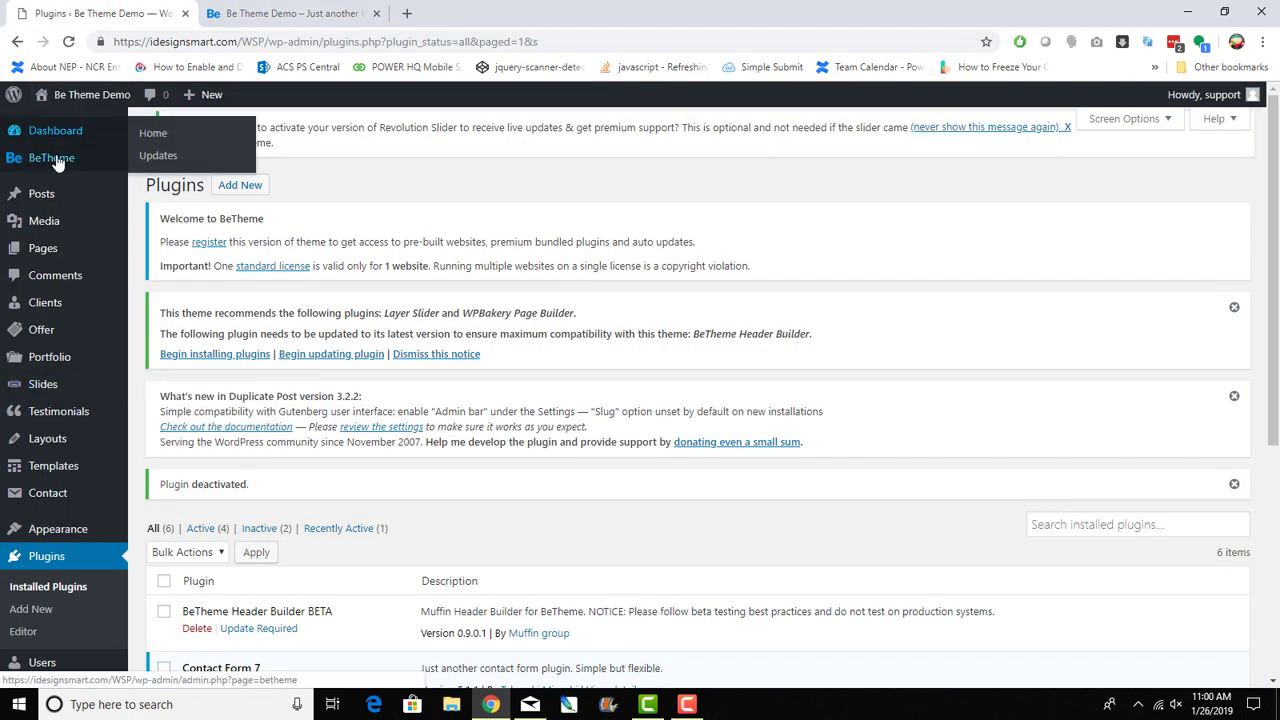
mouse_move(57, 160)
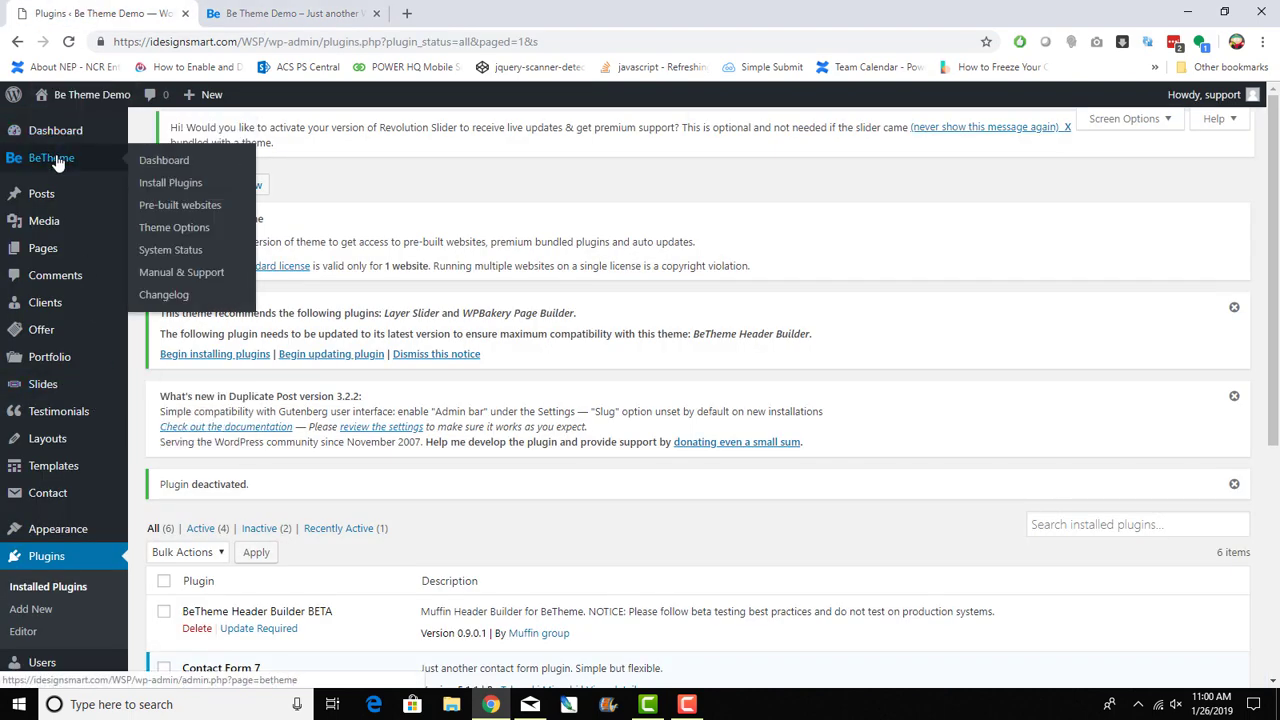
left_click(184, 230)
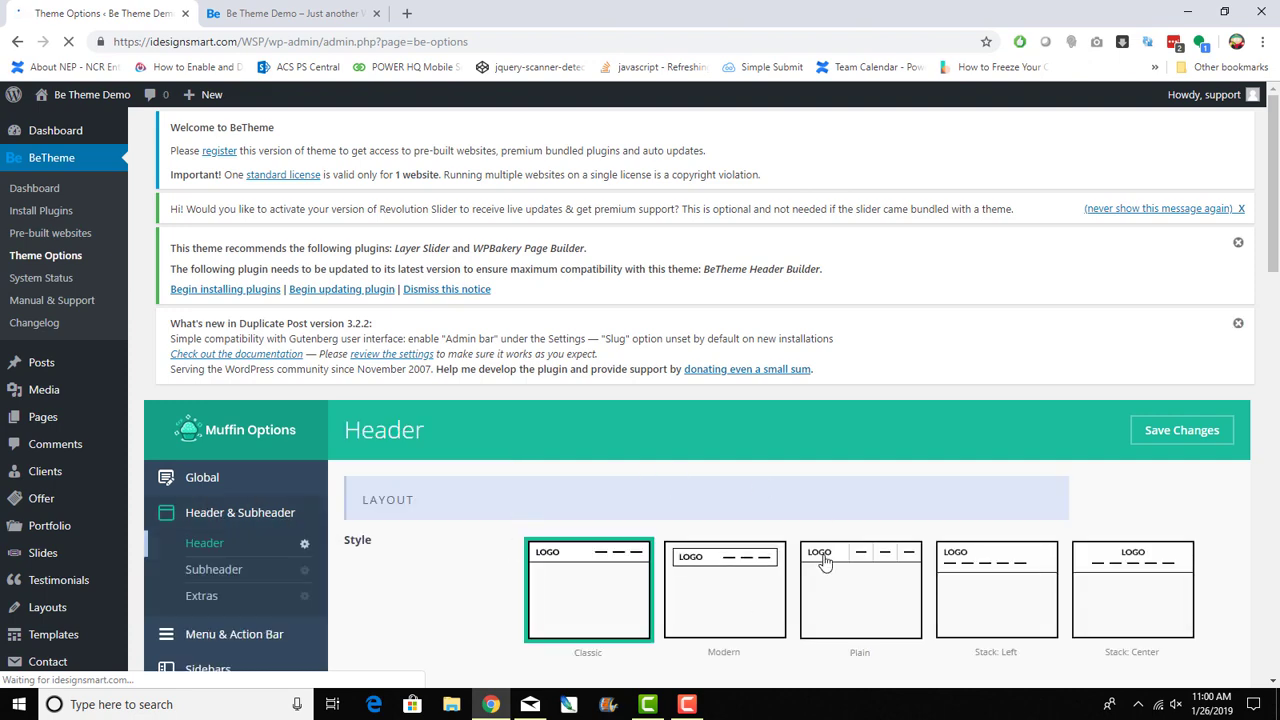
scroll(725, 570, "down", 1)
scroll(725, 568, "down", 3)
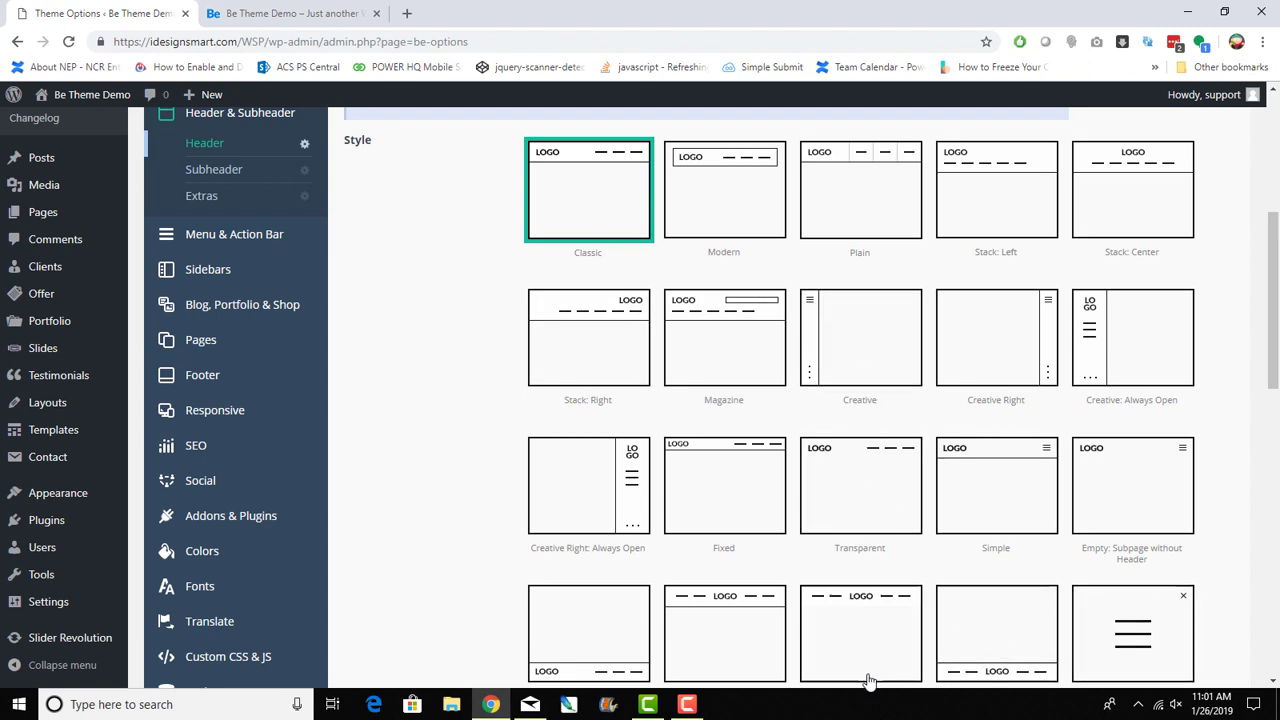
scroll(1098, 595, "down", 3)
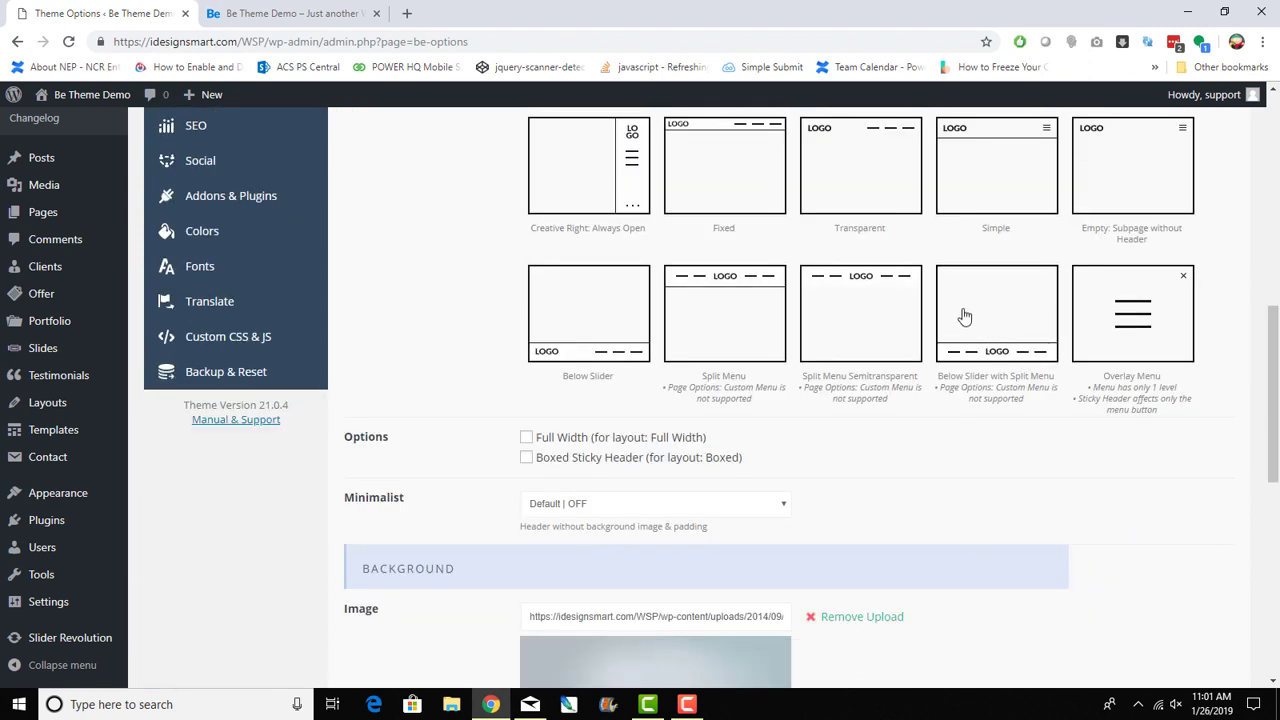
scroll(755, 418, "up", 5)
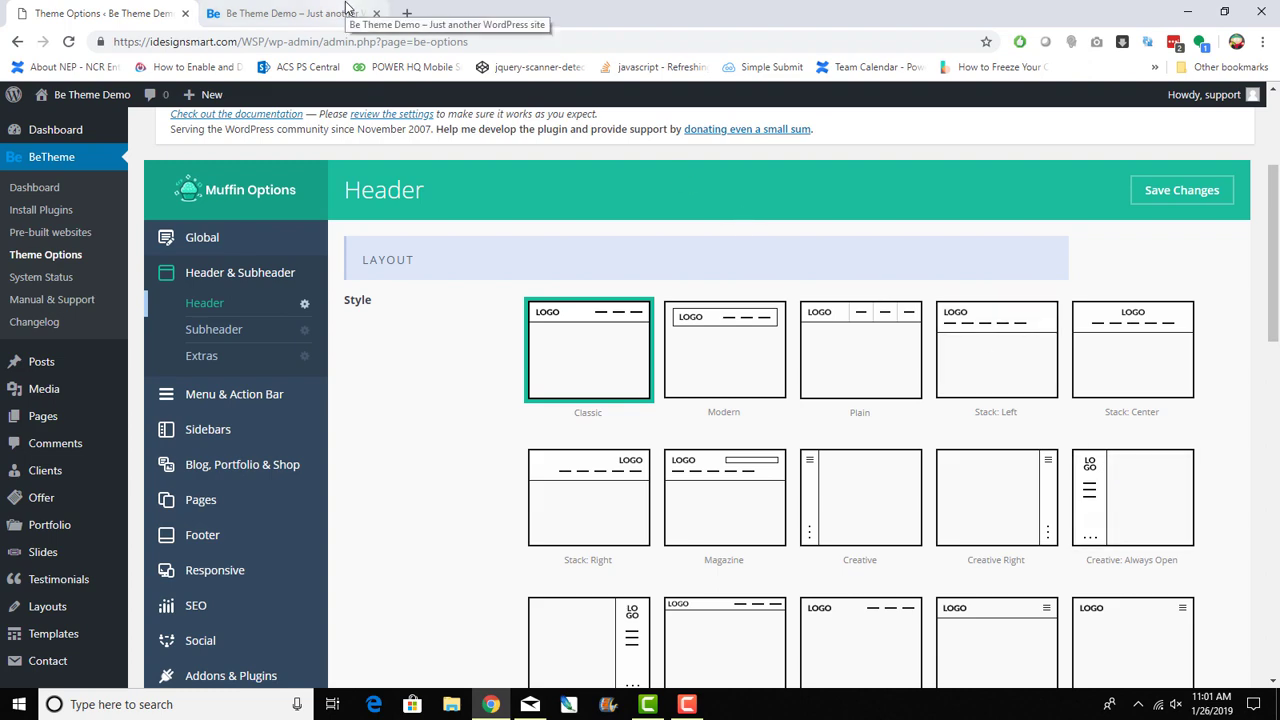
Step: Compare the live home page's header with the Classic layout selected in the theme options
left_click(252, 13)
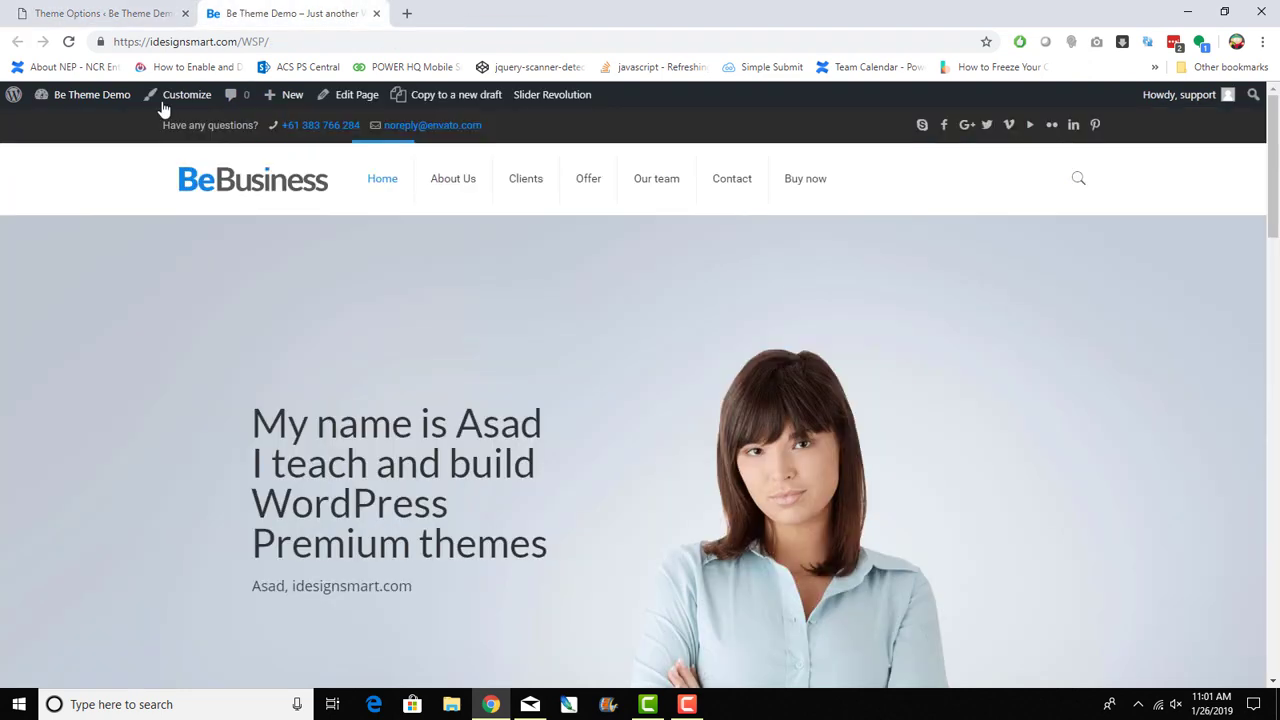
left_click(78, 12)
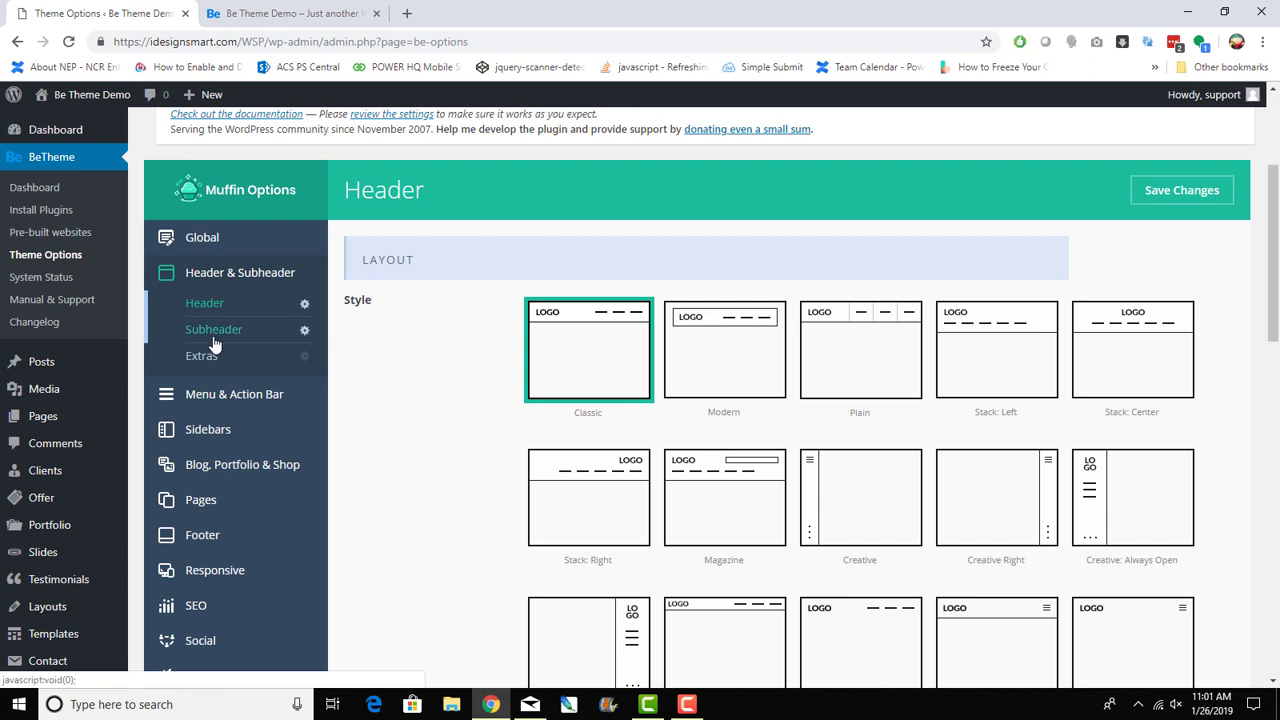
left_click(202, 10)
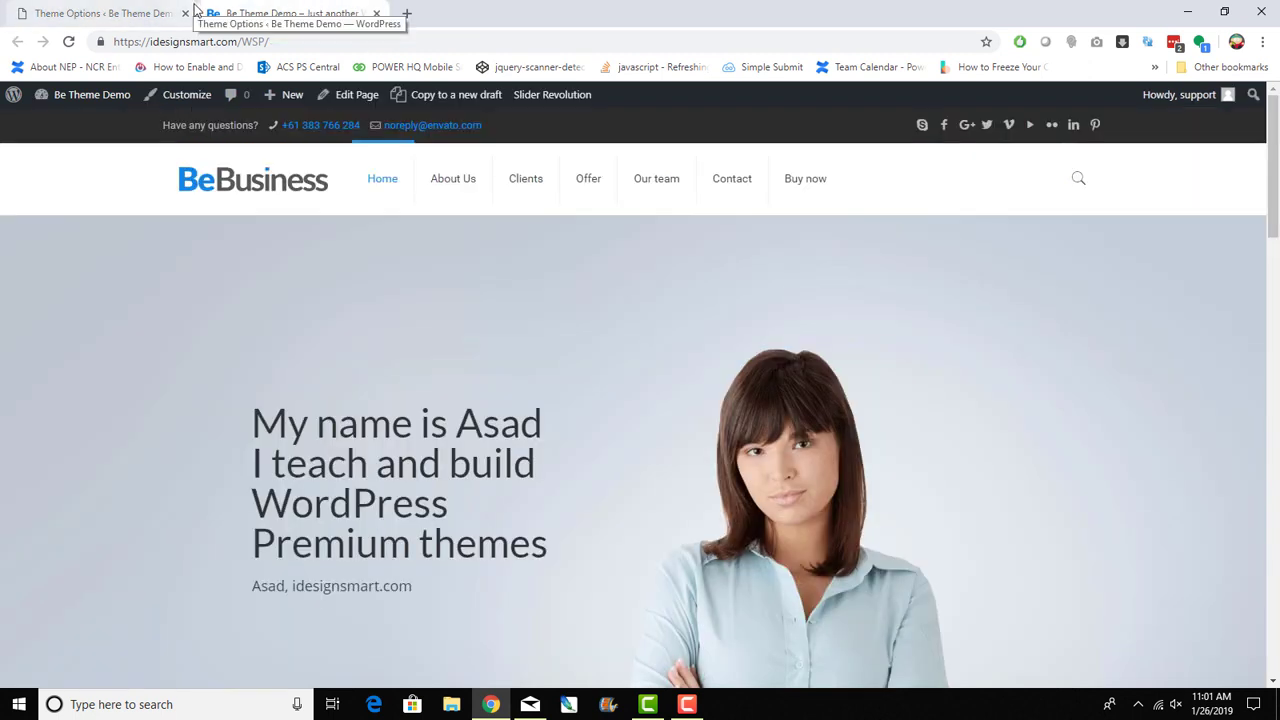
Step: Activate the BeTheme Header Builder BETA plugin and reload the site's home page
left_click(70, 13)
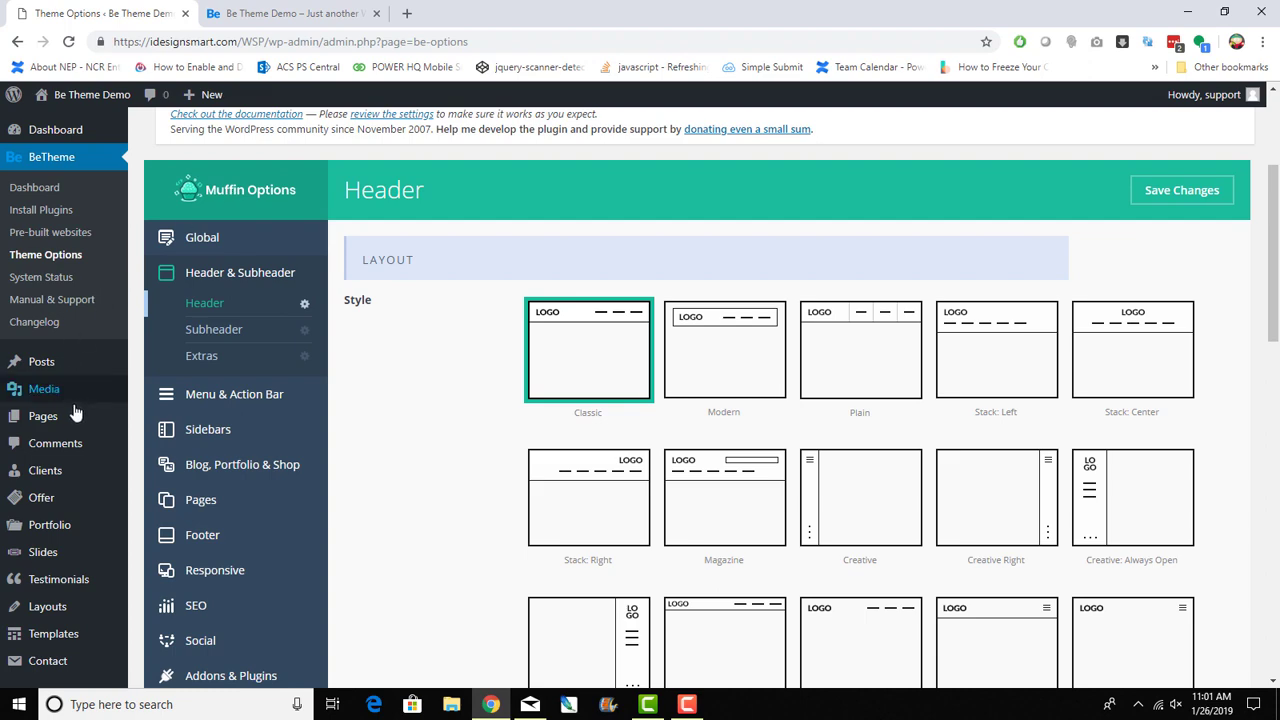
scroll(75, 462, "down", 3)
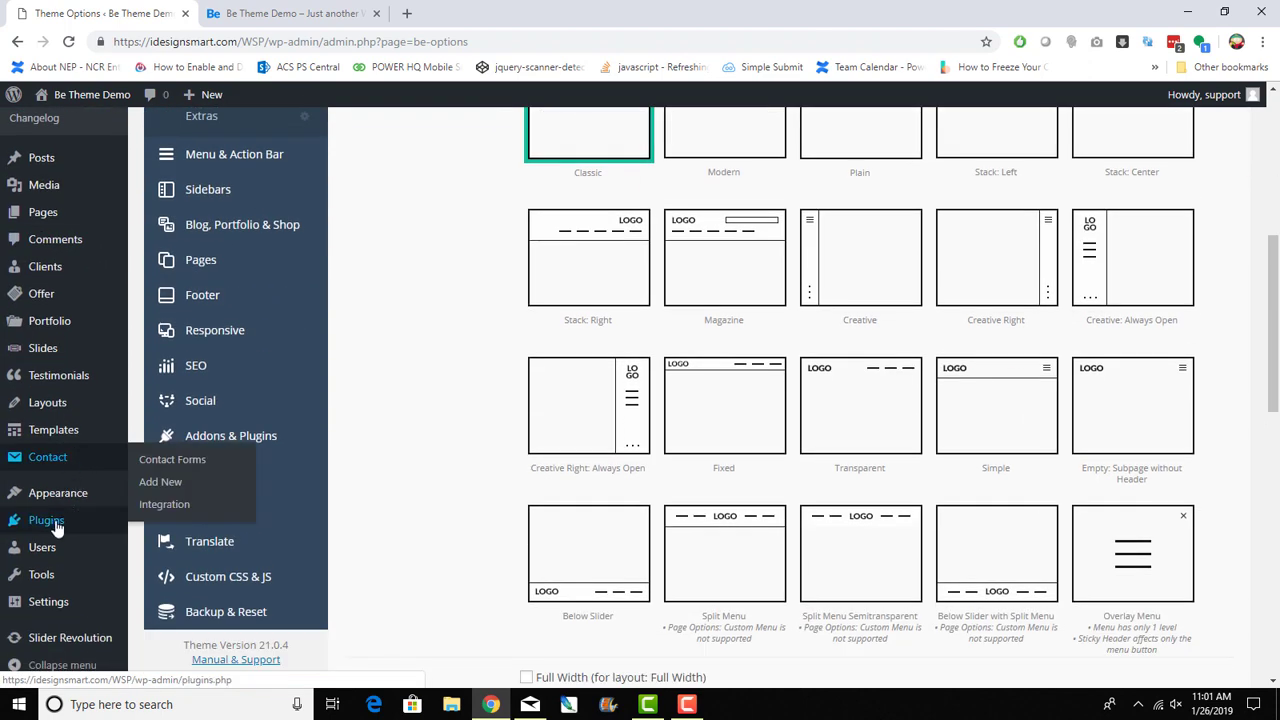
left_click(46, 521)
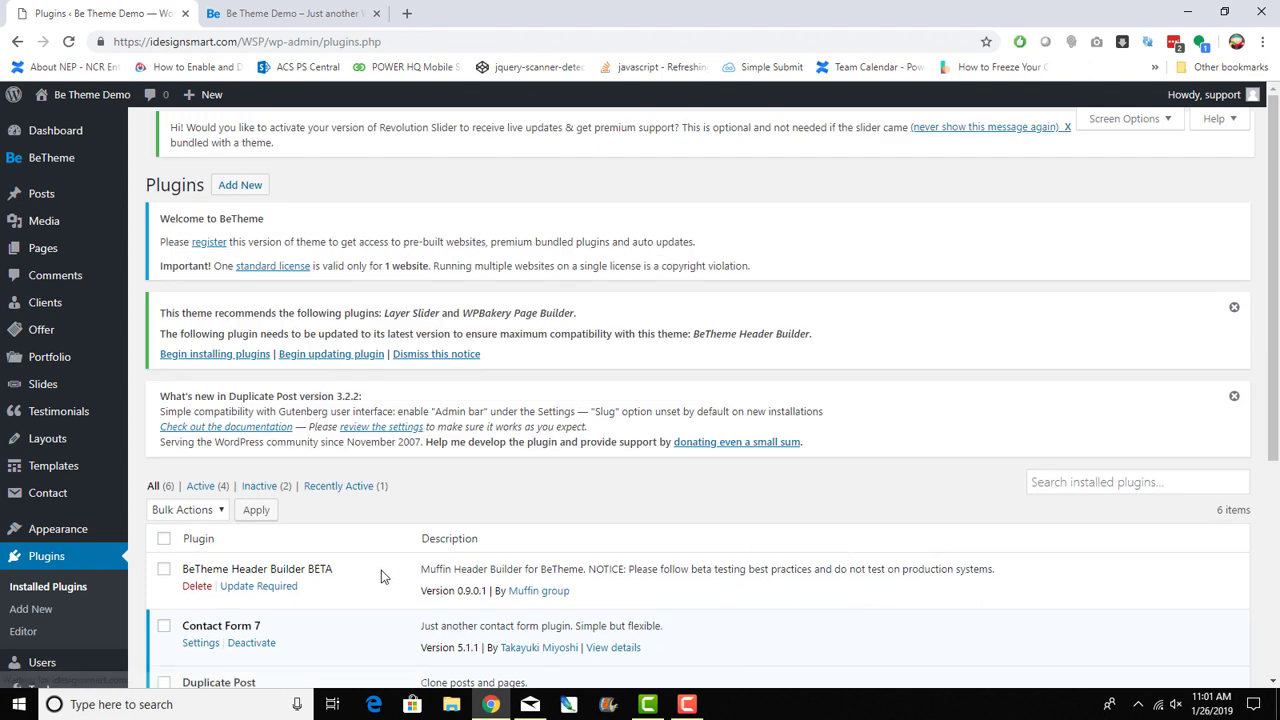
left_click(163, 569)
left_click(219, 512)
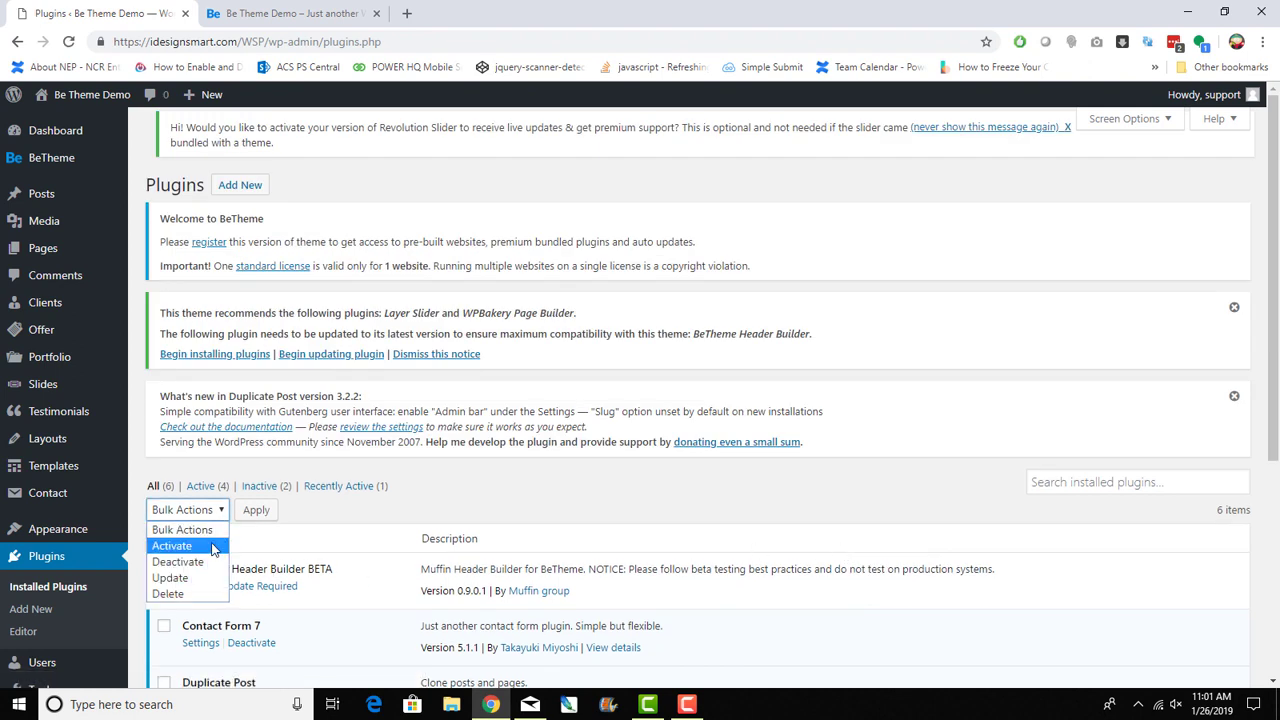
left_click(217, 546)
left_click(258, 514)
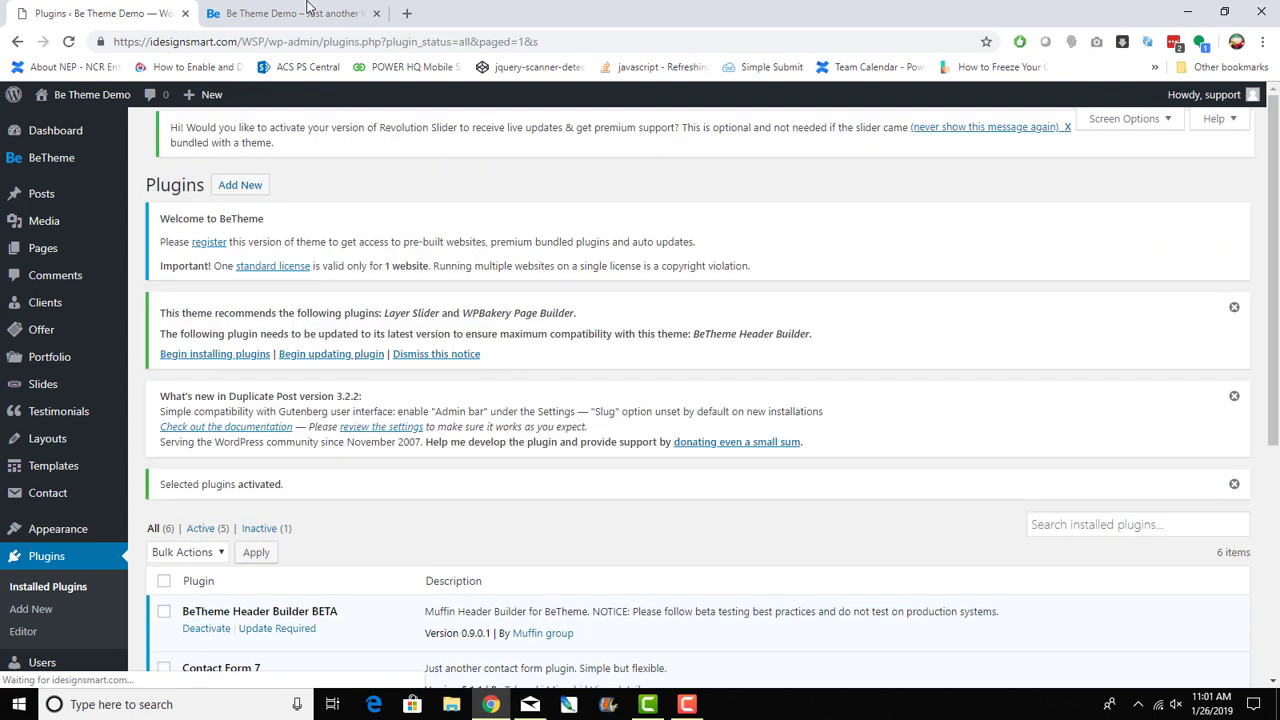
left_click(286, 13)
left_click(69, 48)
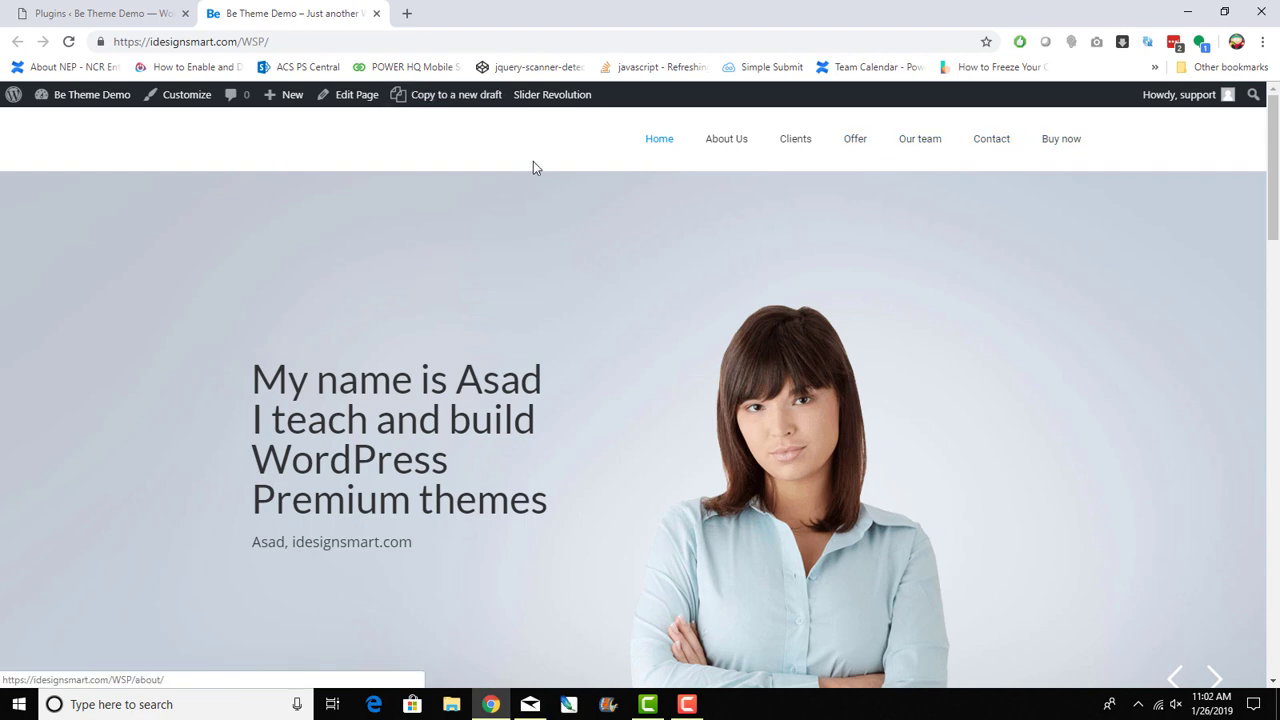
Step: Reopen the BeTheme theme options and examine the Header settings with the Header Builder plugin active
left_click(131, 10)
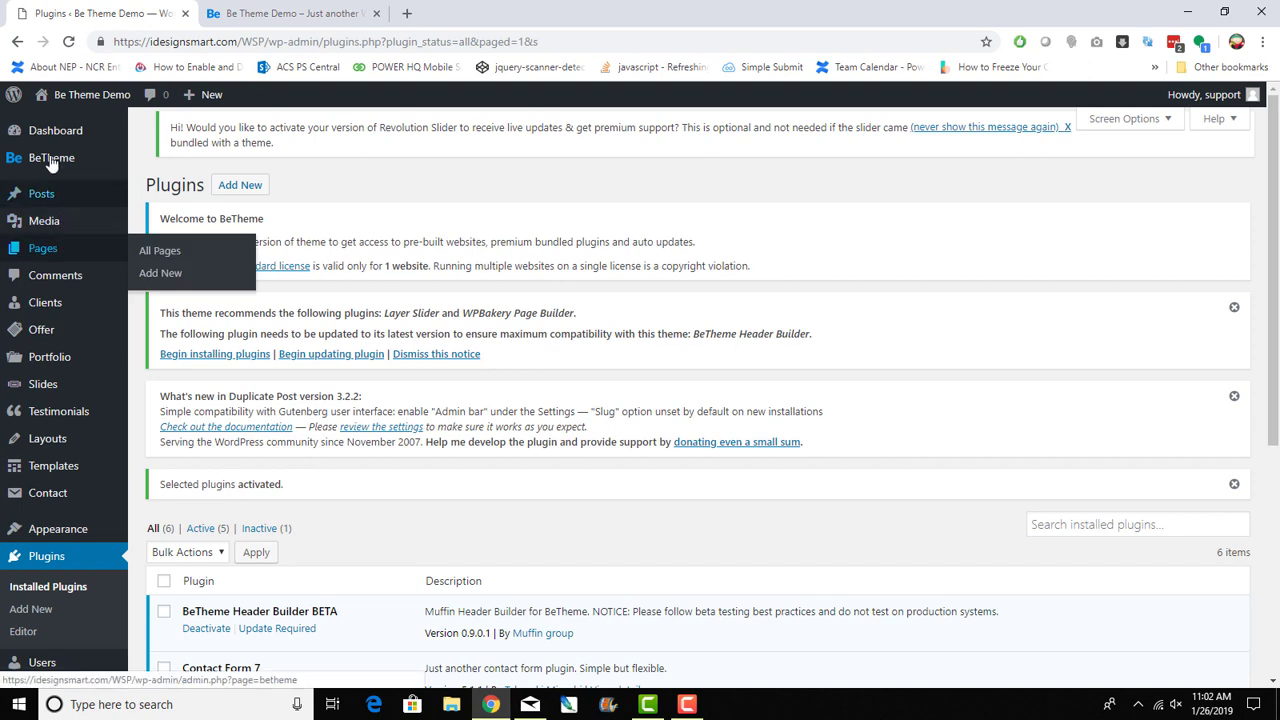
mouse_move(51, 163)
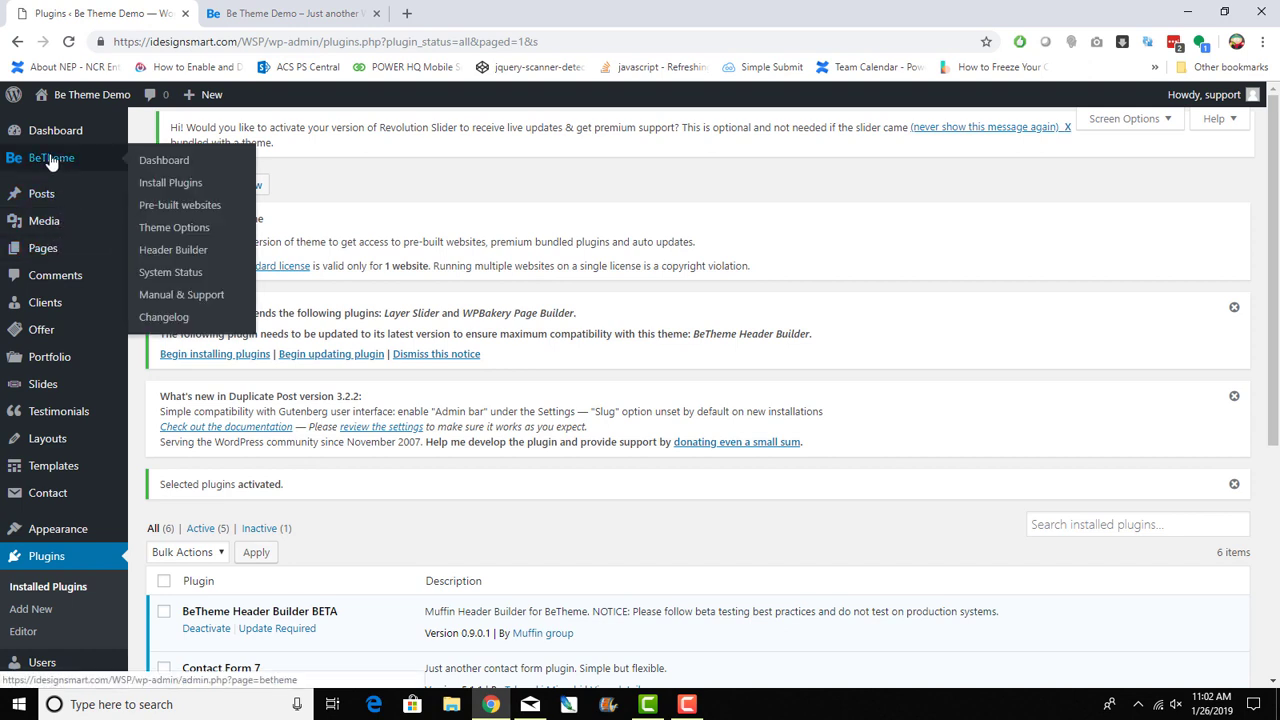
left_click(183, 232)
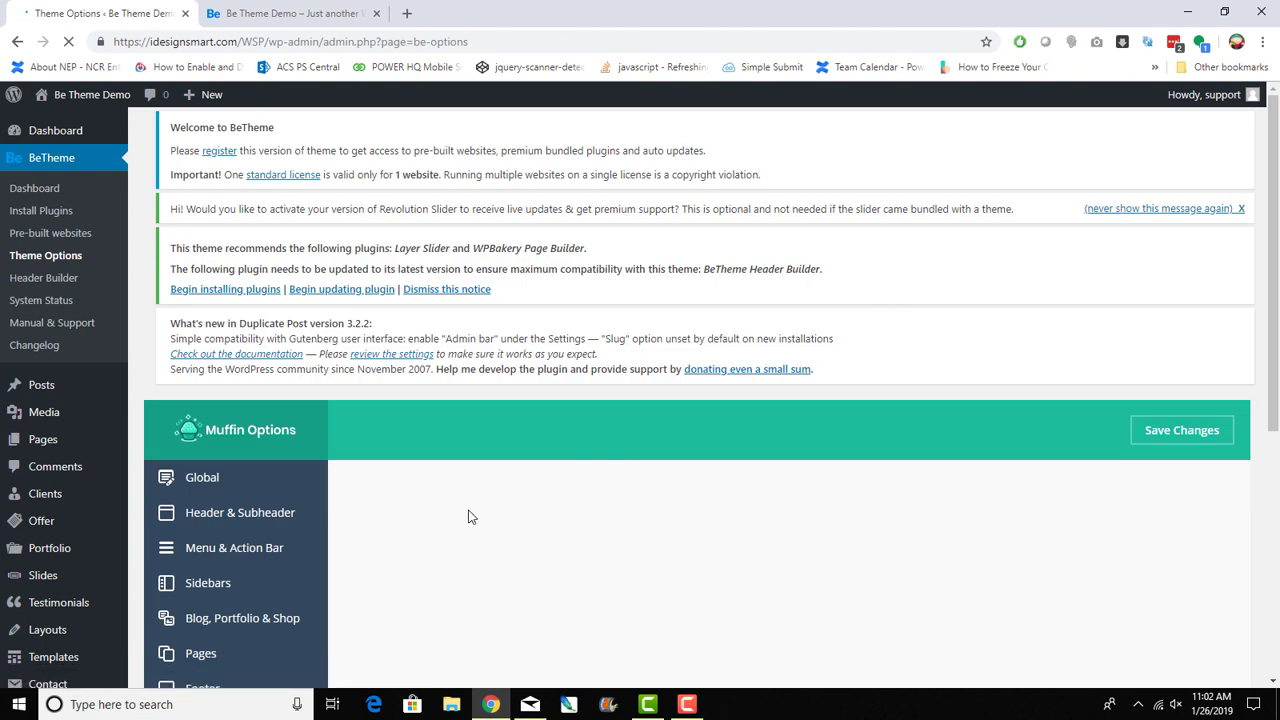
left_click(262, 520)
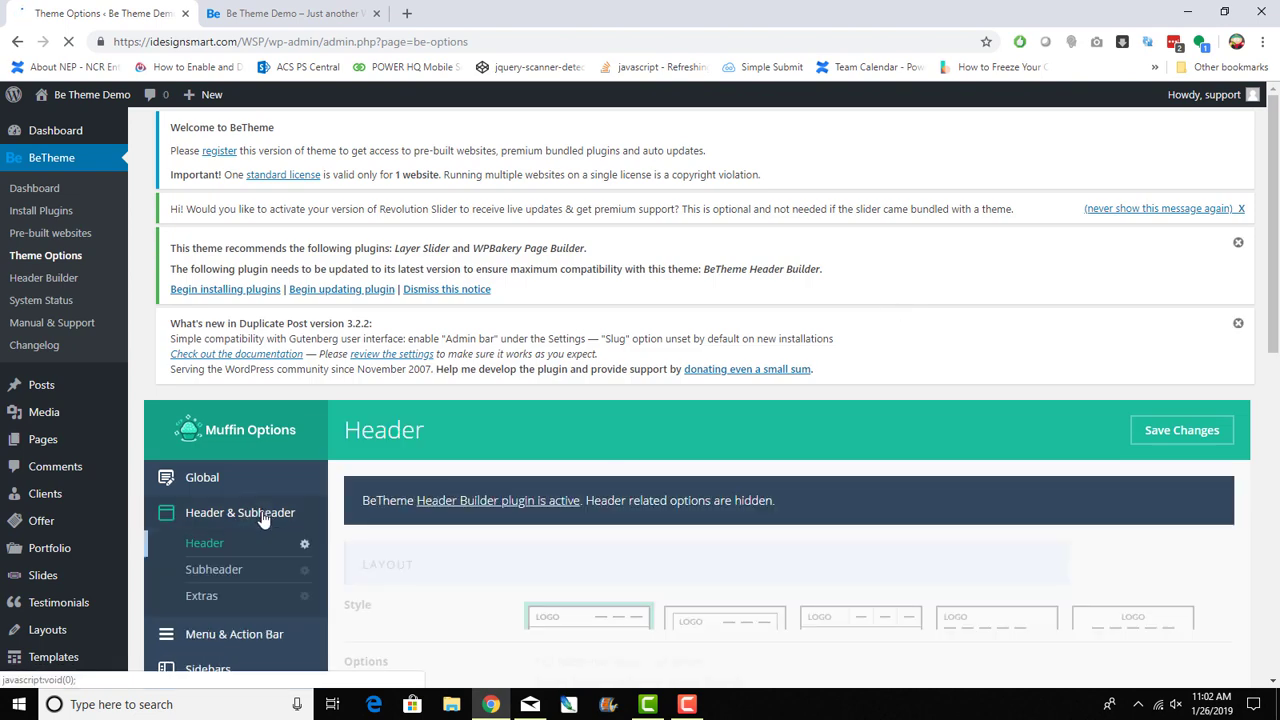
scroll(465, 502, "down", 2)
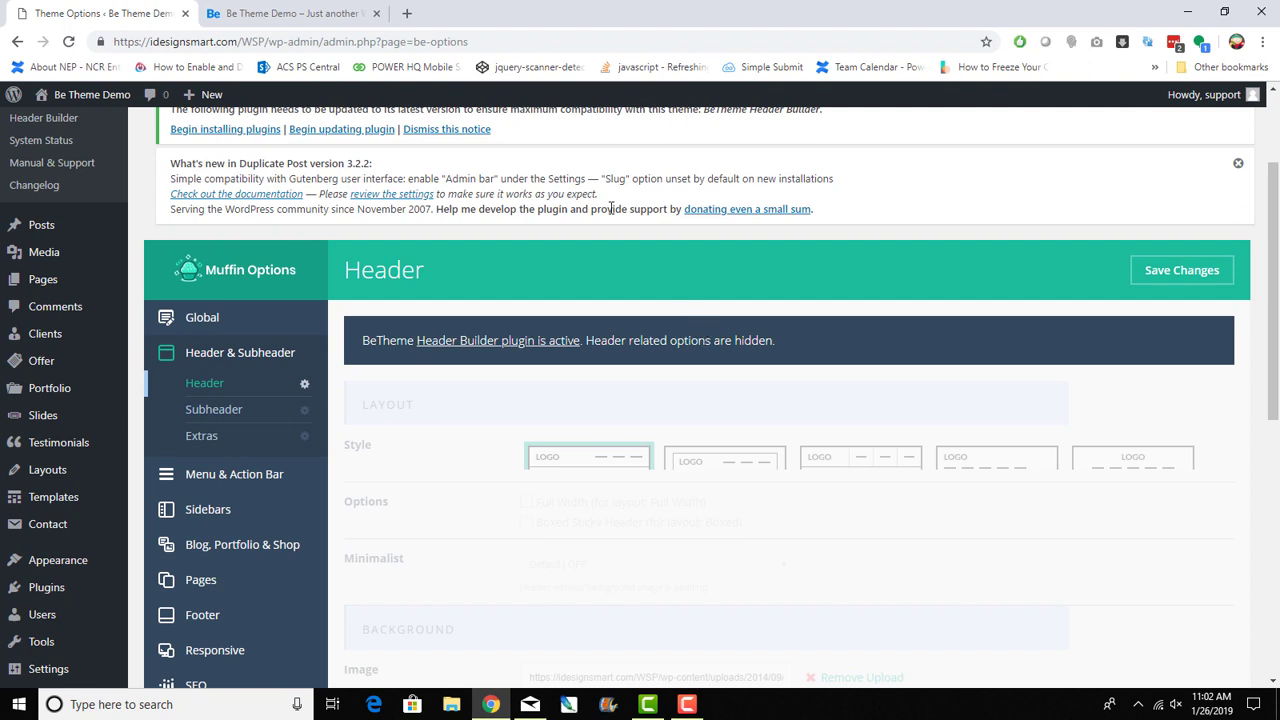
Step: Check the reloaded home page's header against the theme's Header settings, and return to the theme options
left_click(290, 10)
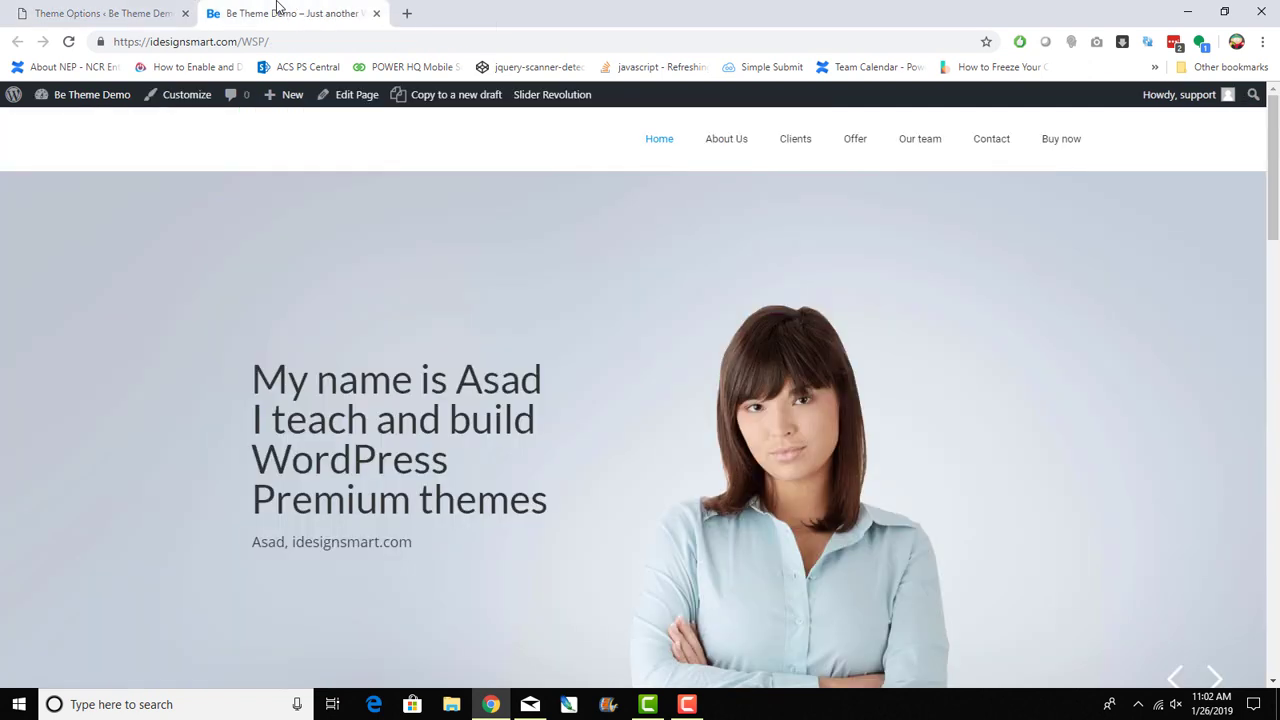
left_click(78, 6)
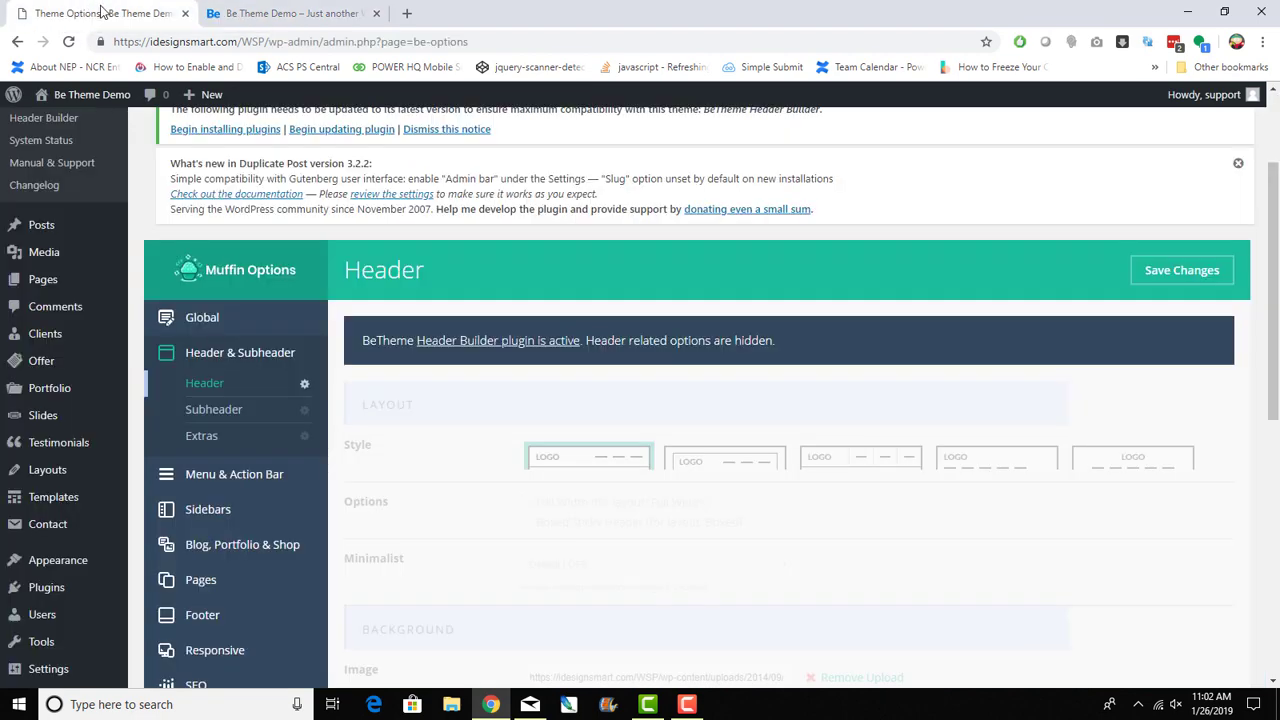
left_click(283, 12)
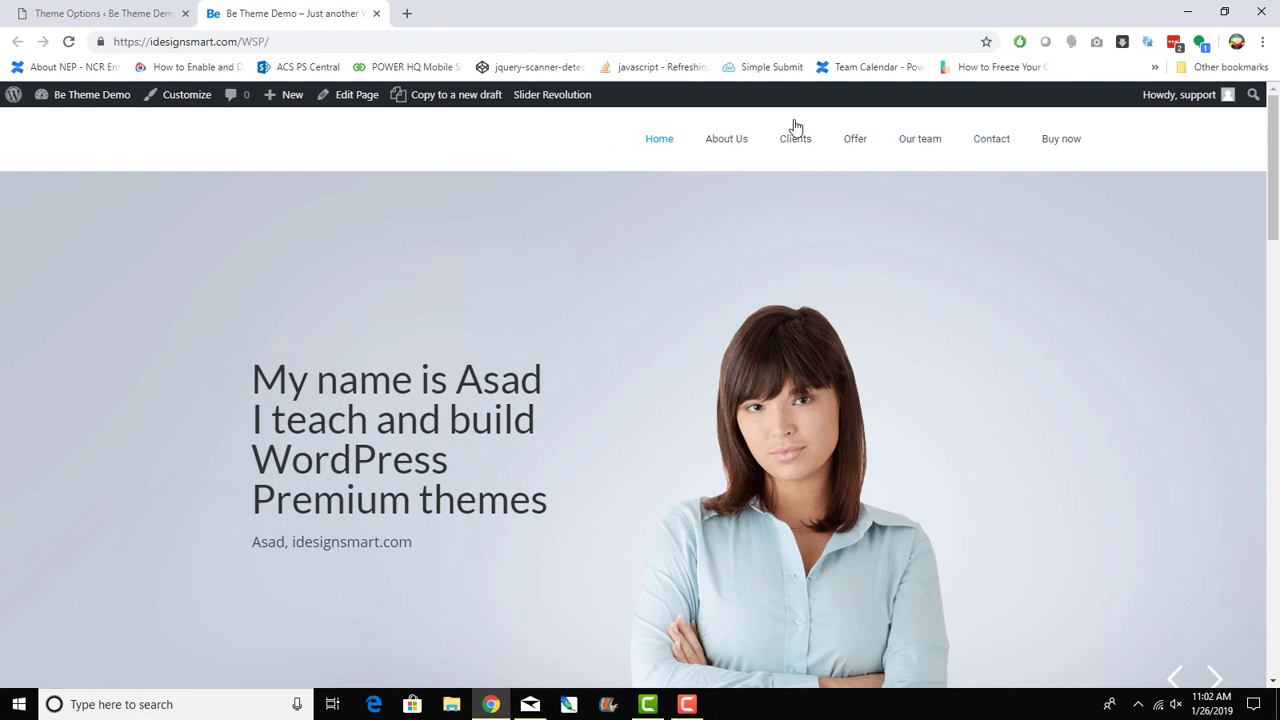
left_click(72, 8)
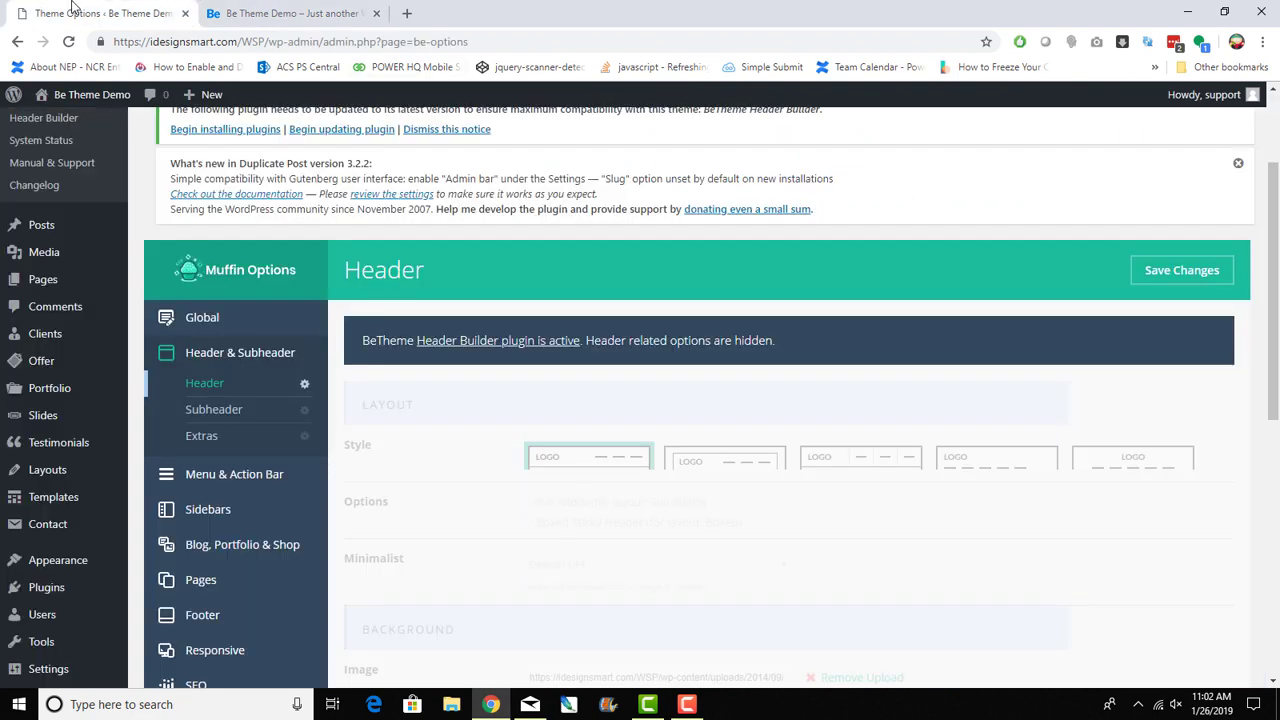
Step: Check the live home page's header, open the BeTheme Header Builder page, and dismiss its beta notice
left_click(350, 10)
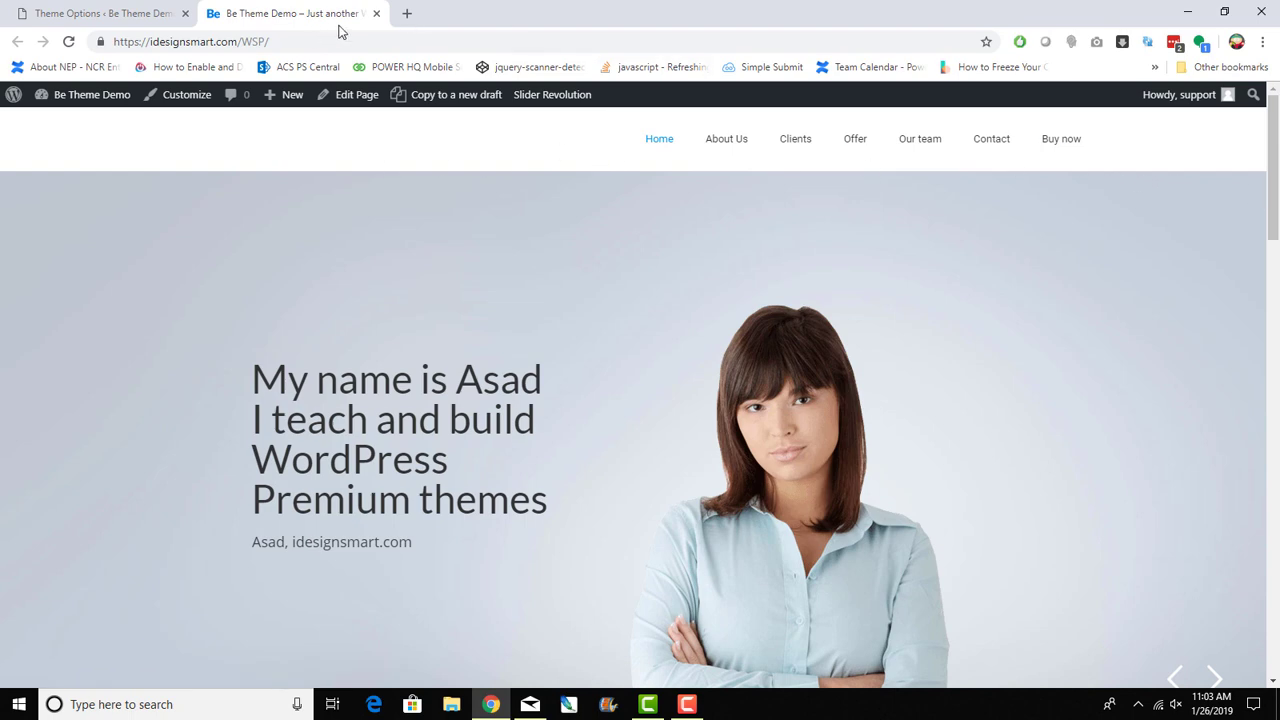
left_click(129, 12)
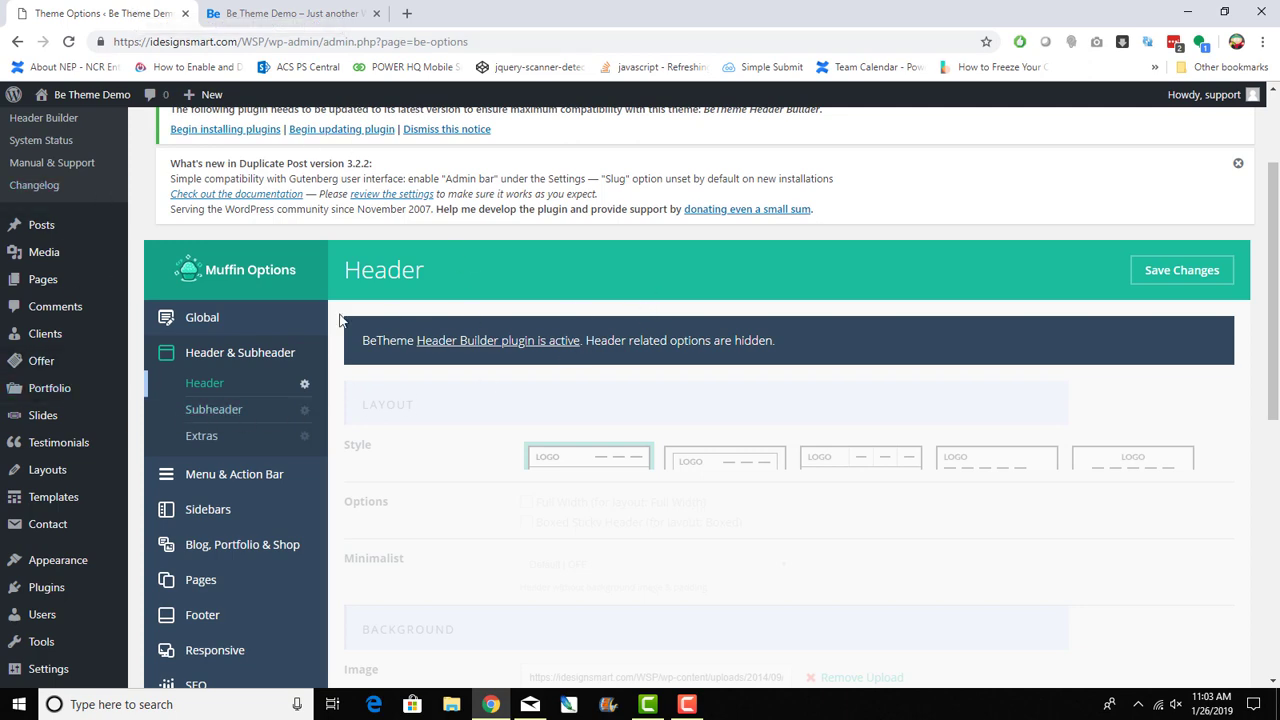
scroll(49, 217, "up", 2)
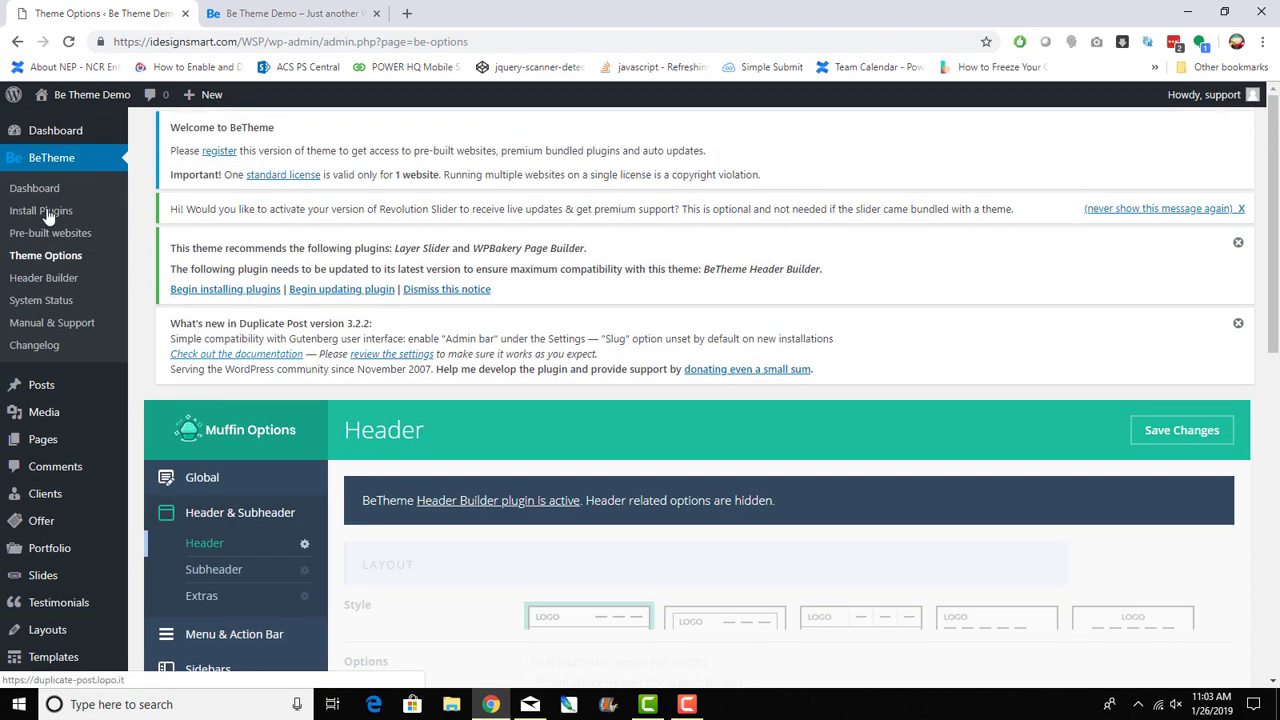
left_click(52, 286)
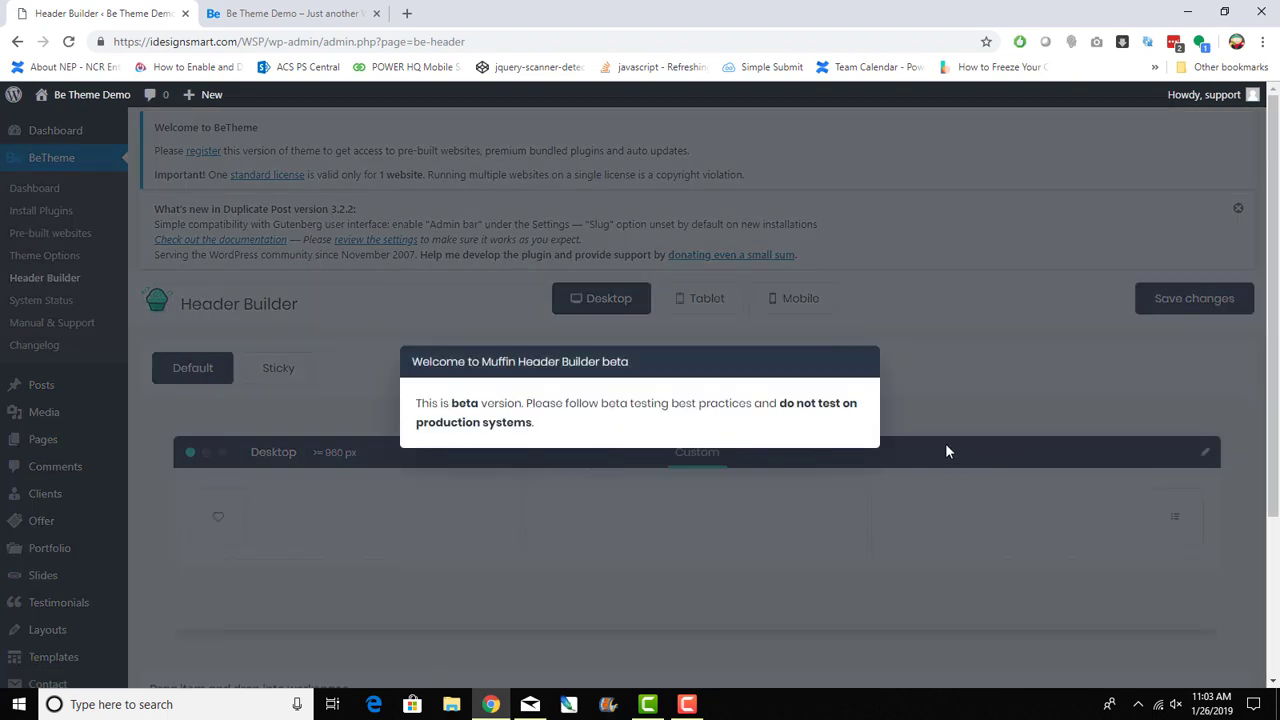
left_click(960, 390)
scroll(952, 386, "down", 3)
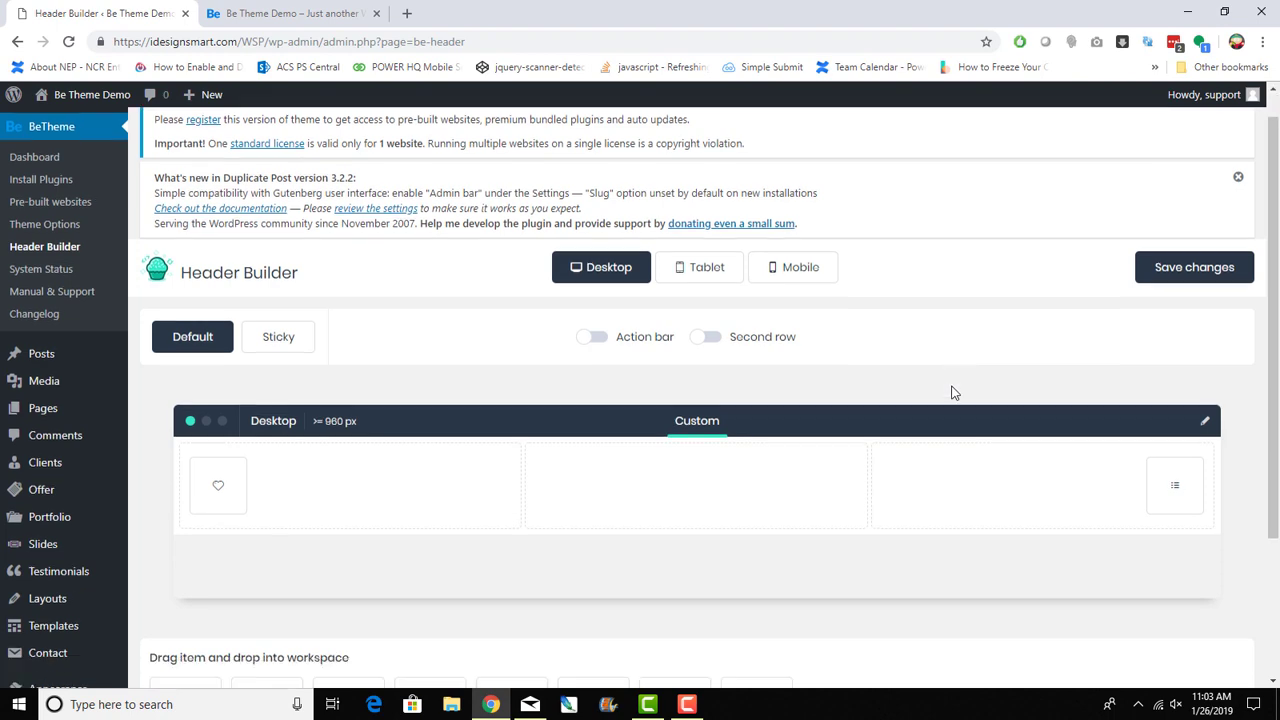
scroll(952, 392, "up", 3)
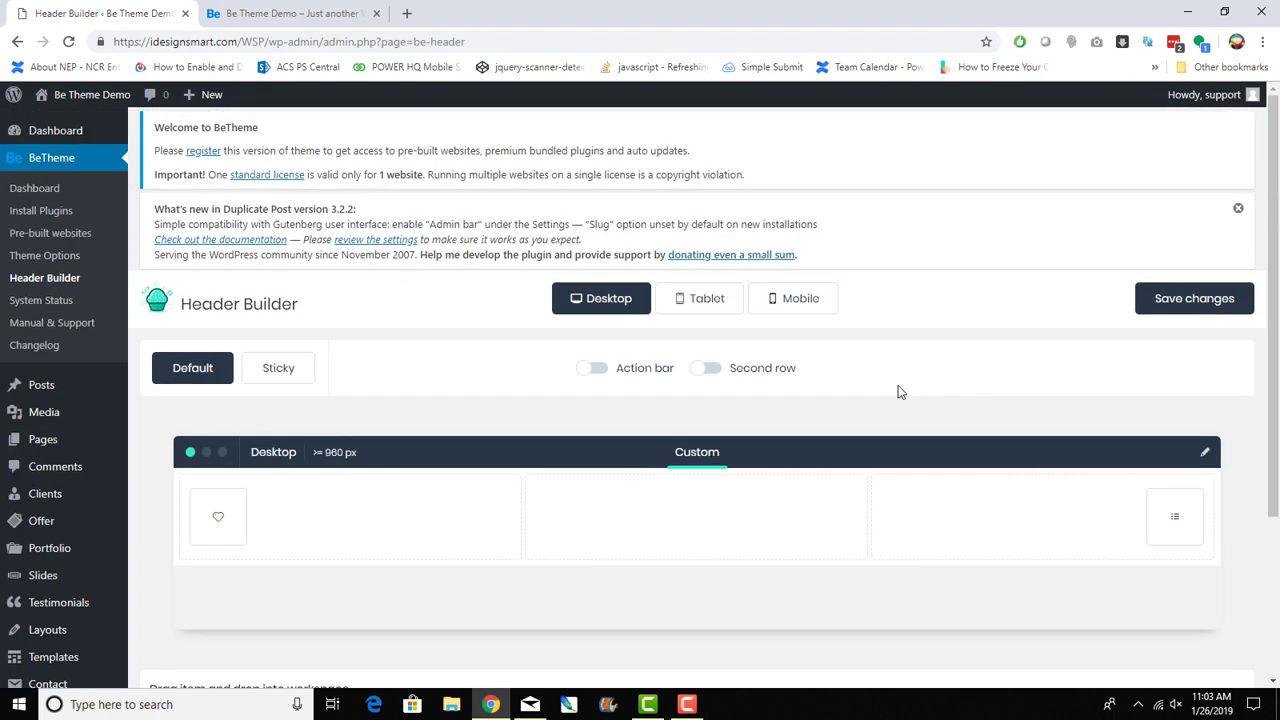
Step: Delete the menu item from the right-aligned area of the desktop header's first row and save the header
mouse_move(604, 545)
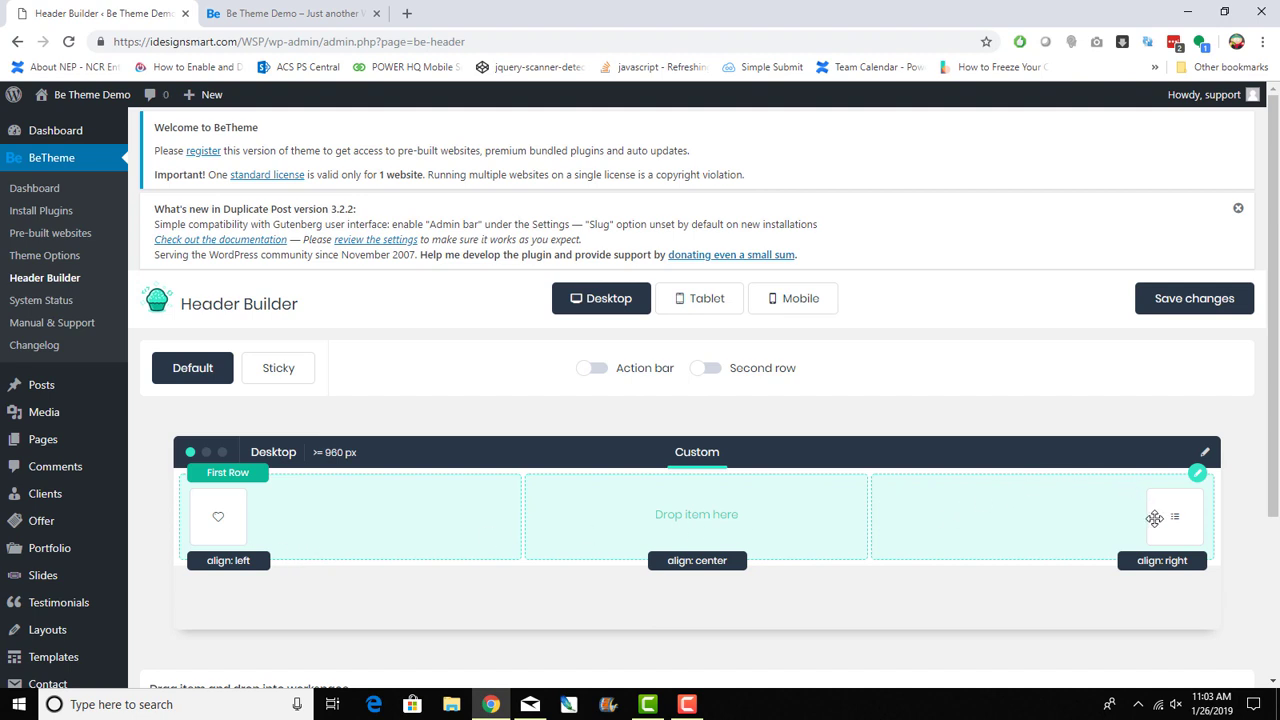
left_click(1198, 490)
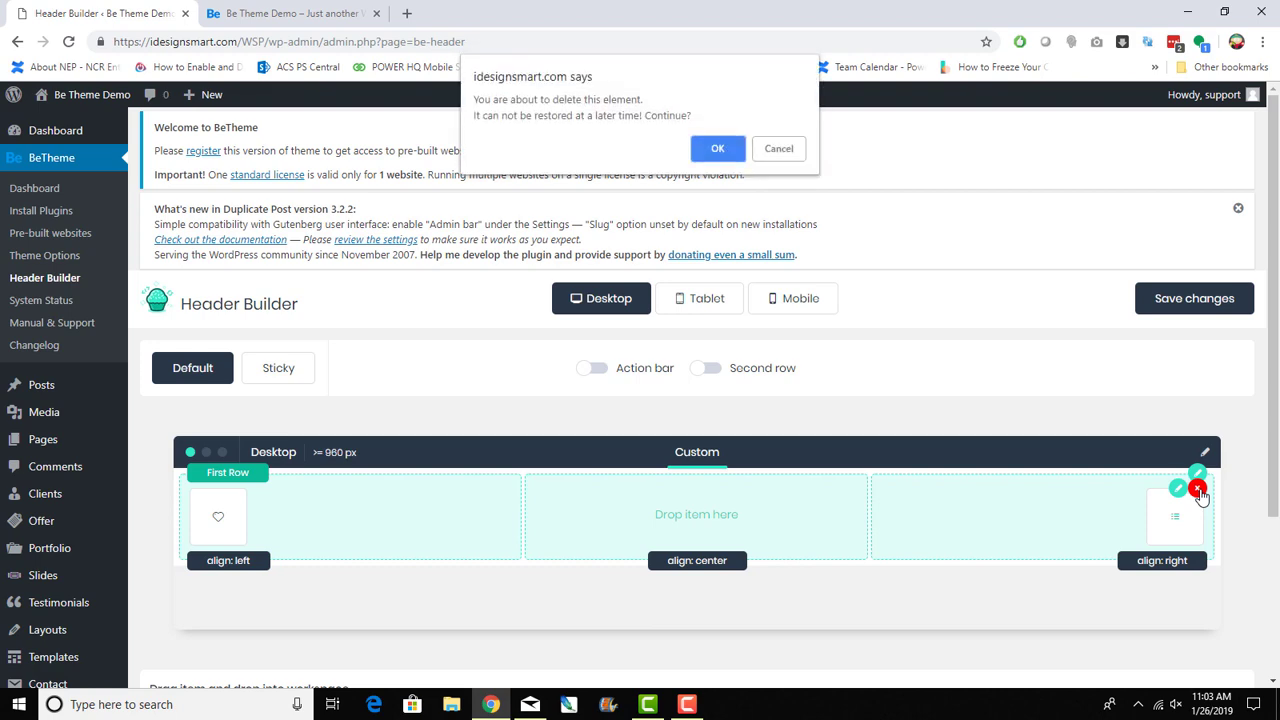
left_click(722, 148)
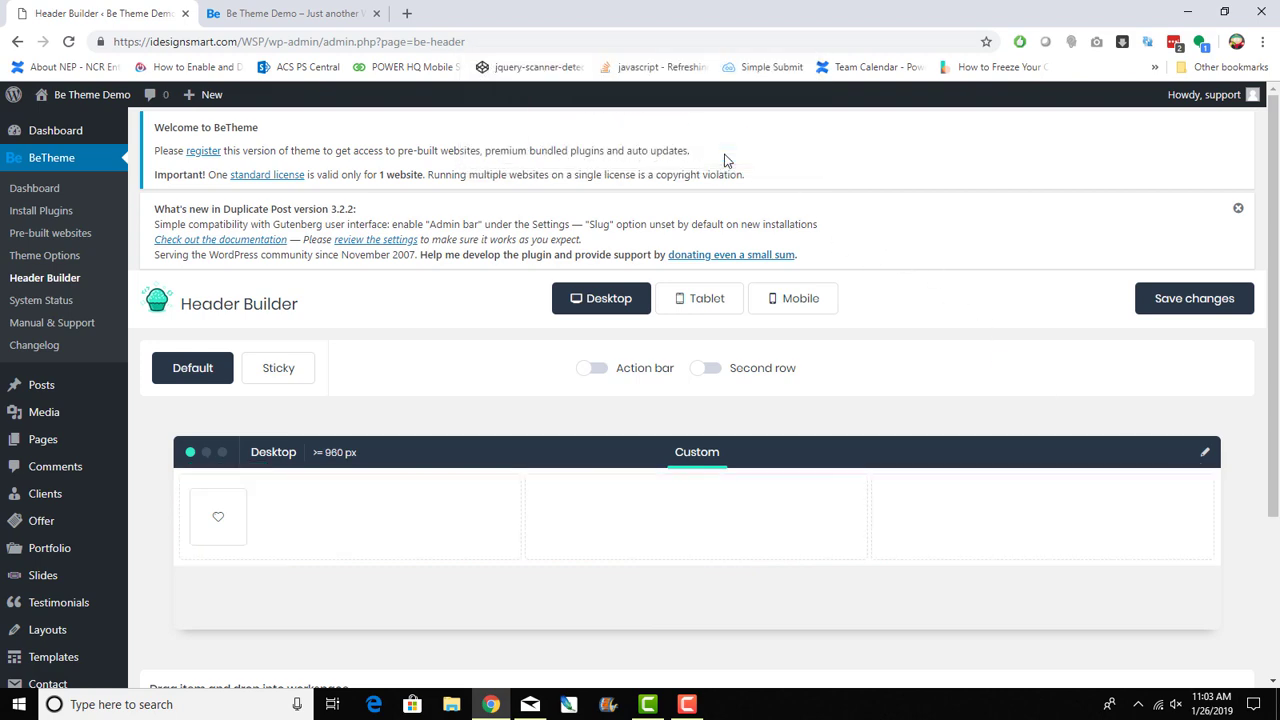
left_click(1204, 300)
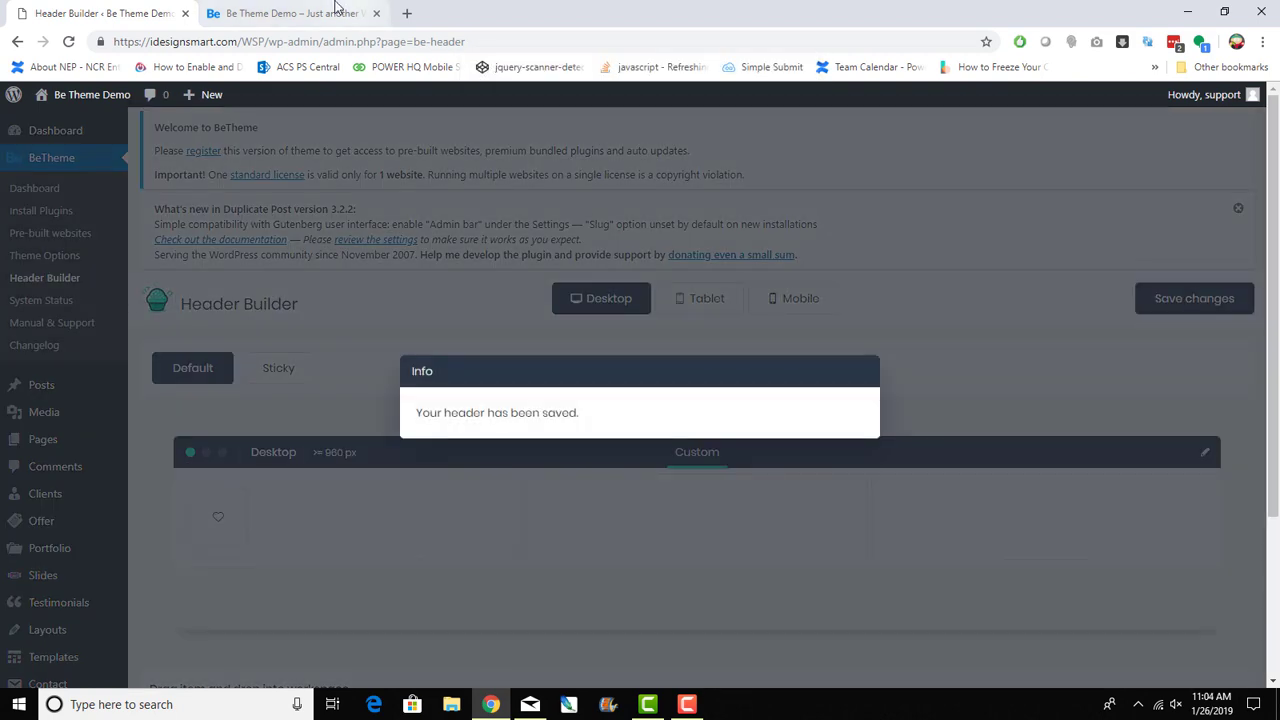
Step: Reload the site's home page to check the saved header, and return to the Header Builder
left_click(334, 12)
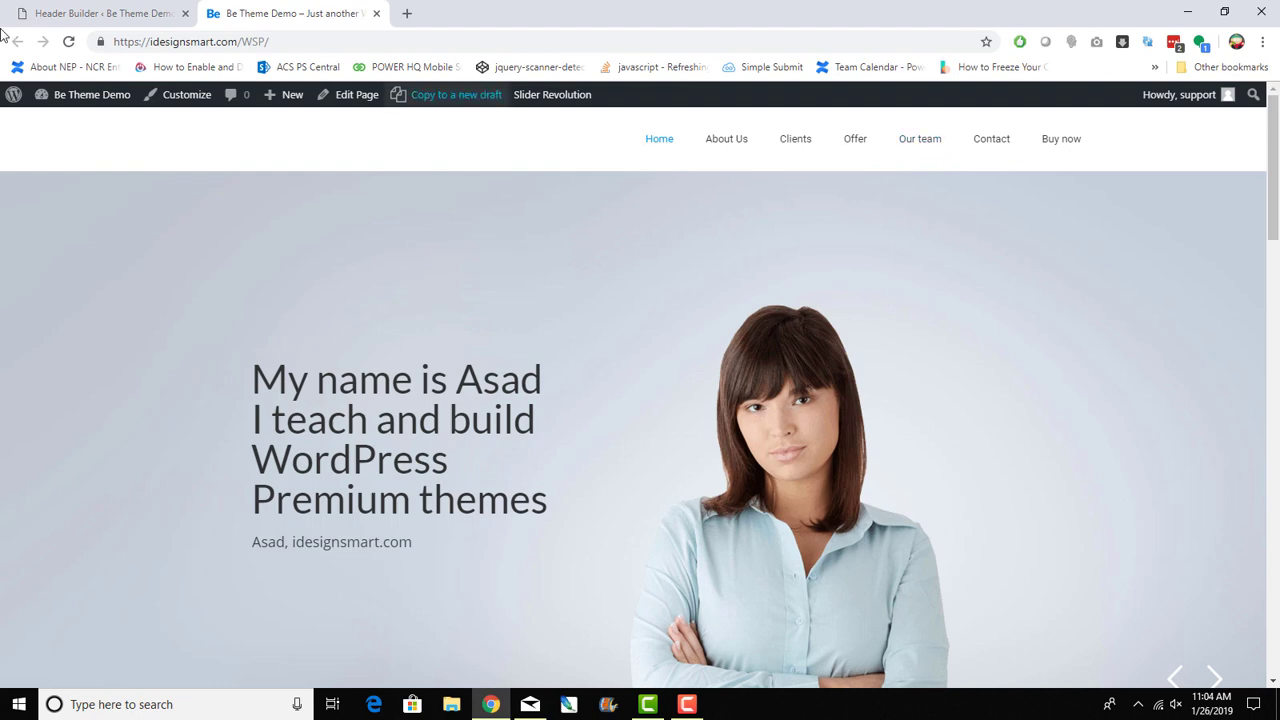
left_click(69, 42)
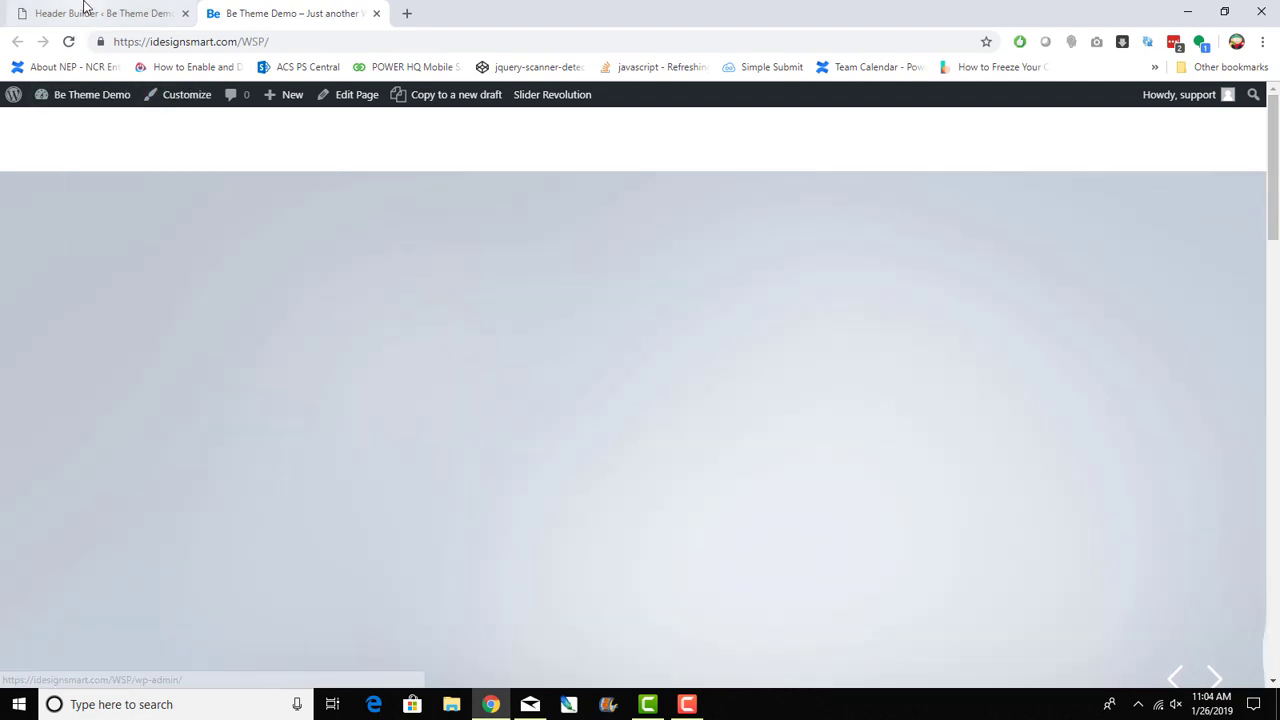
left_click(88, 12)
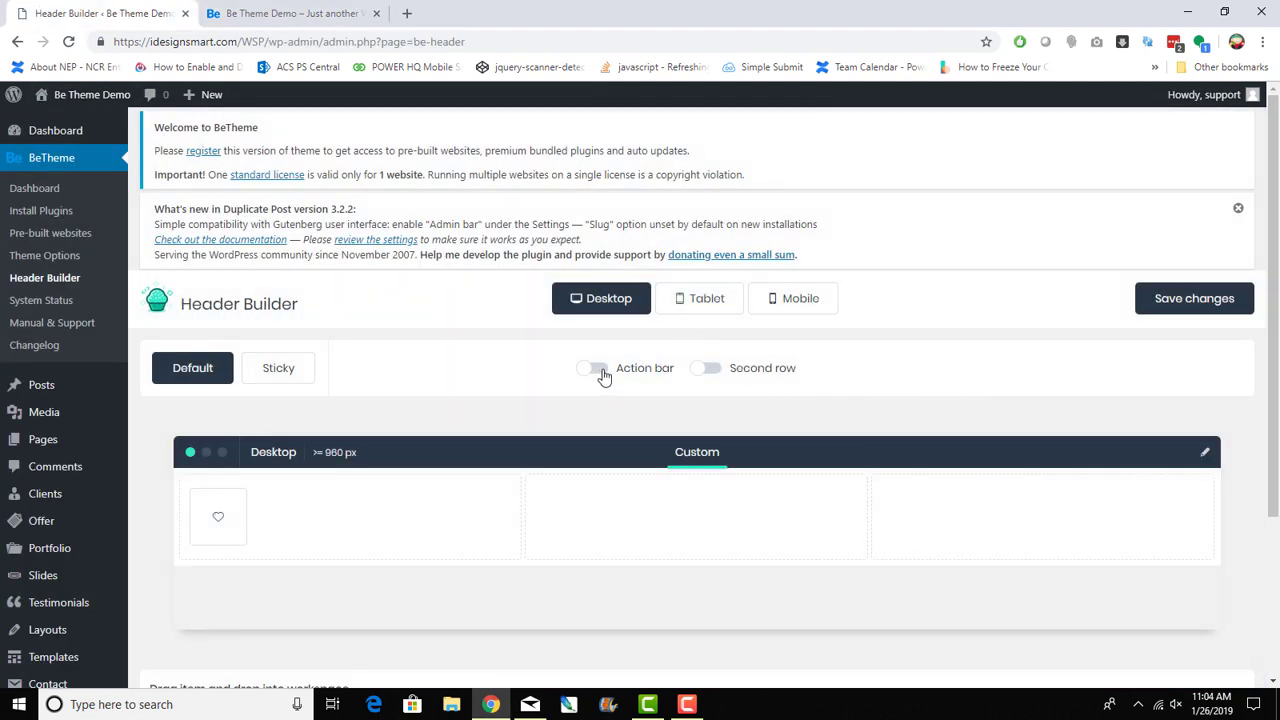
Step: Turn on the Action bar for the default desktop header, save it, and check the result on the reloaded home page
left_click(596, 369)
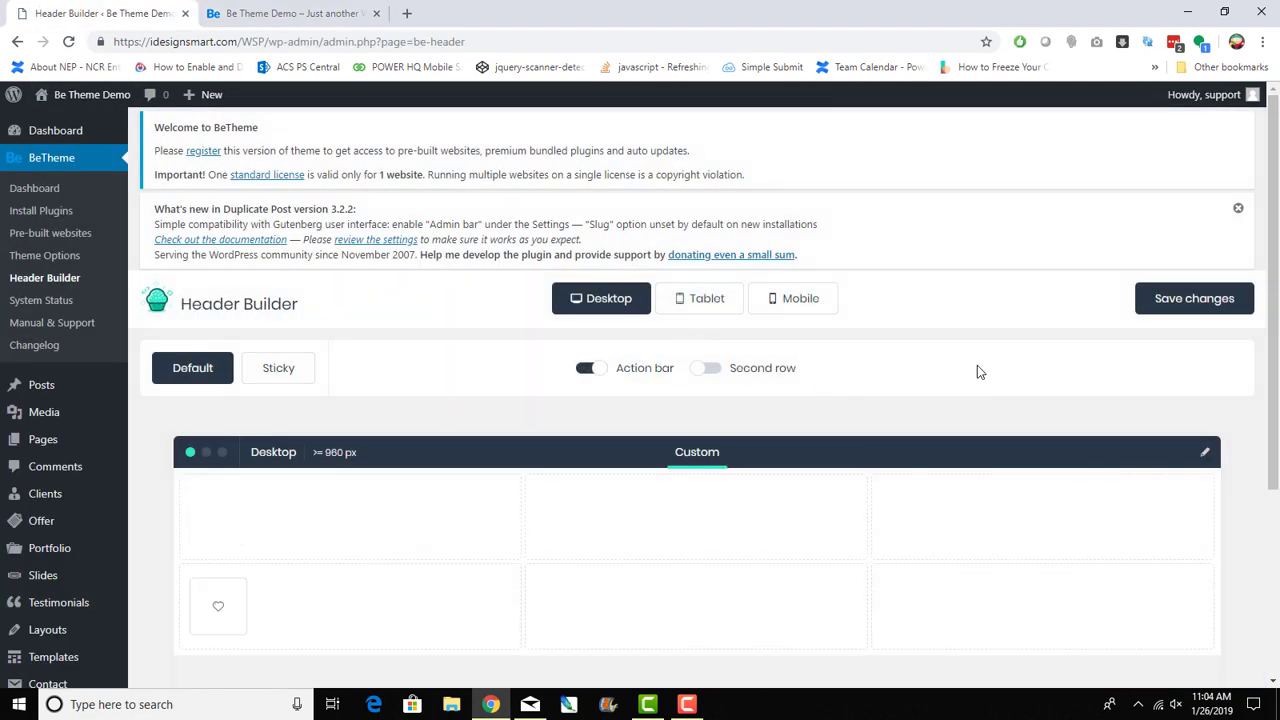
left_click(1199, 292)
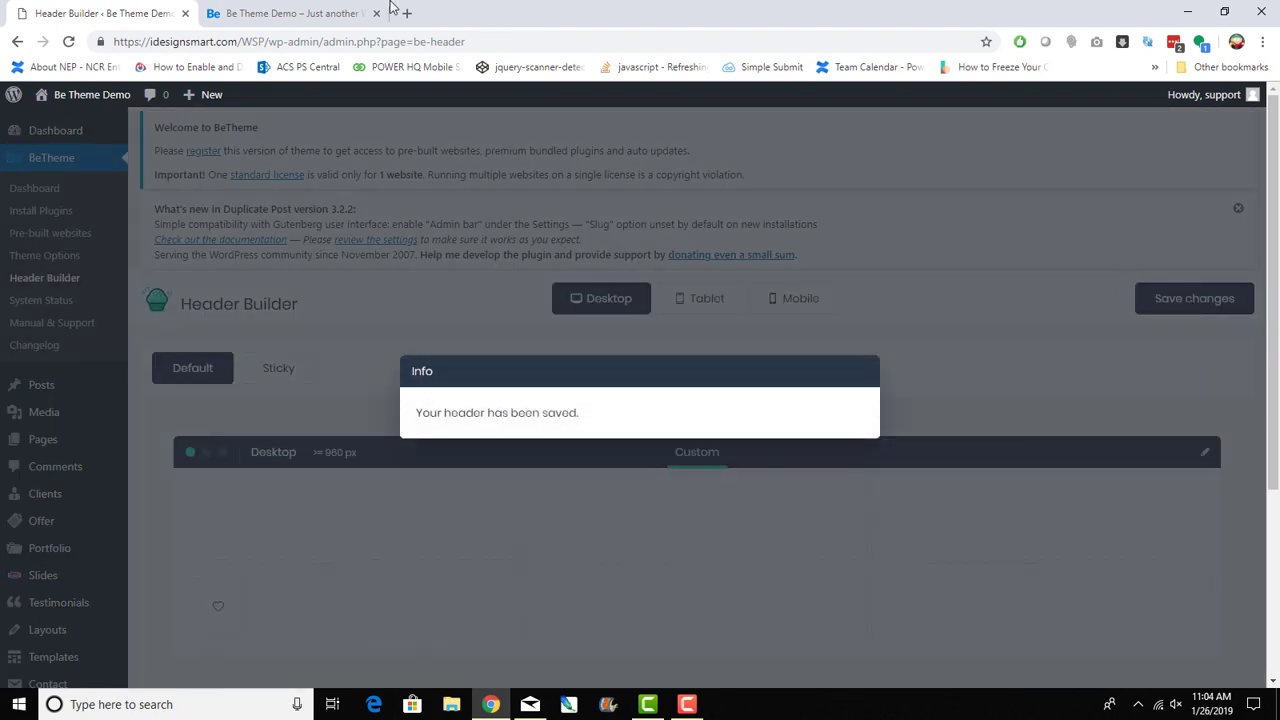
left_click(320, 12)
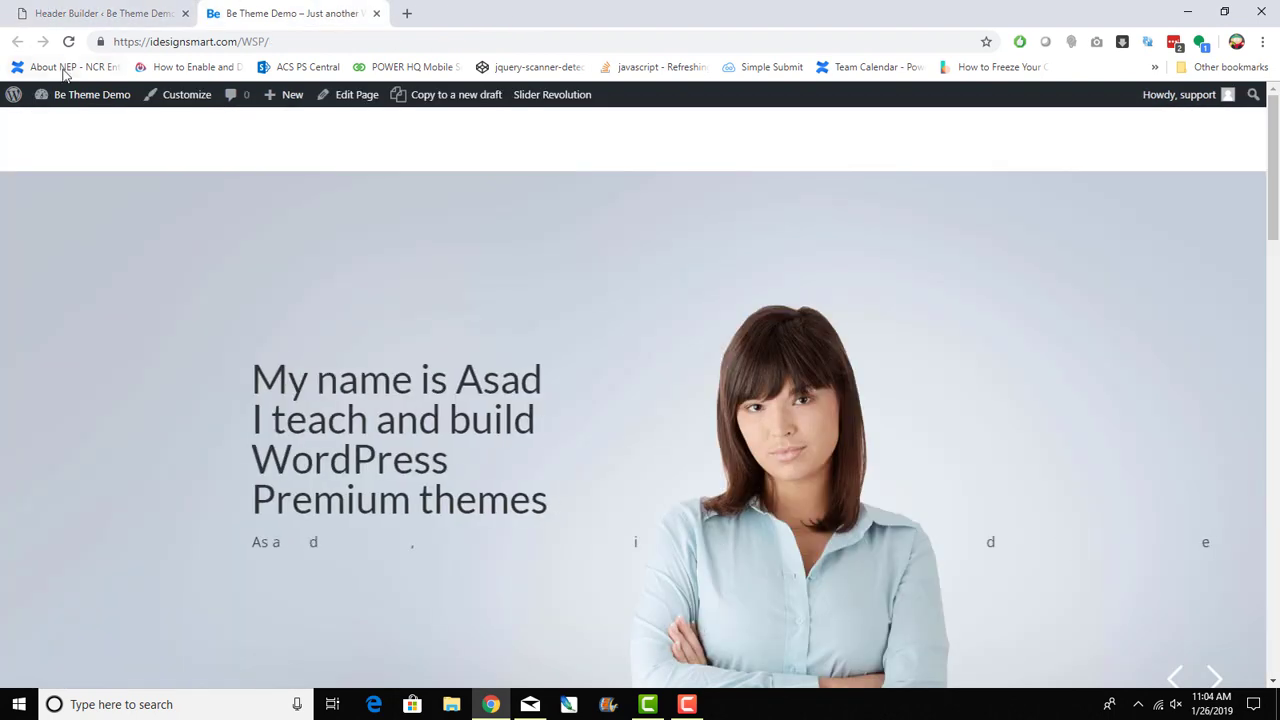
left_click(67, 43)
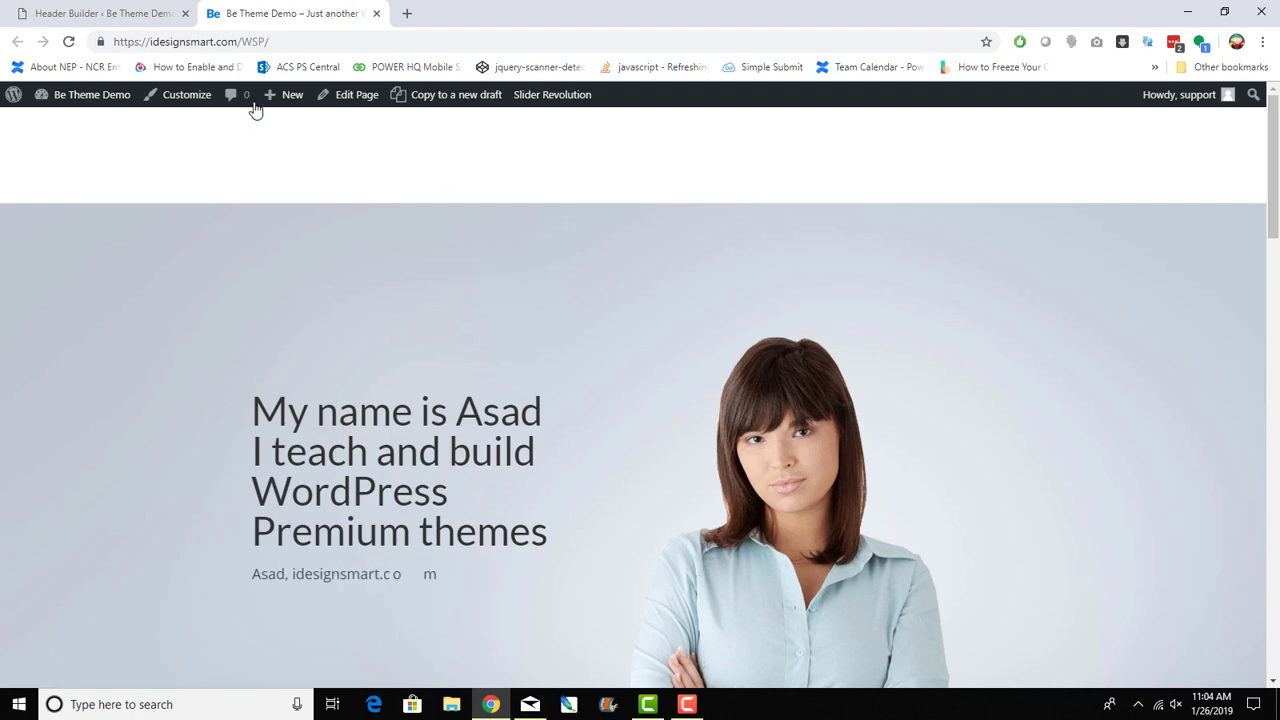
left_click(130, 13)
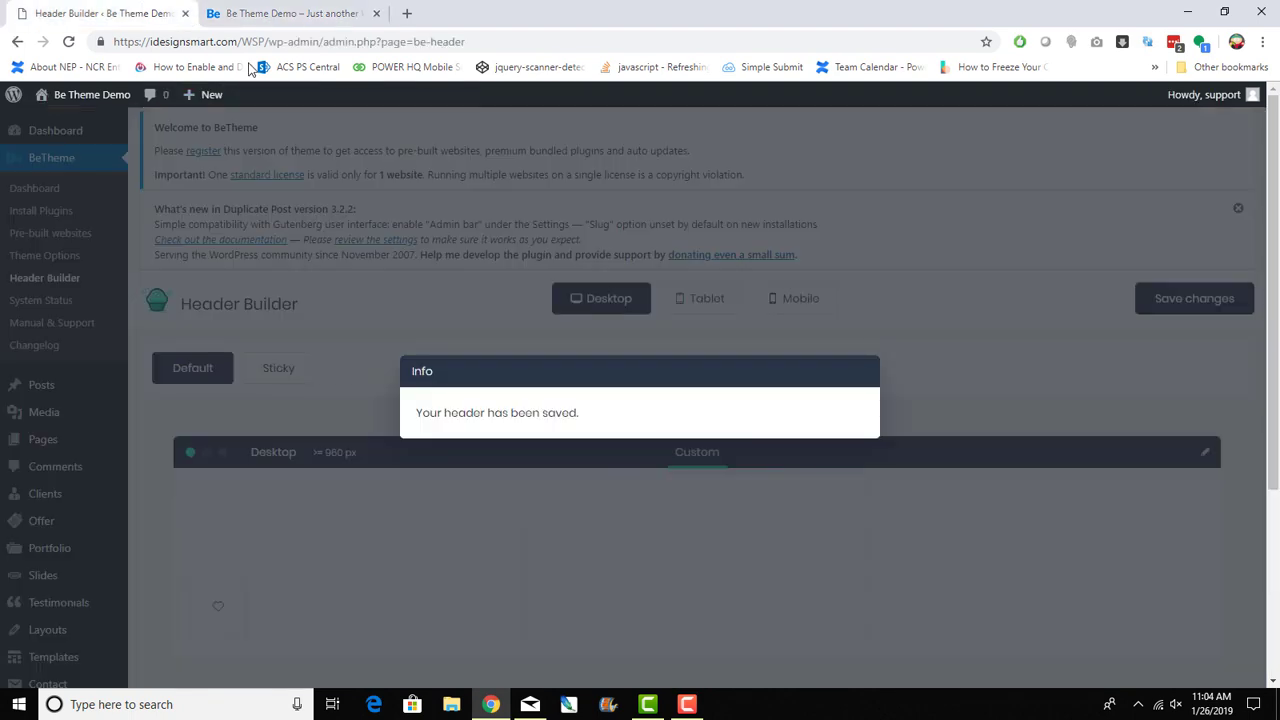
Step: Turn on the Second row for the desktop header, look at the Sticky mode, and save the default header
scroll(1103, 410, "down", 1)
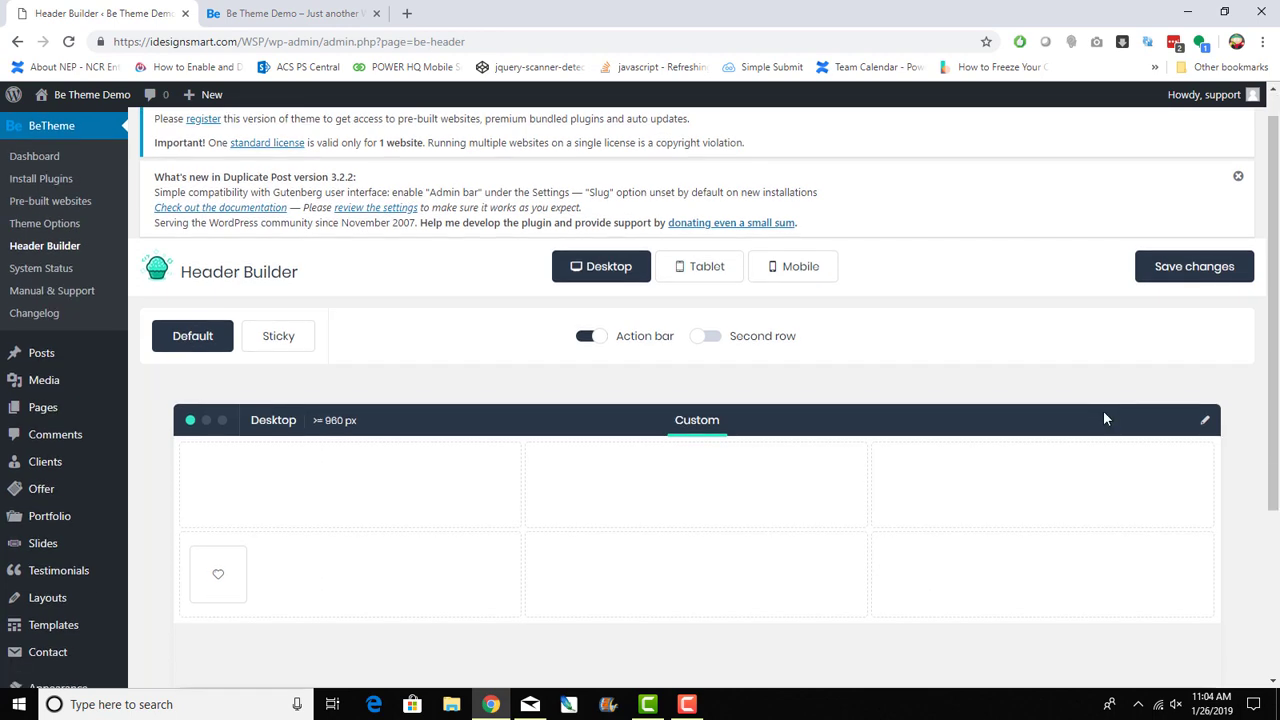
scroll(1105, 418, "down", 2)
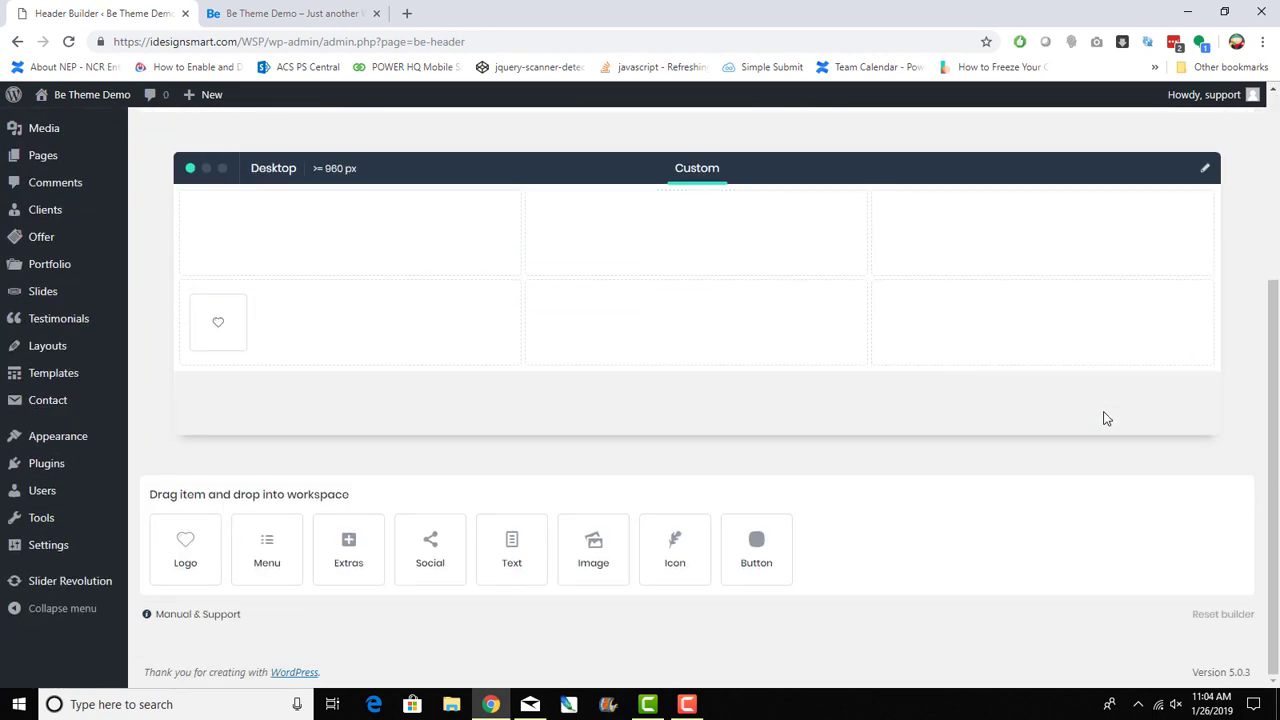
scroll(1106, 418, "up", 3)
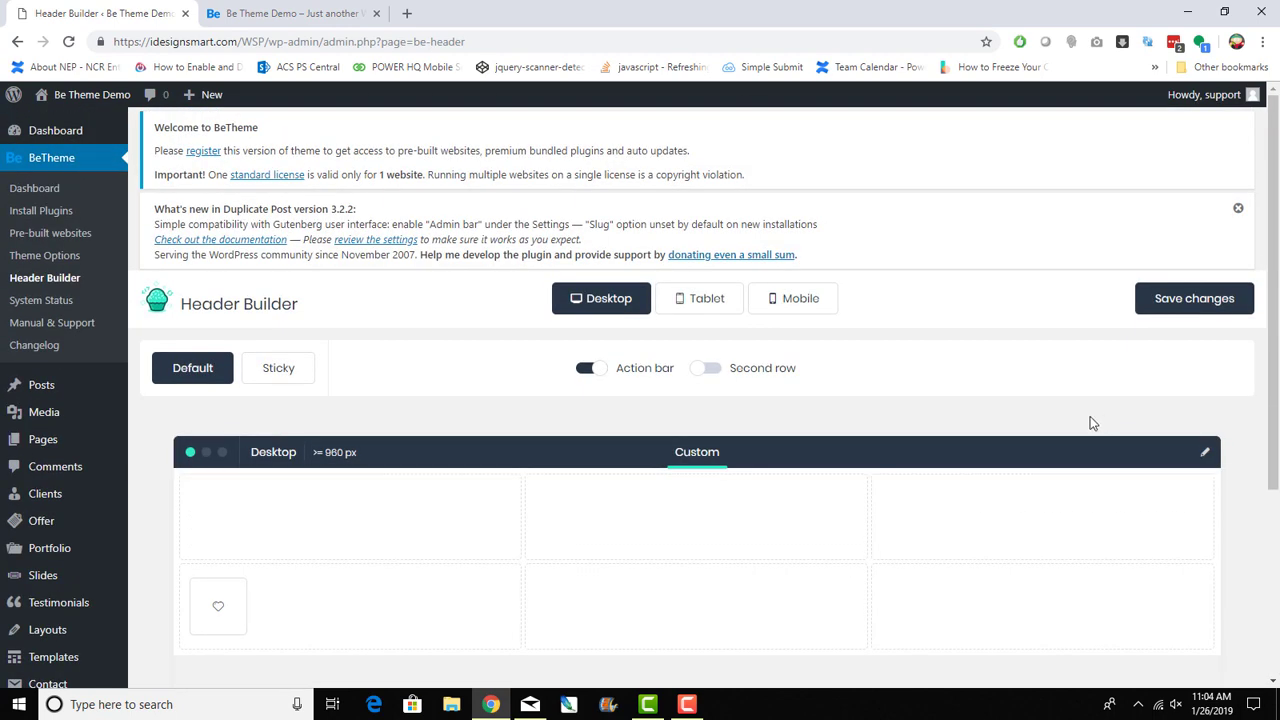
left_click(711, 371)
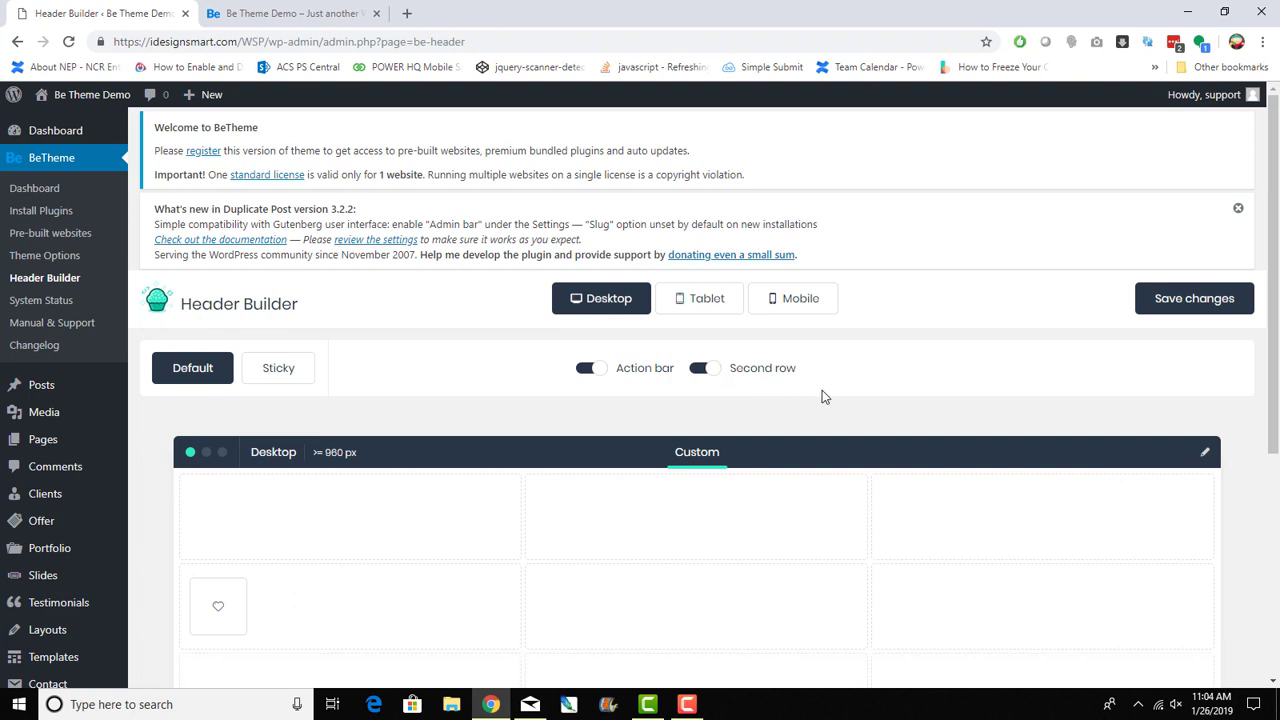
left_click(288, 374)
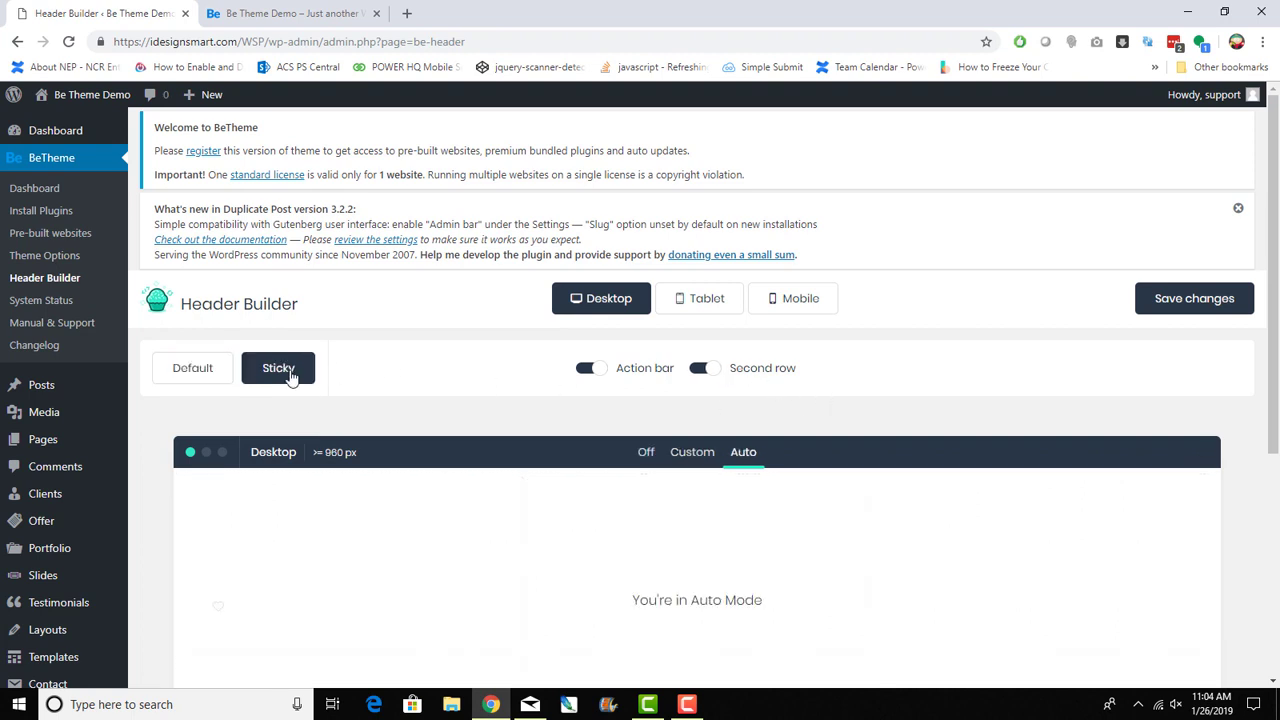
left_click(171, 368)
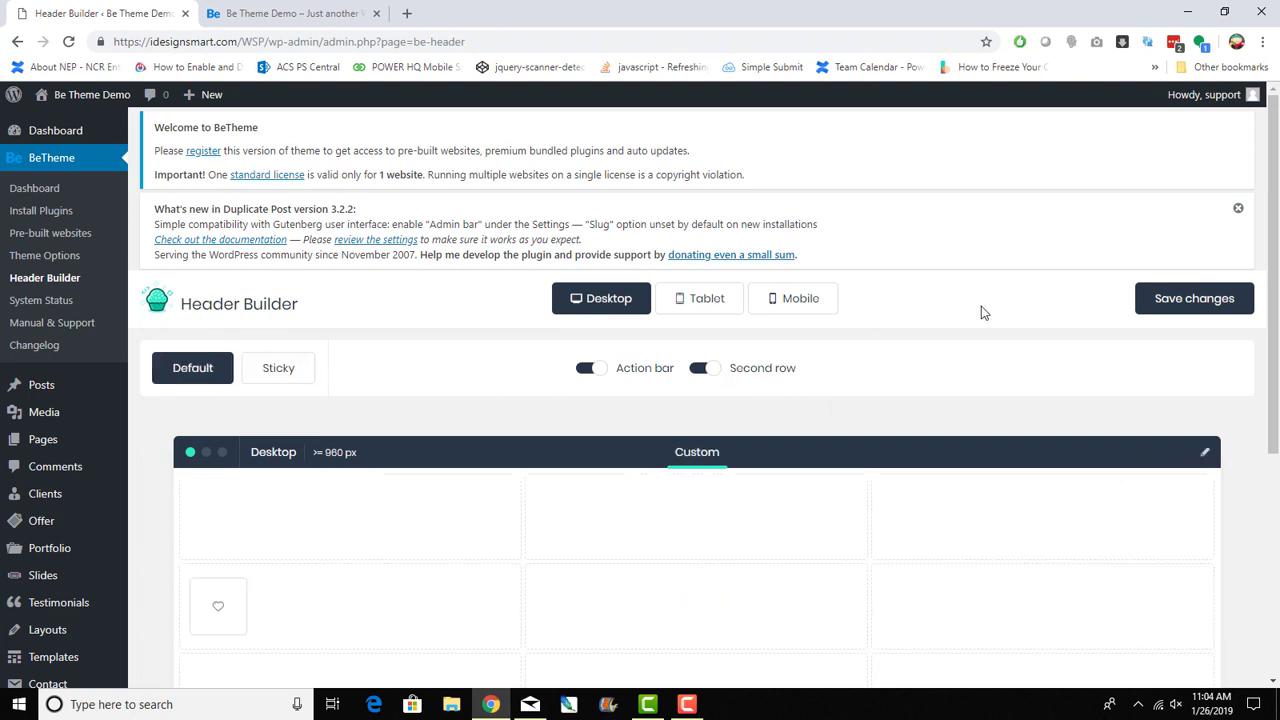
left_click(1165, 314)
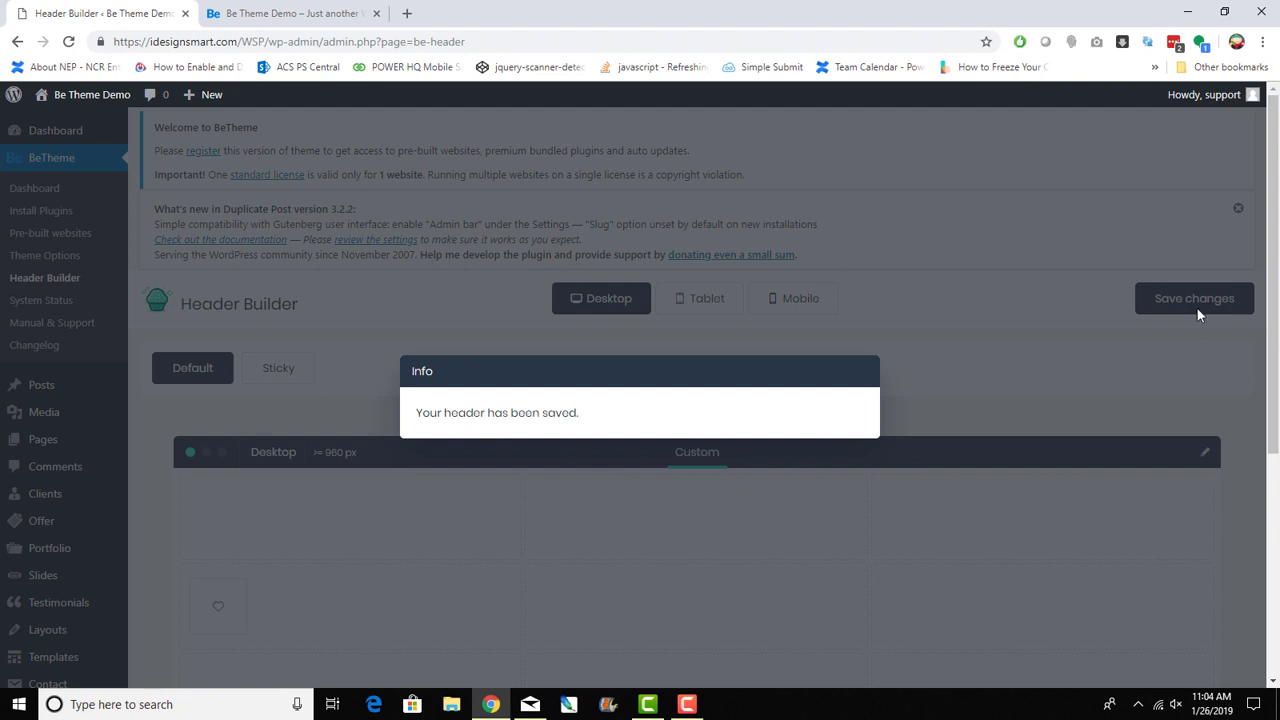
left_click(1093, 341)
Step: Turn off the Second row and the Action bar in the default desktop header, saving the changes
scroll(1094, 344, "down", 2)
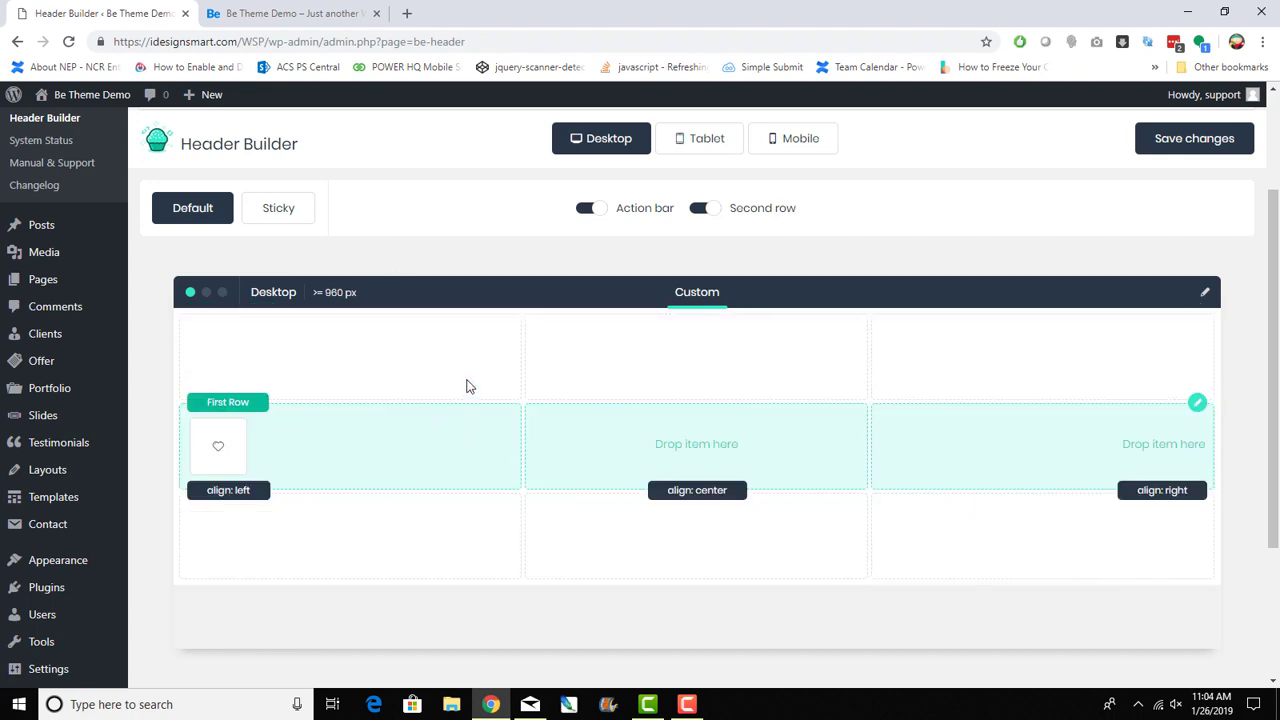
scroll(469, 366, "down", 4)
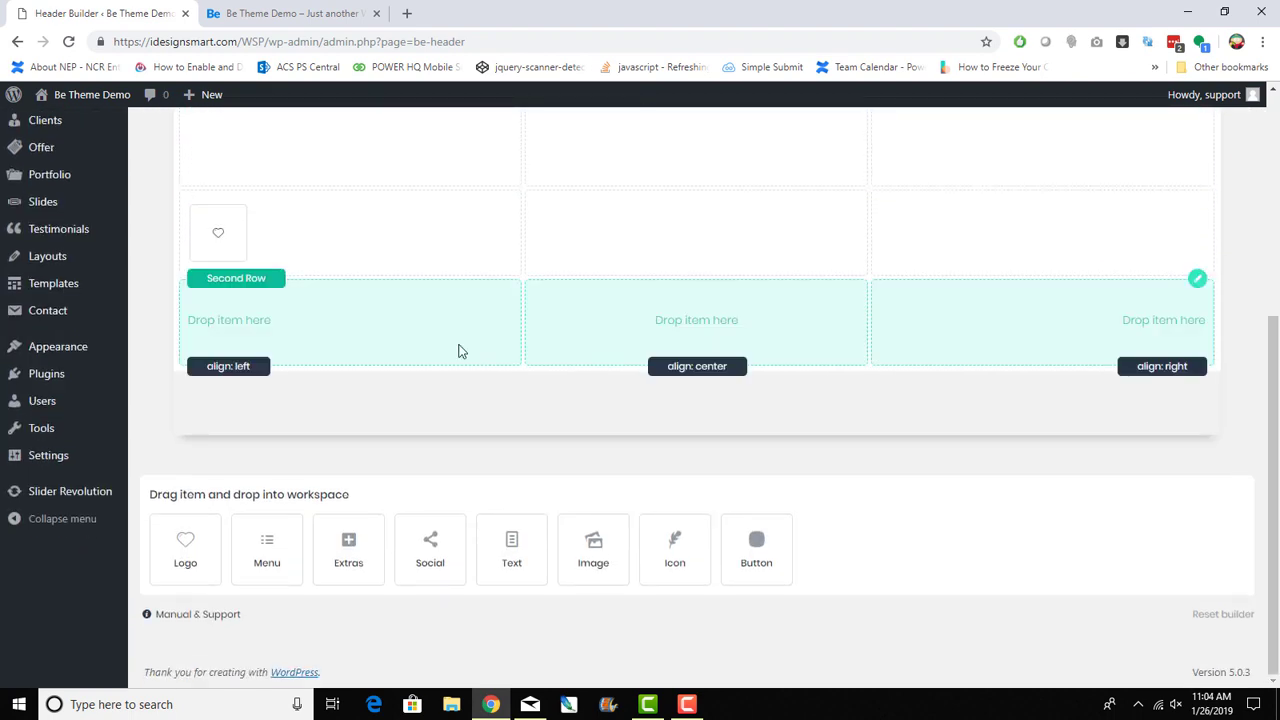
scroll(437, 326, "up", 5)
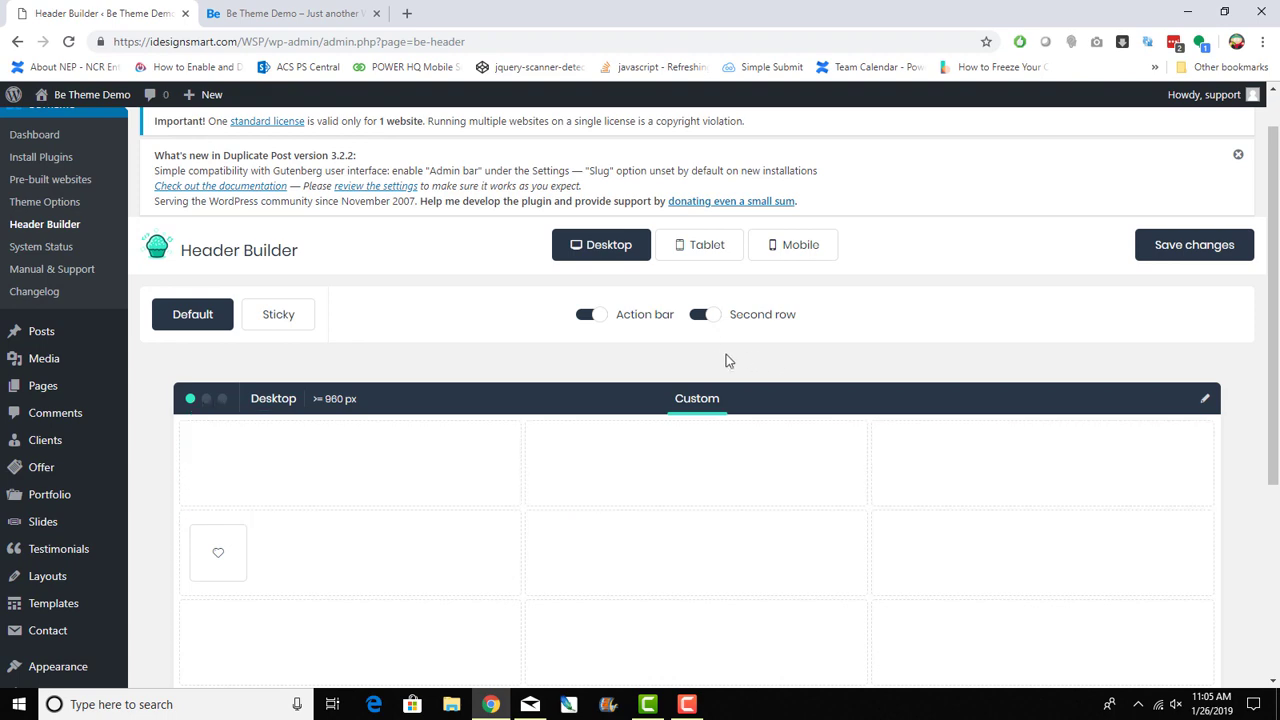
left_click(697, 316)
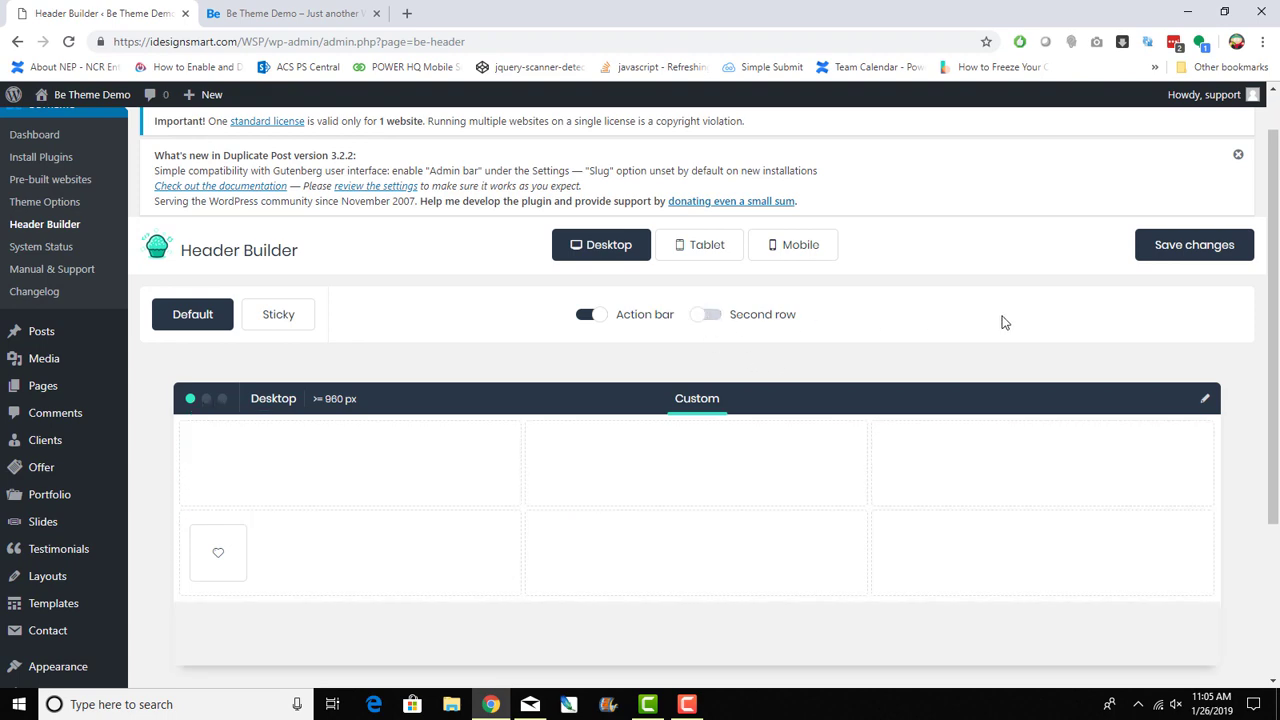
left_click(1208, 250)
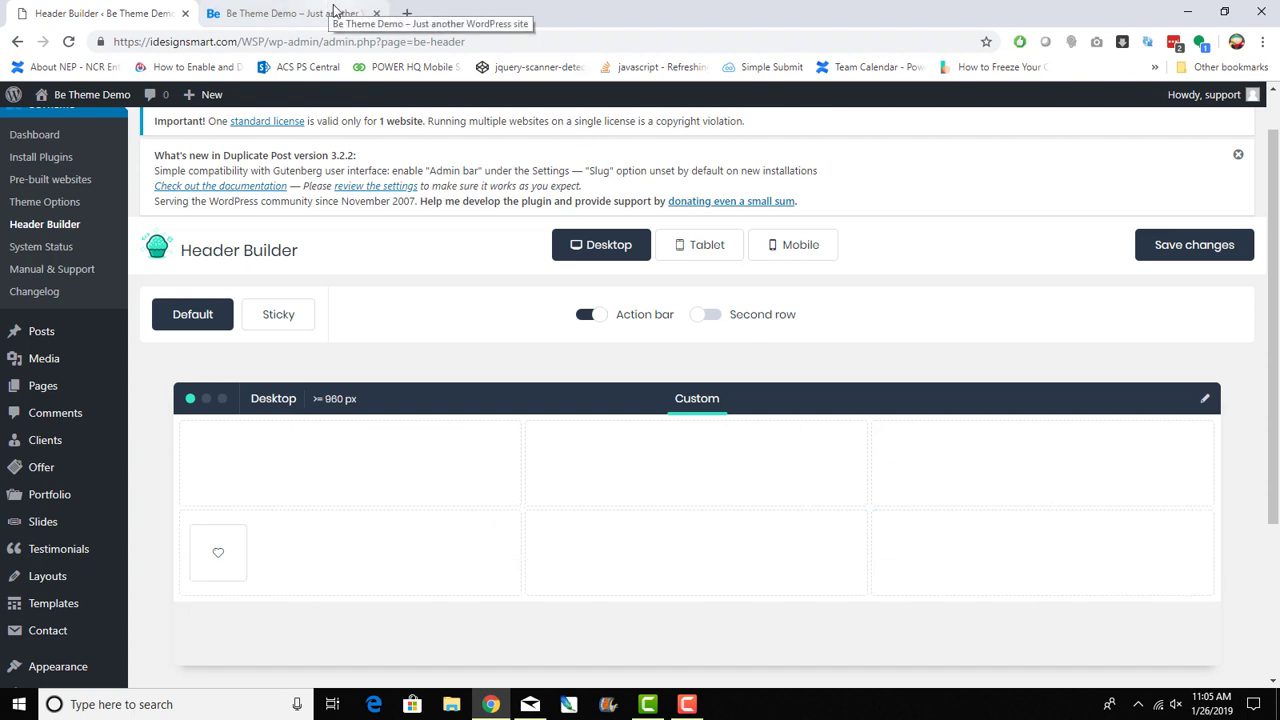
left_click(586, 314)
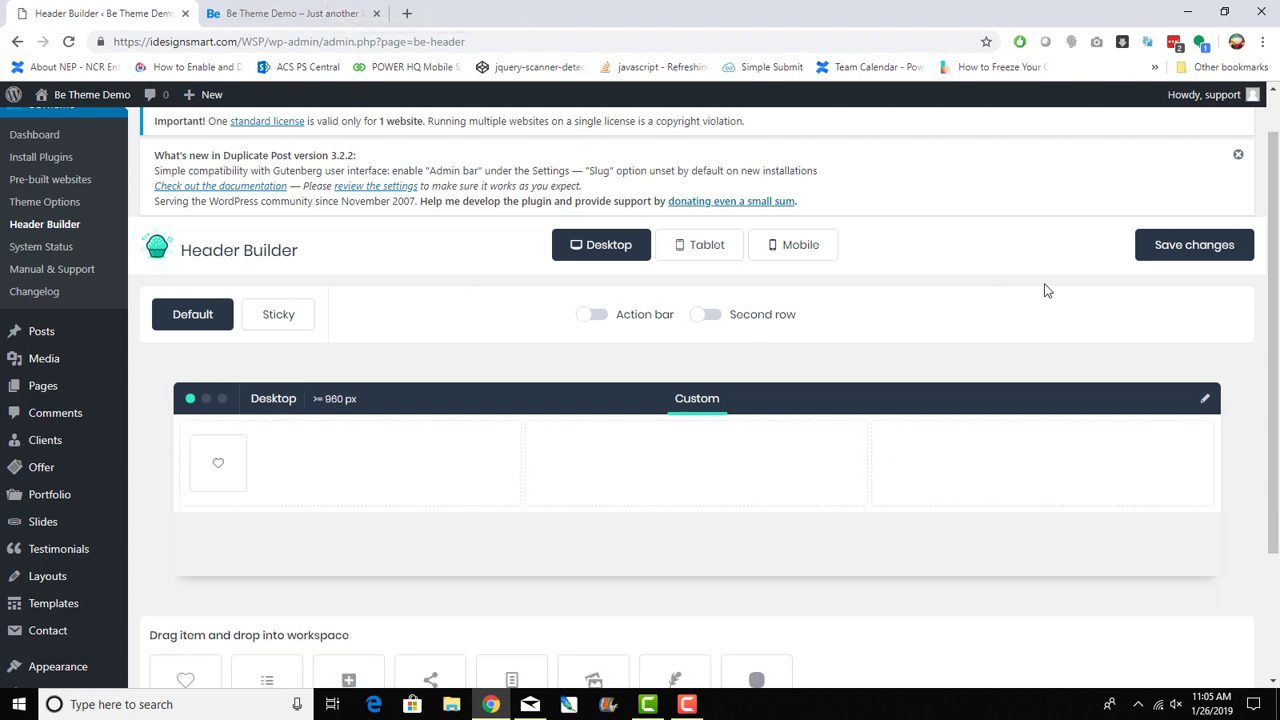
left_click(1192, 257)
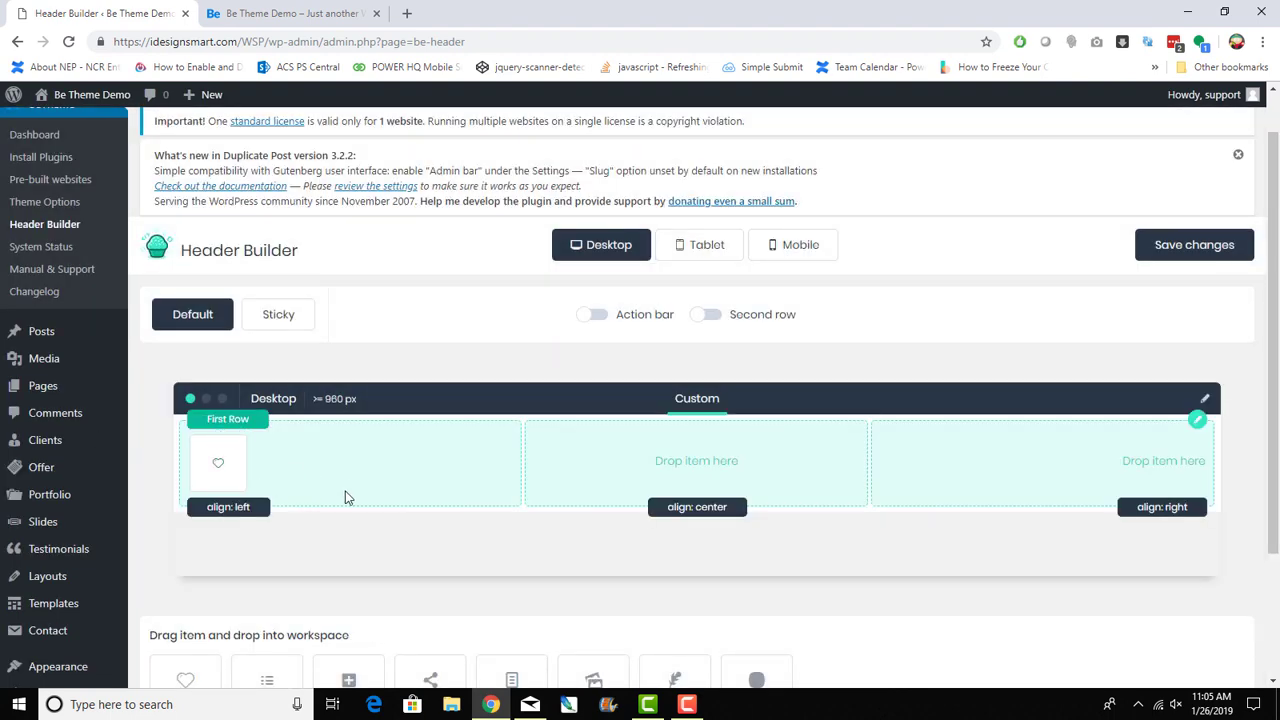
Step: Delete the logo item from the left-aligned area of the desktop header's first row
left_click(240, 436)
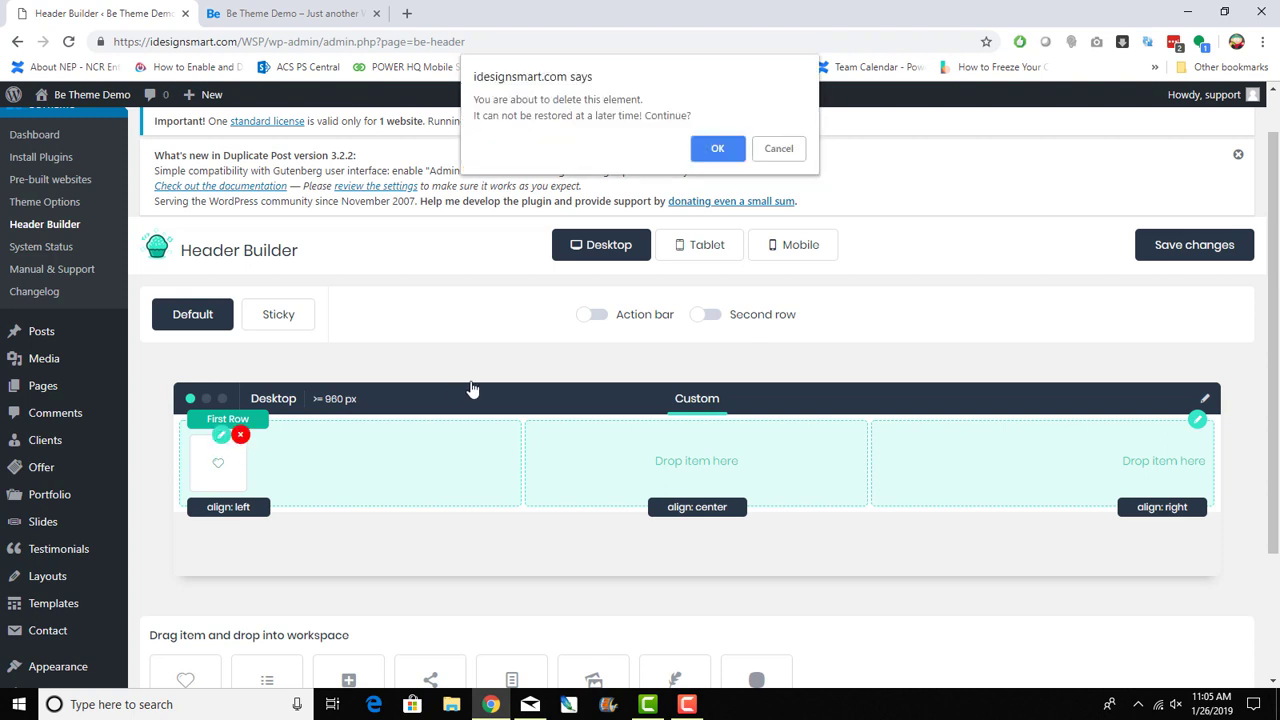
left_click(718, 140)
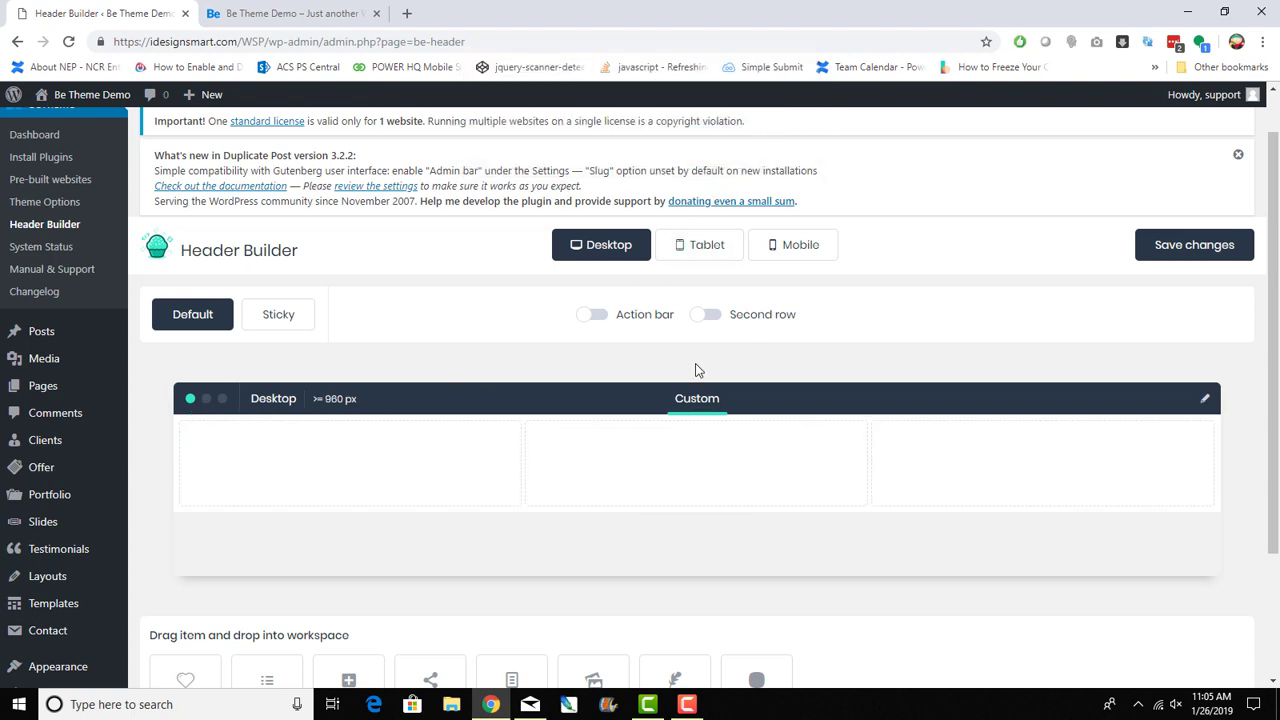
scroll(694, 366, "down", 2)
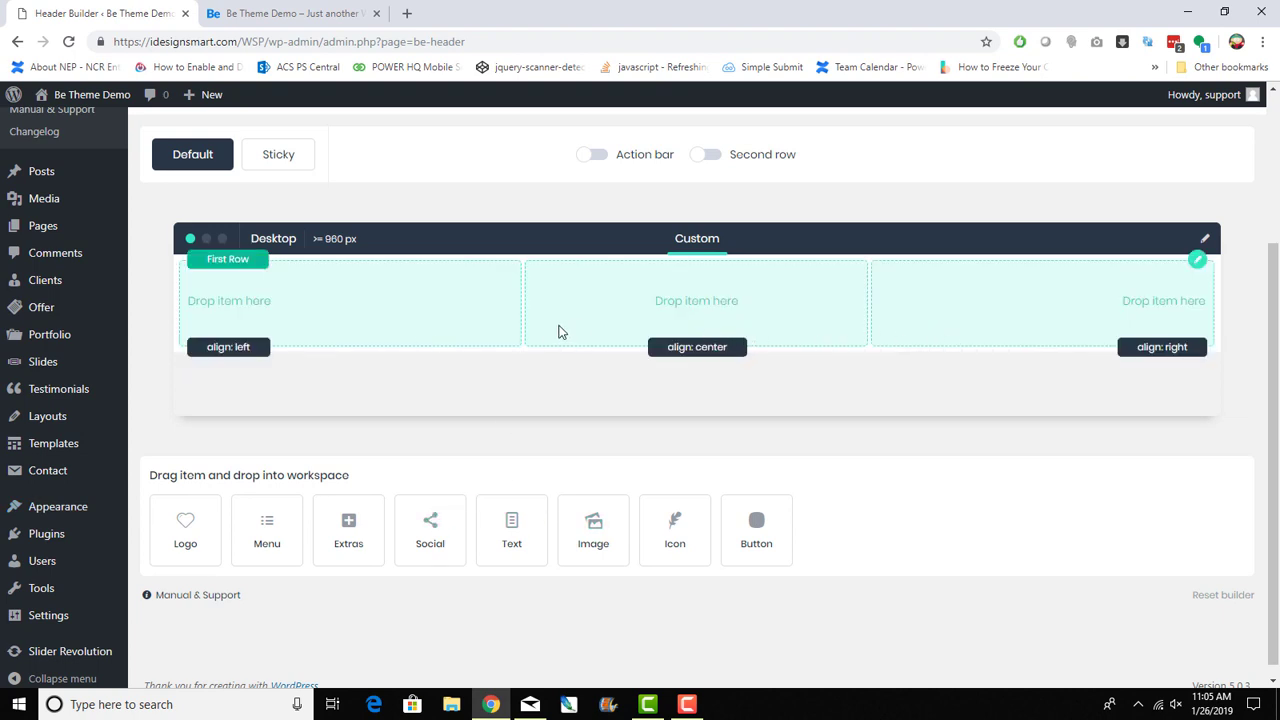
Step: Look at the home page's header, and place a Logo item in the left-aligned area of the desktop header's first row
left_click(250, 13)
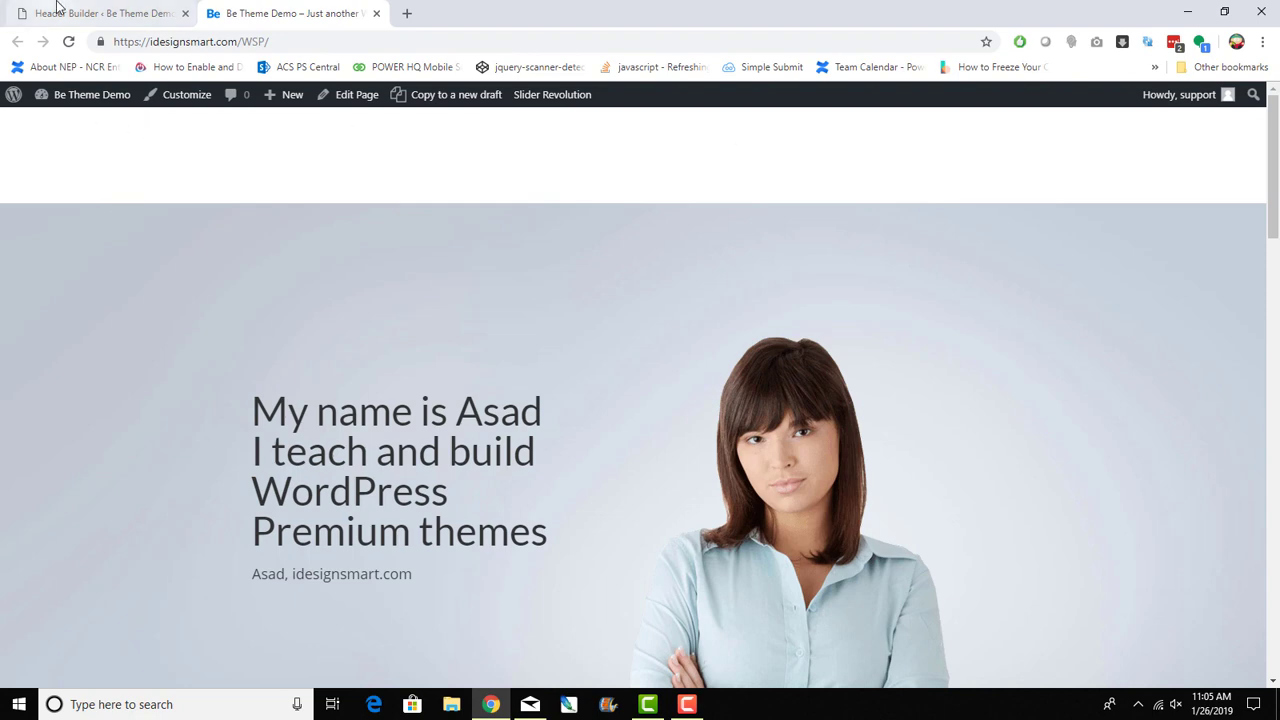
left_click(100, 13)
left_click_drag(181, 534, 286, 336)
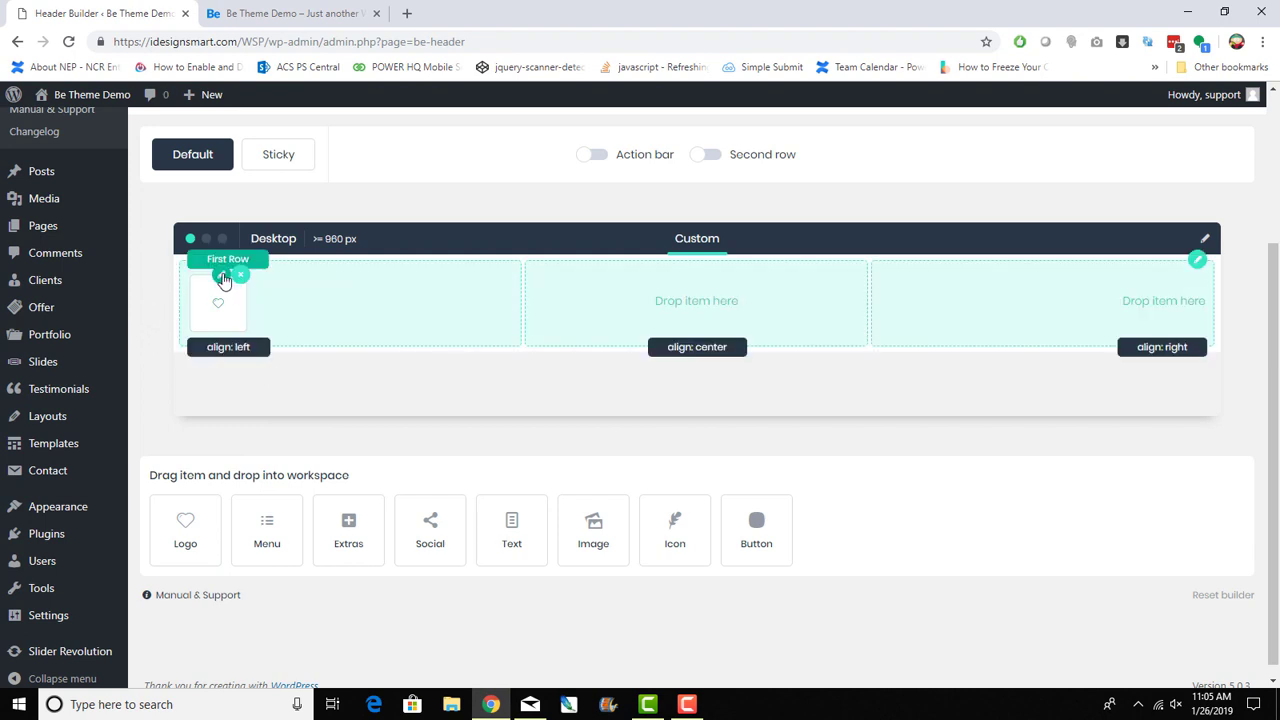
Step: Upload the "logo (1)" file from the Desktop folder and set it as the Logo item's main image
left_click(224, 278)
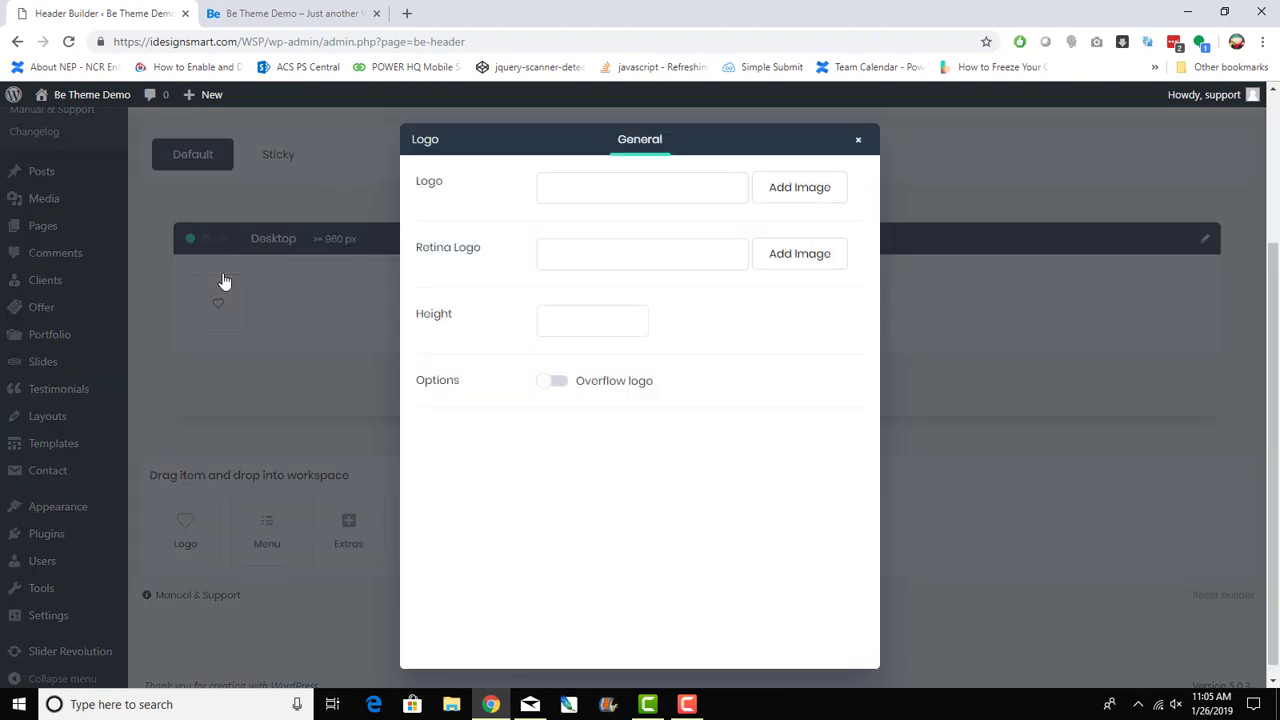
left_click(818, 187)
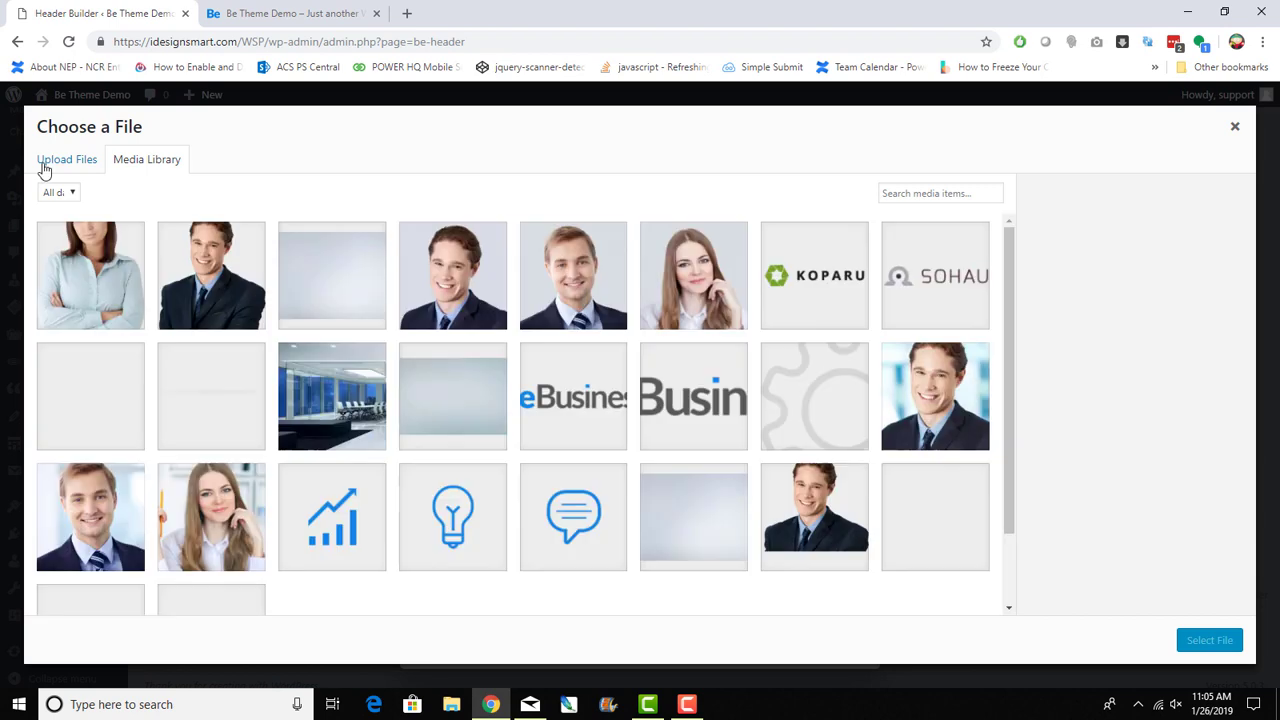
left_click(62, 172)
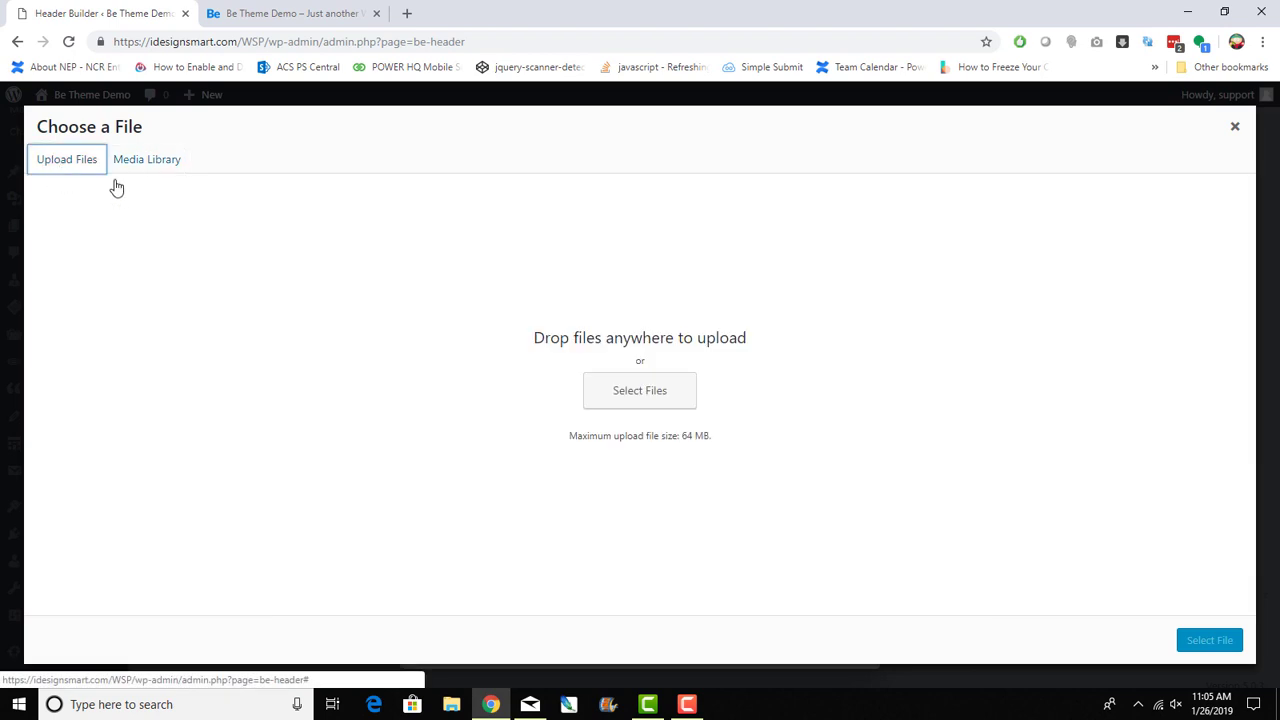
left_click(645, 398)
left_click(664, 396)
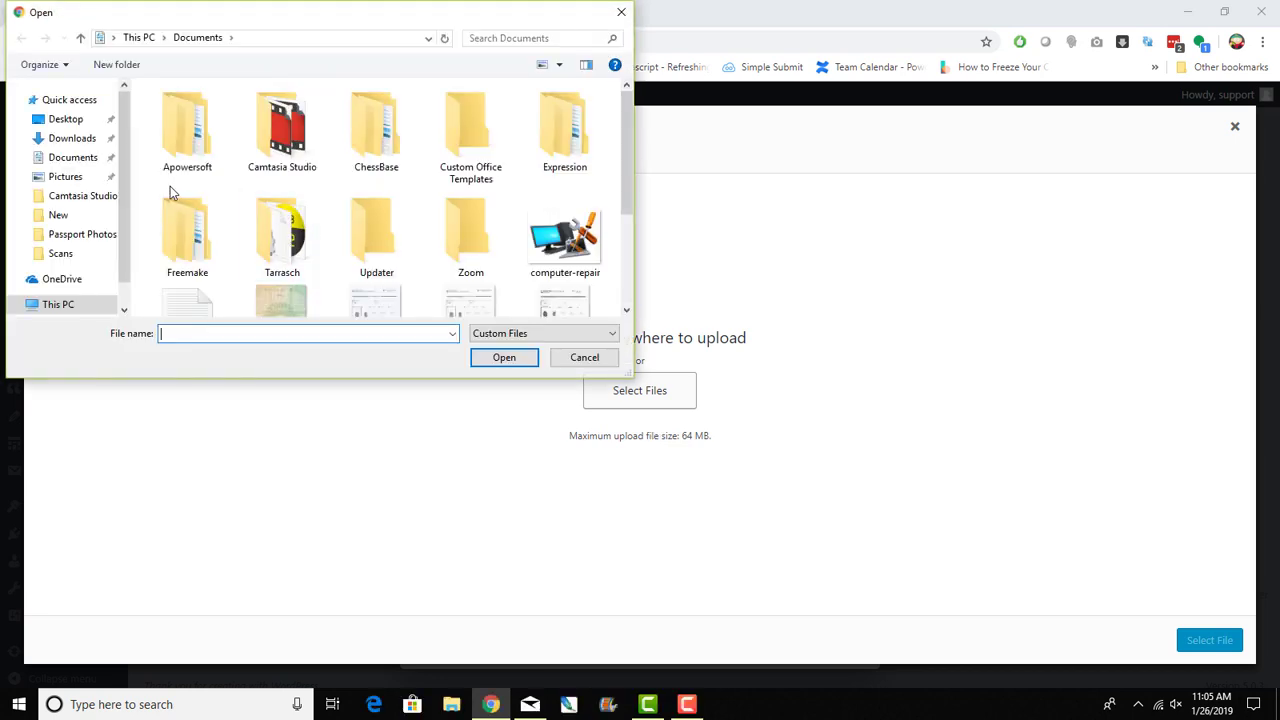
left_click(66, 119)
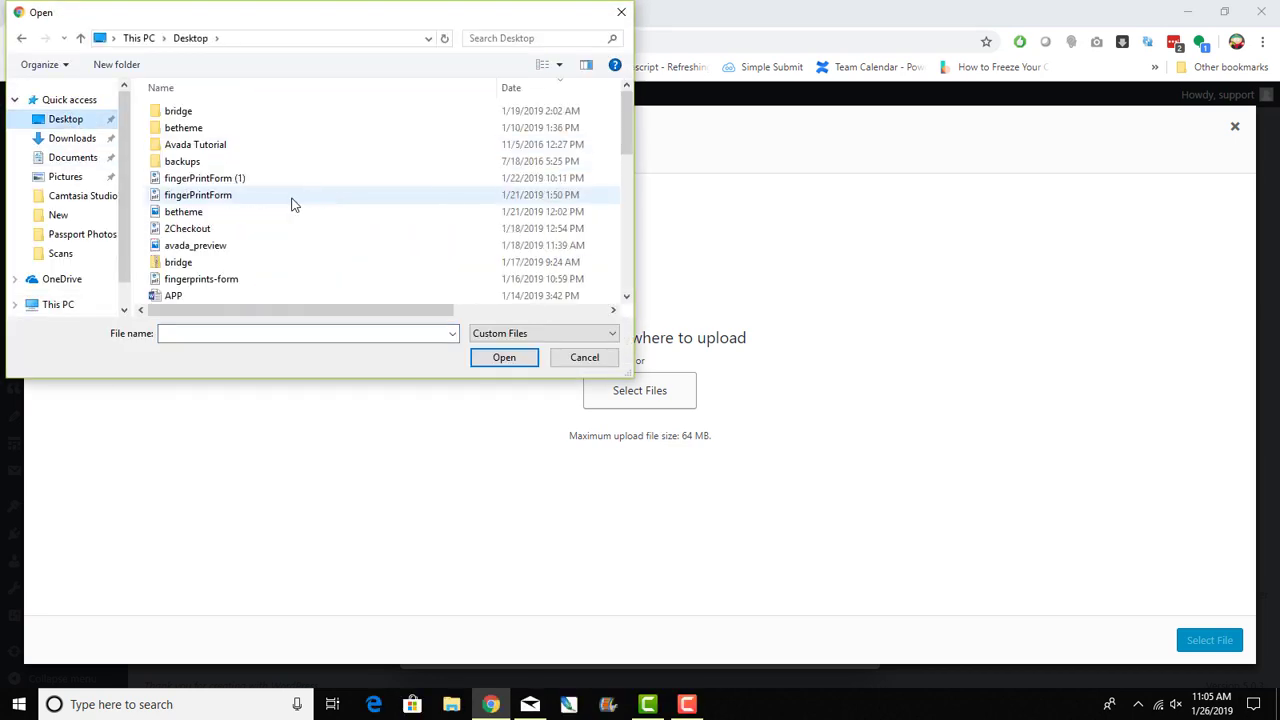
left_click(228, 177)
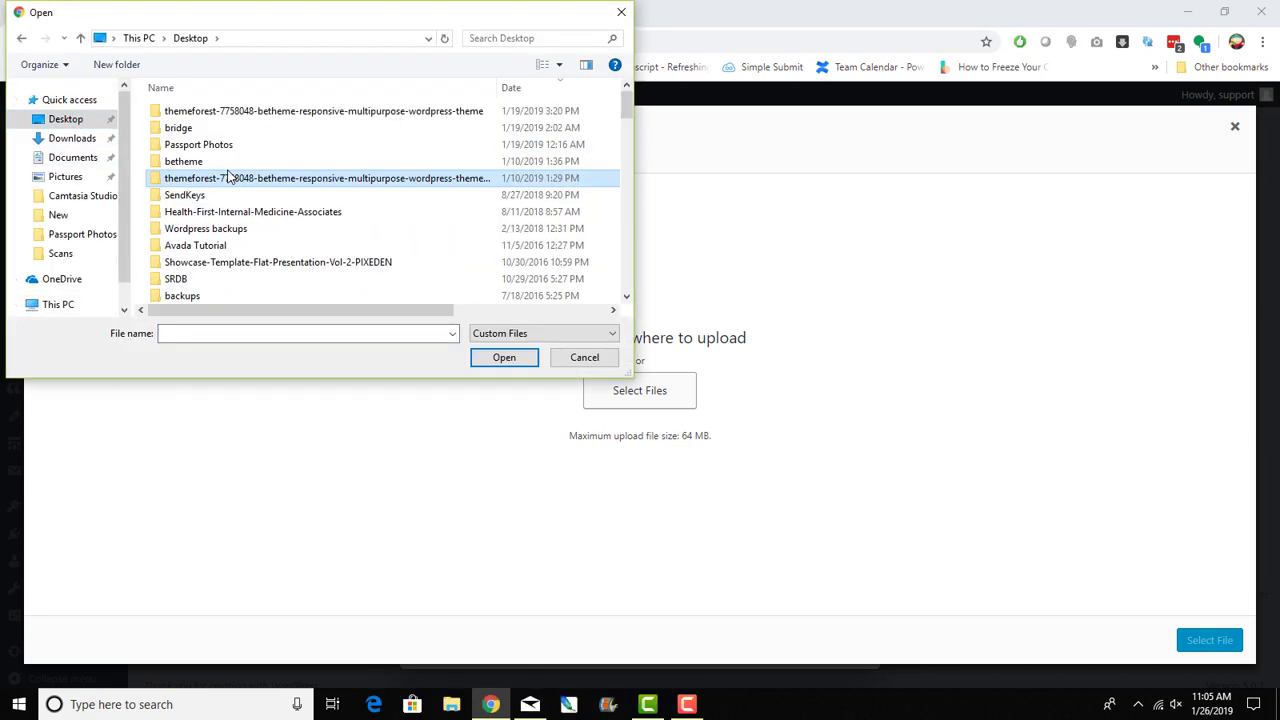
key("l")
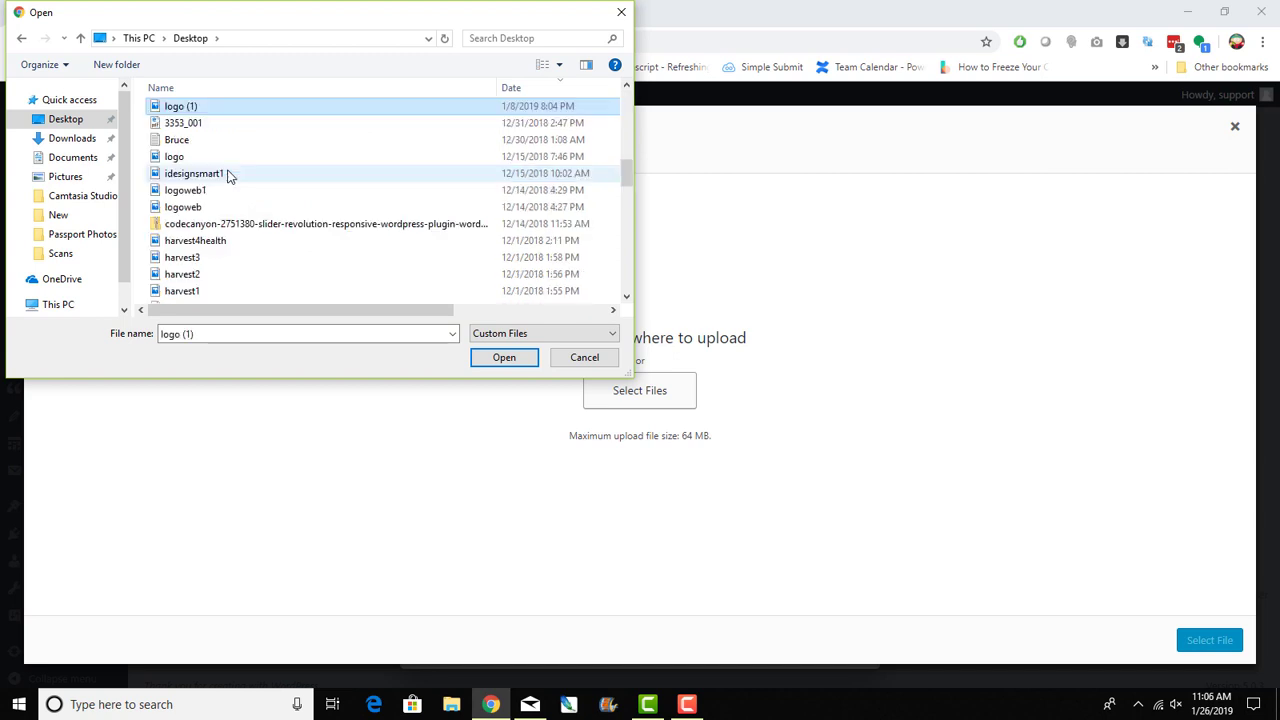
double_click(220, 110)
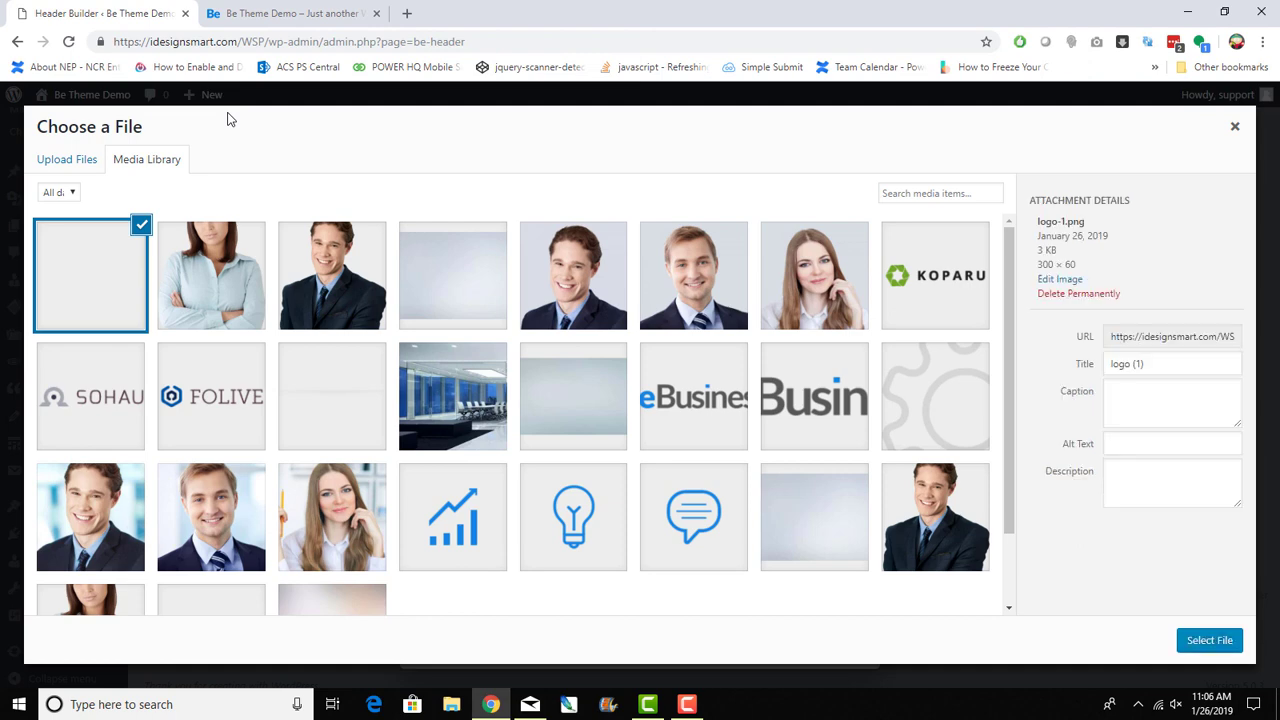
left_click(1215, 640)
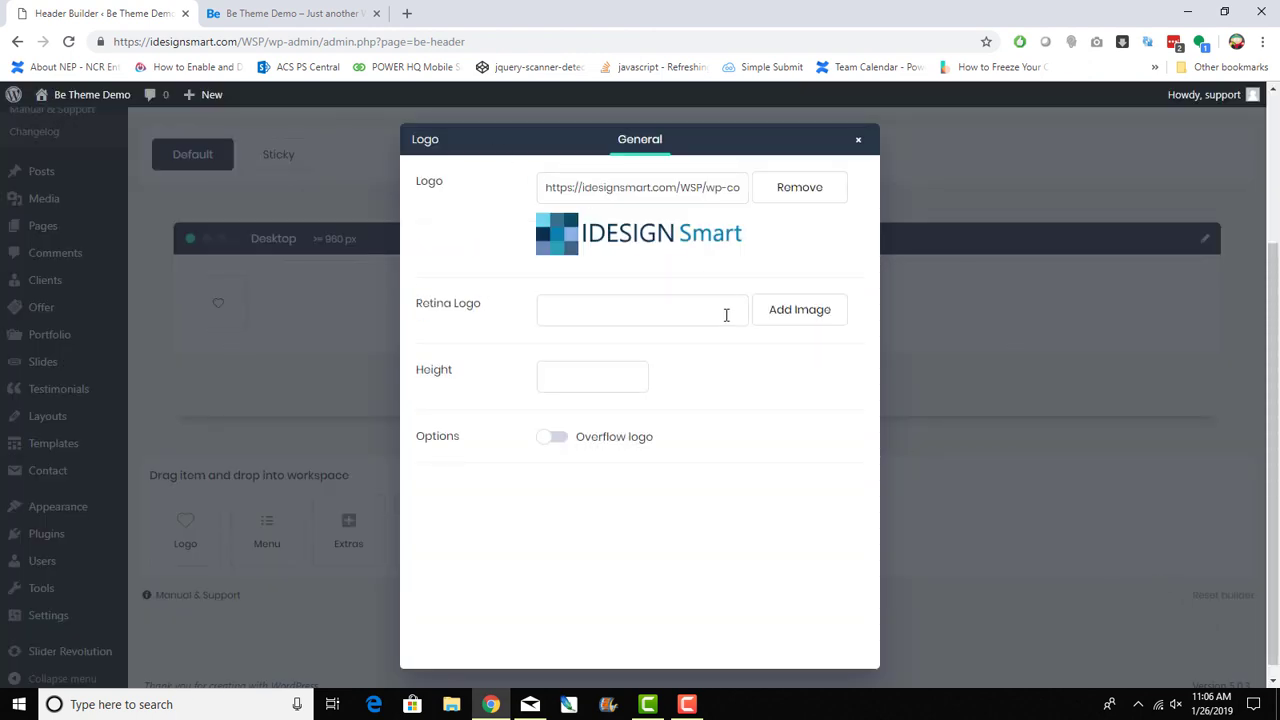
left_click(655, 318)
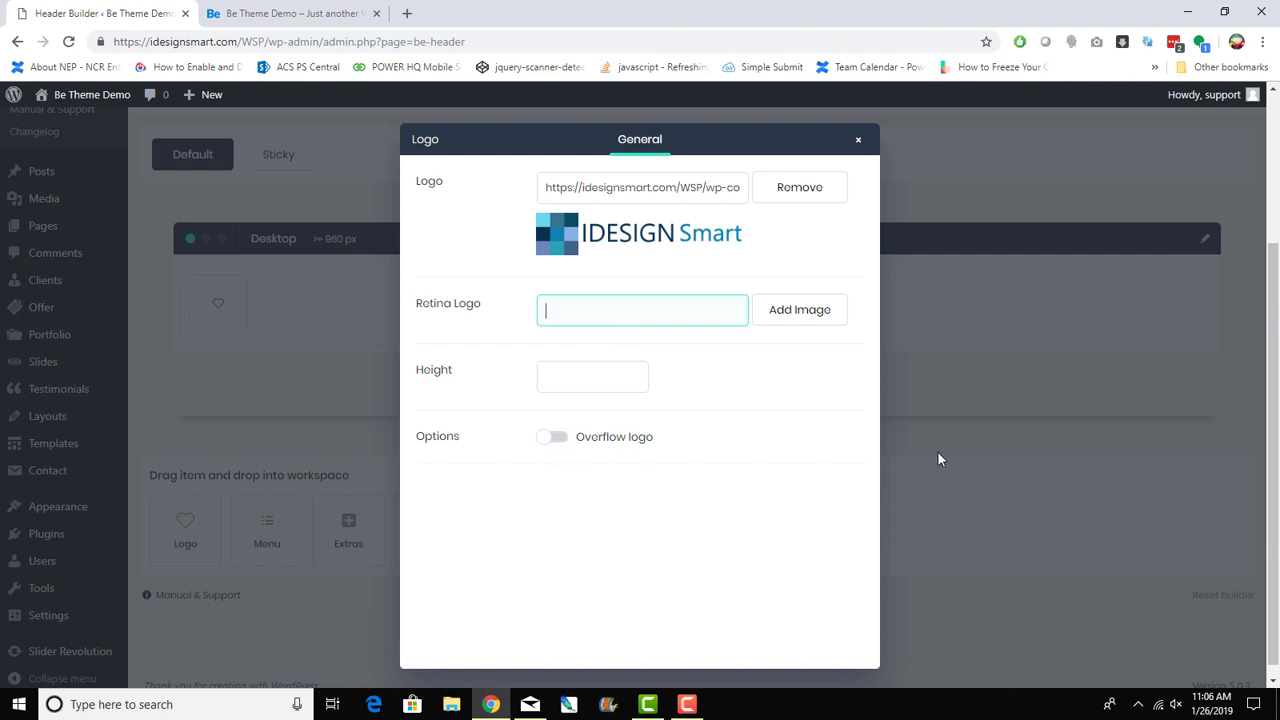
scroll(1025, 480, "down", 1)
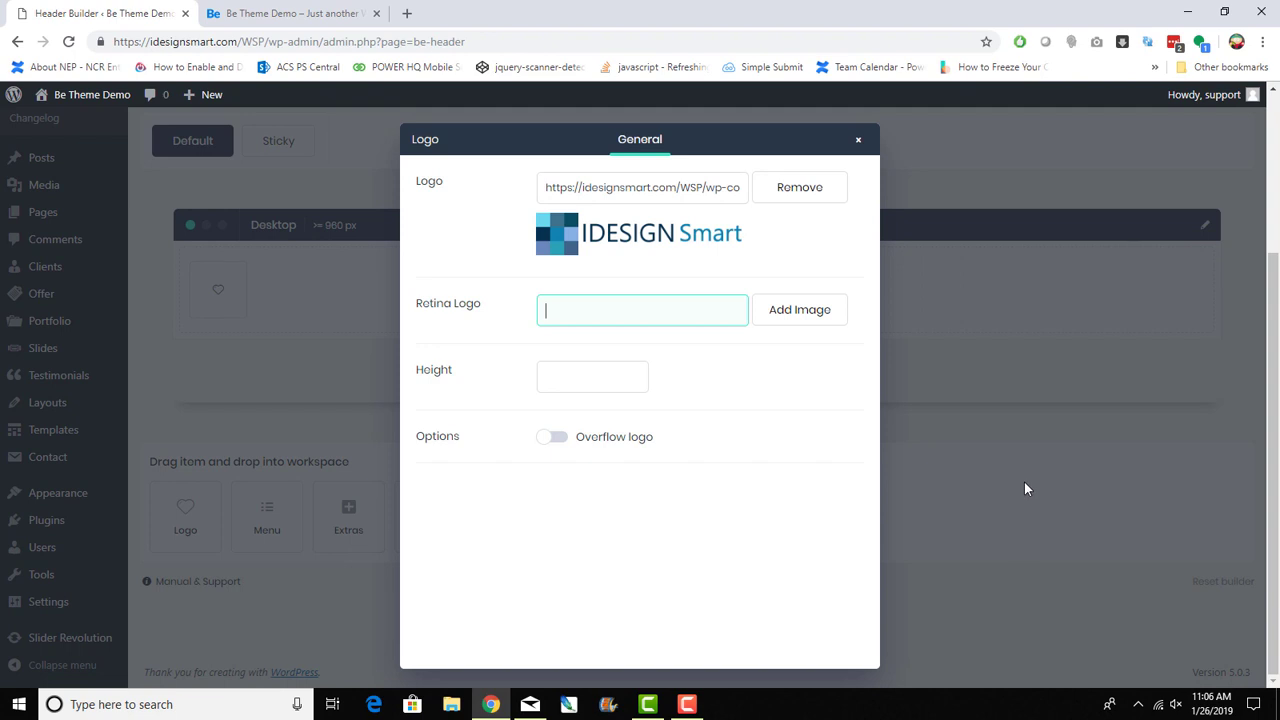
left_click(858, 143)
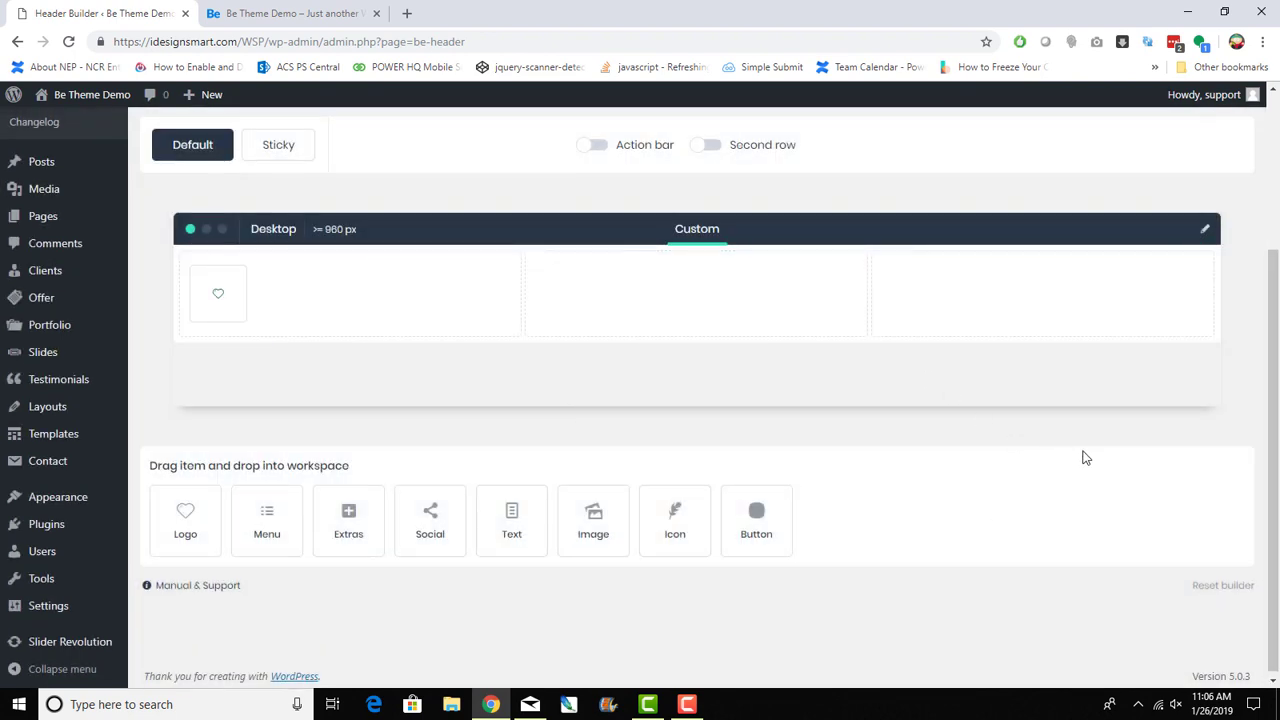
Step: Save the header with the new logo and check it on the reloaded home page
scroll(1083, 454, "up", 3)
left_click(1194, 298)
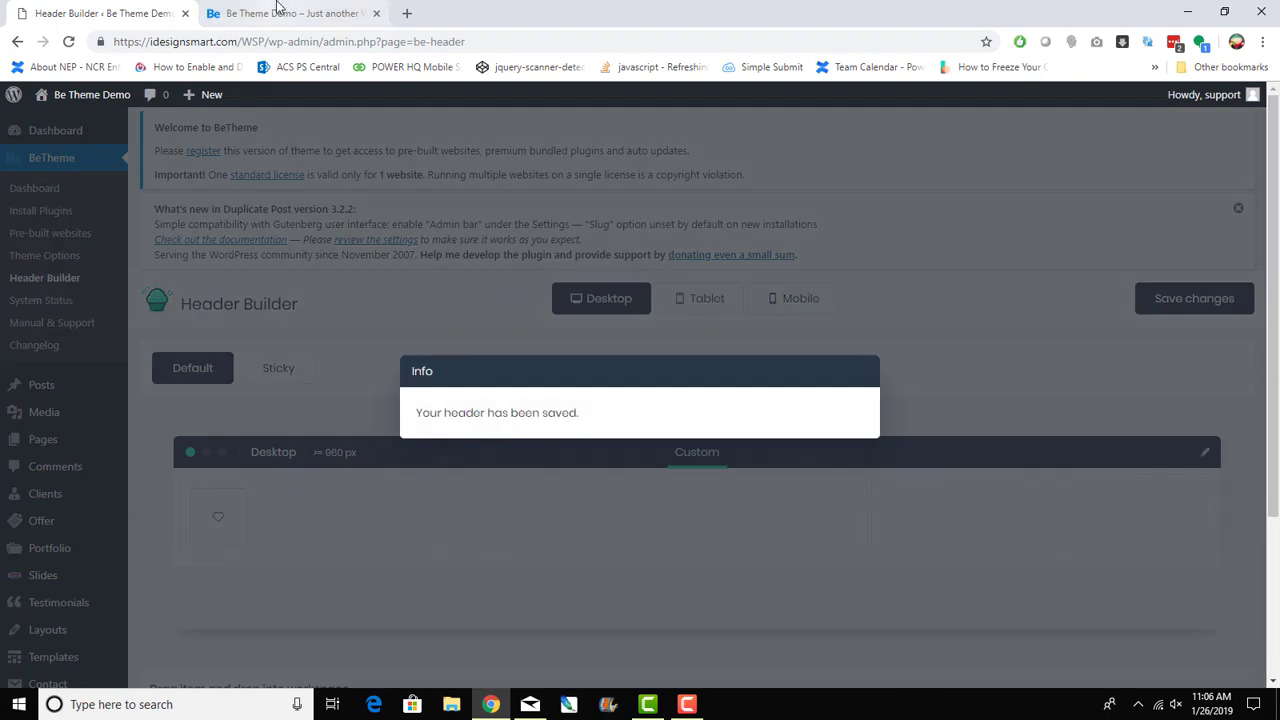
left_click(380, 12)
left_click(67, 44)
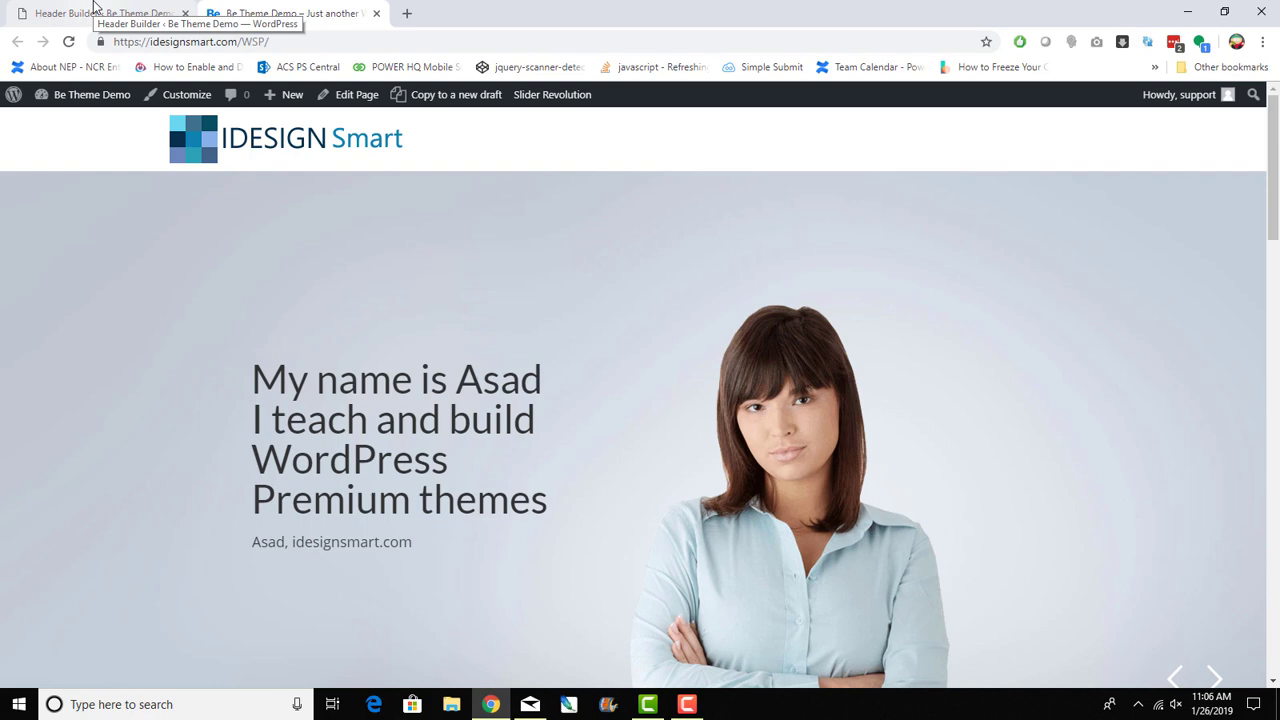
Step: Add a Menu item to the right-aligned area of the desktop header's first row
left_click(93, 7)
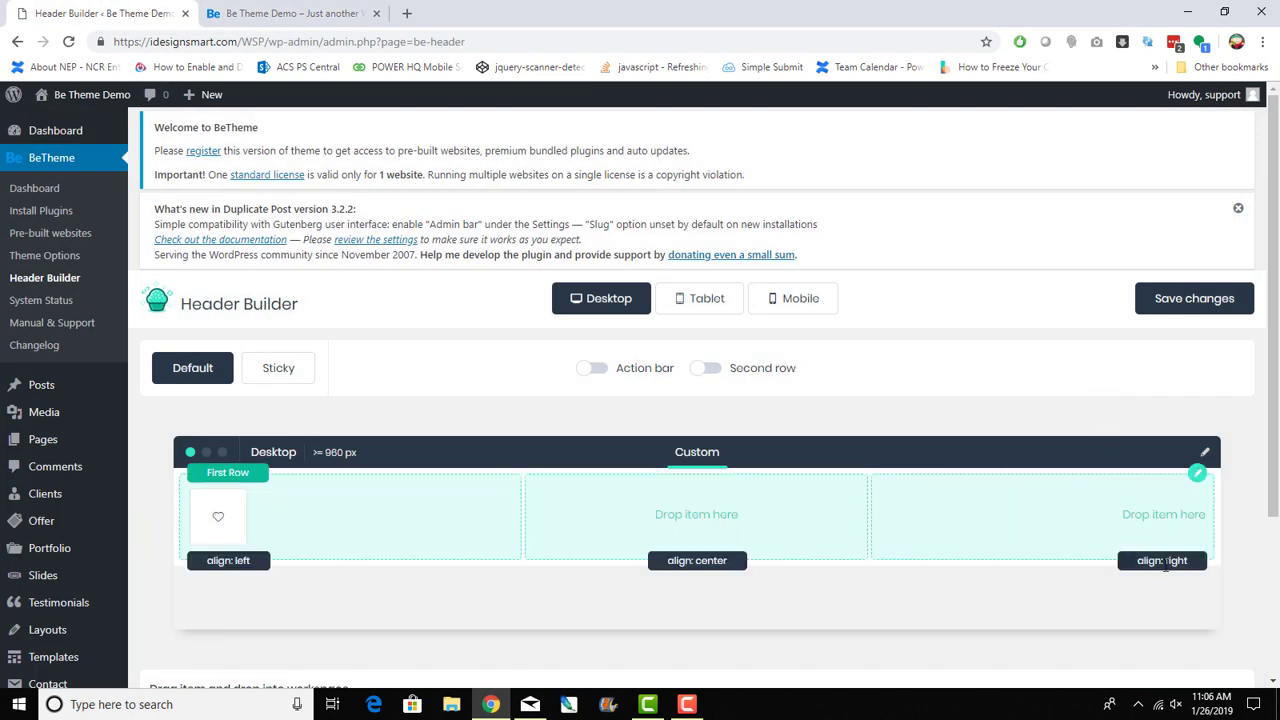
scroll(1051, 500, "down", 3)
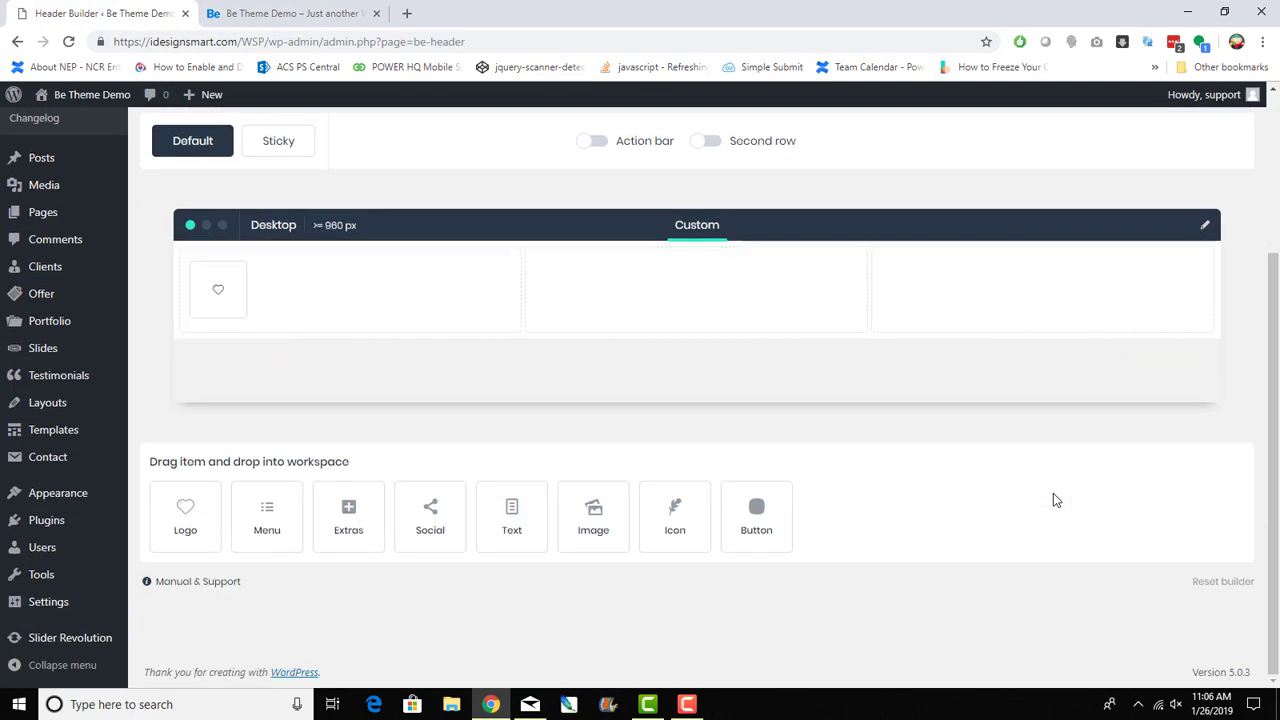
left_click_drag(257, 514, 1175, 285)
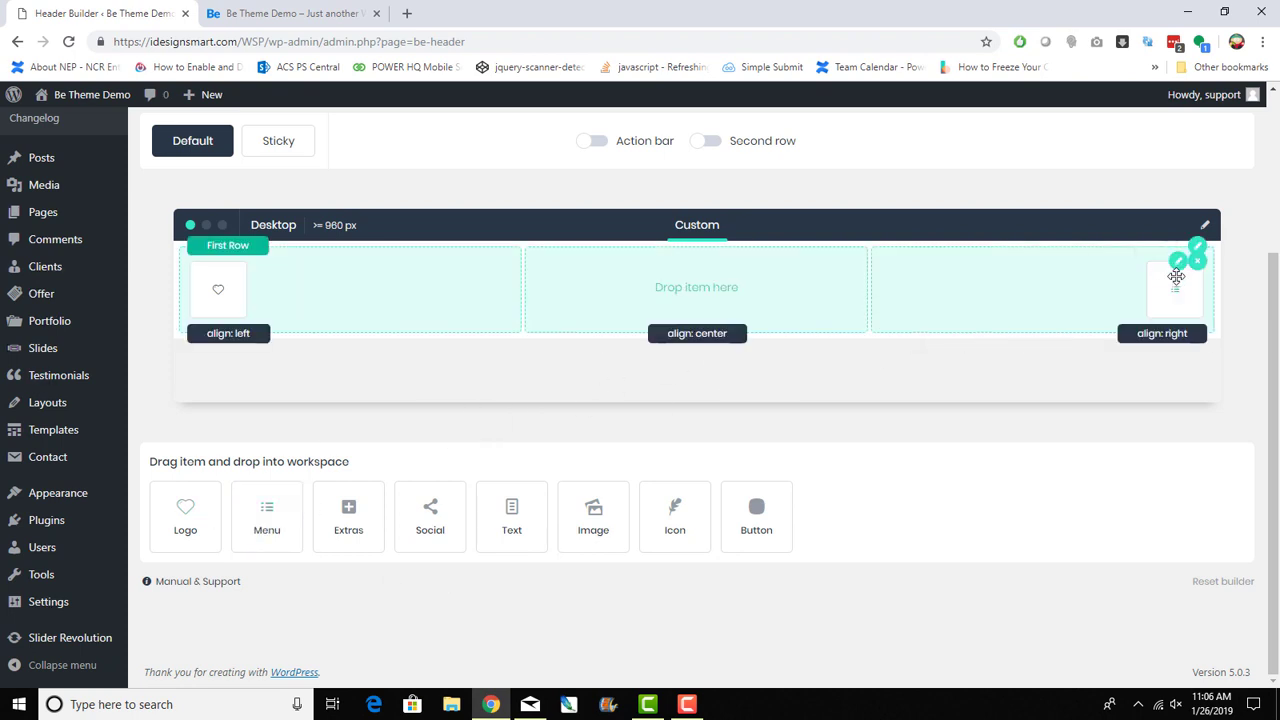
scroll(1096, 455, "up", 3)
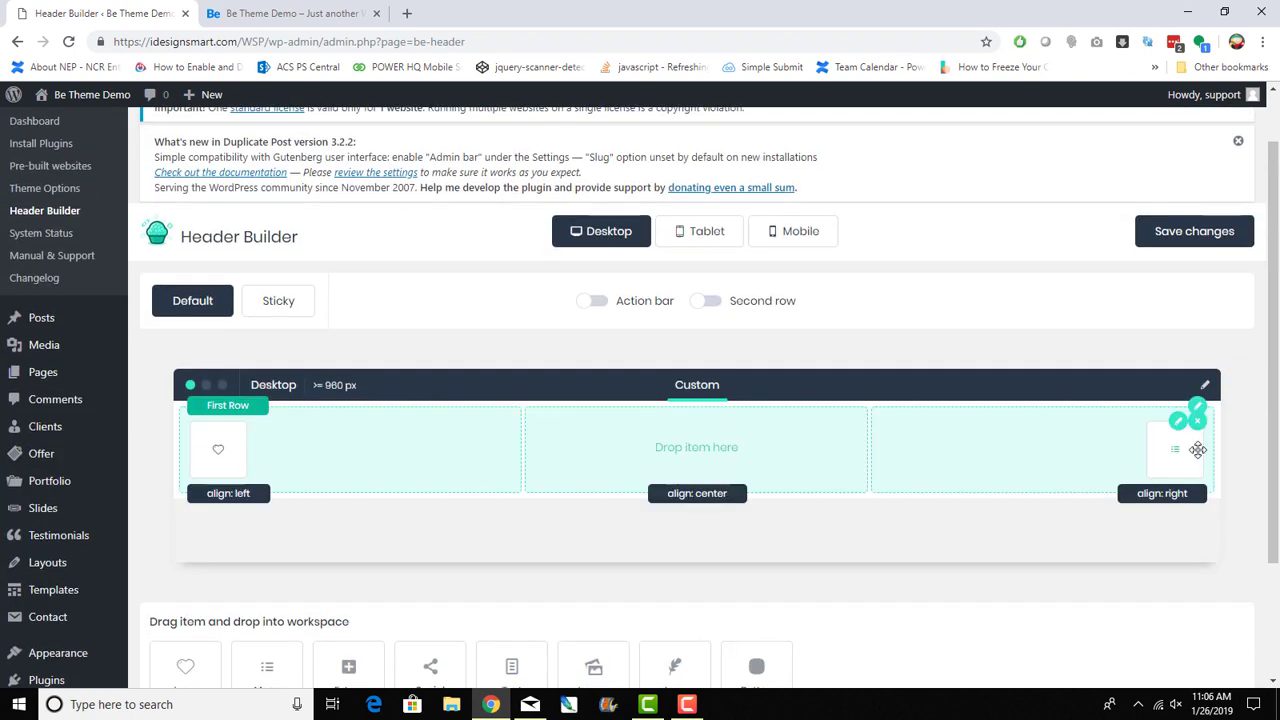
Step: Examine the Menu item's general settings, its available menus, and the menu and submenu color styles
left_click(1178, 438)
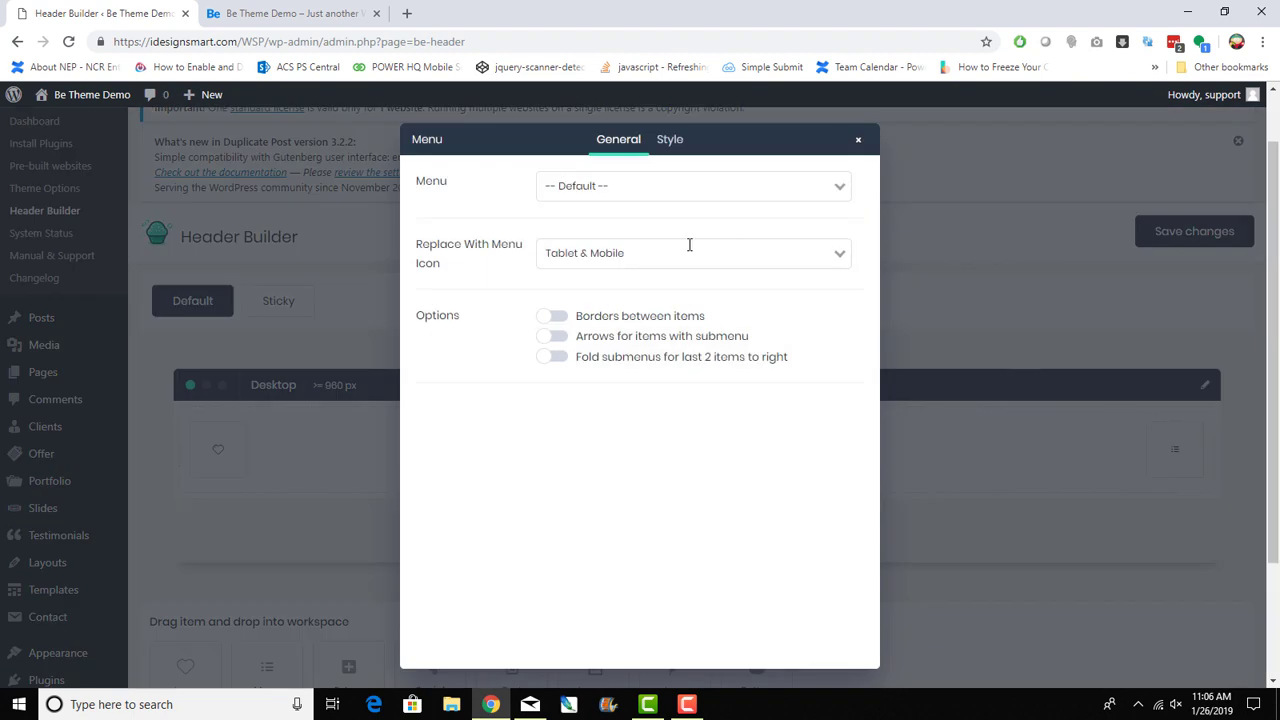
left_click(843, 199)
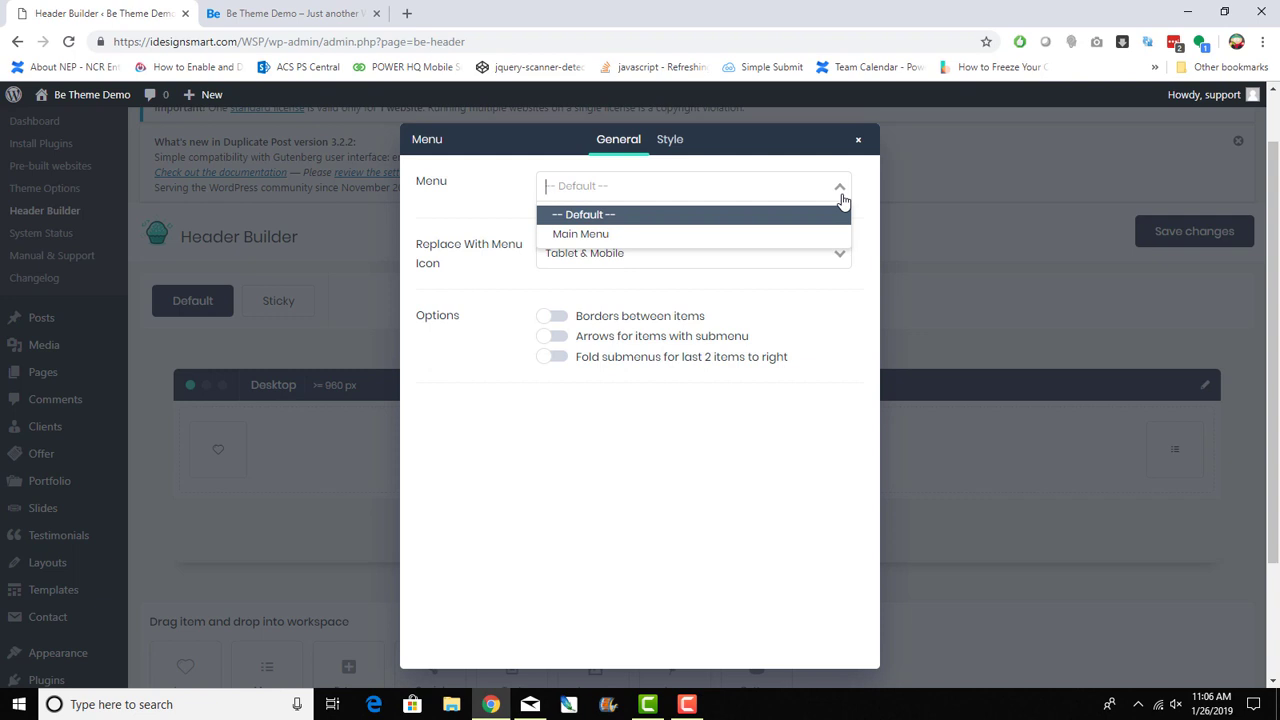
left_click(843, 199)
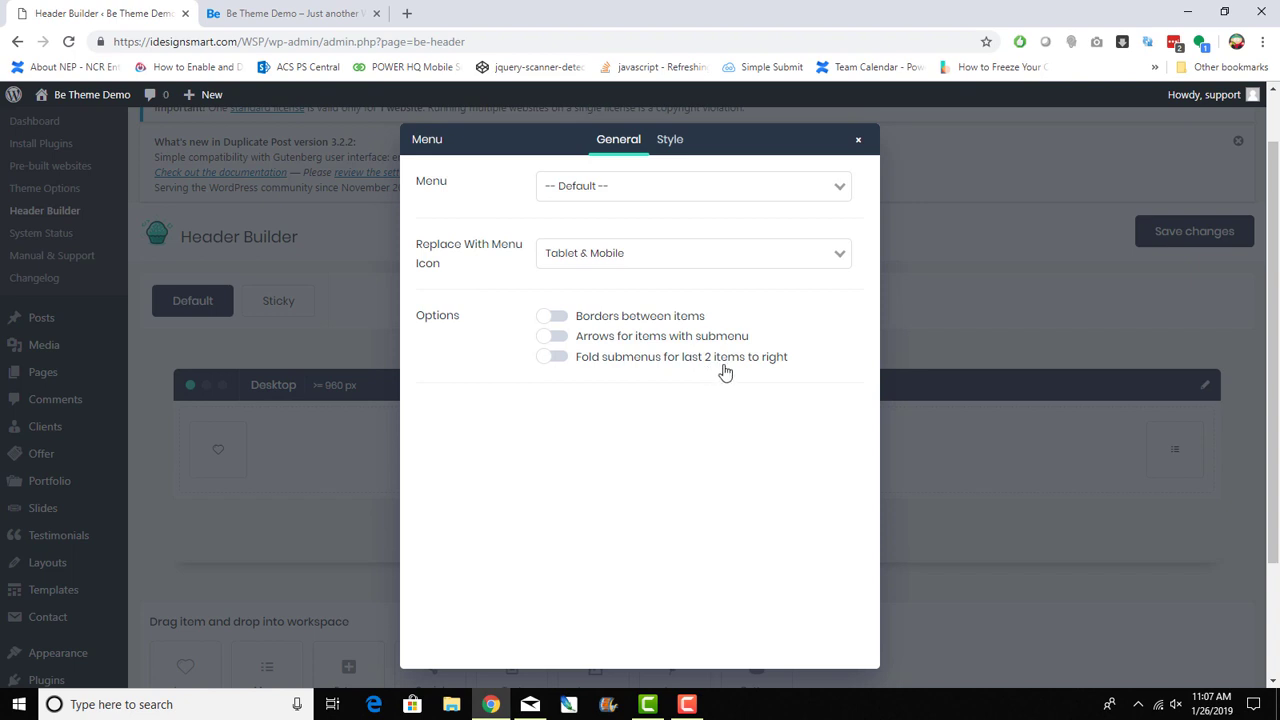
left_click(670, 140)
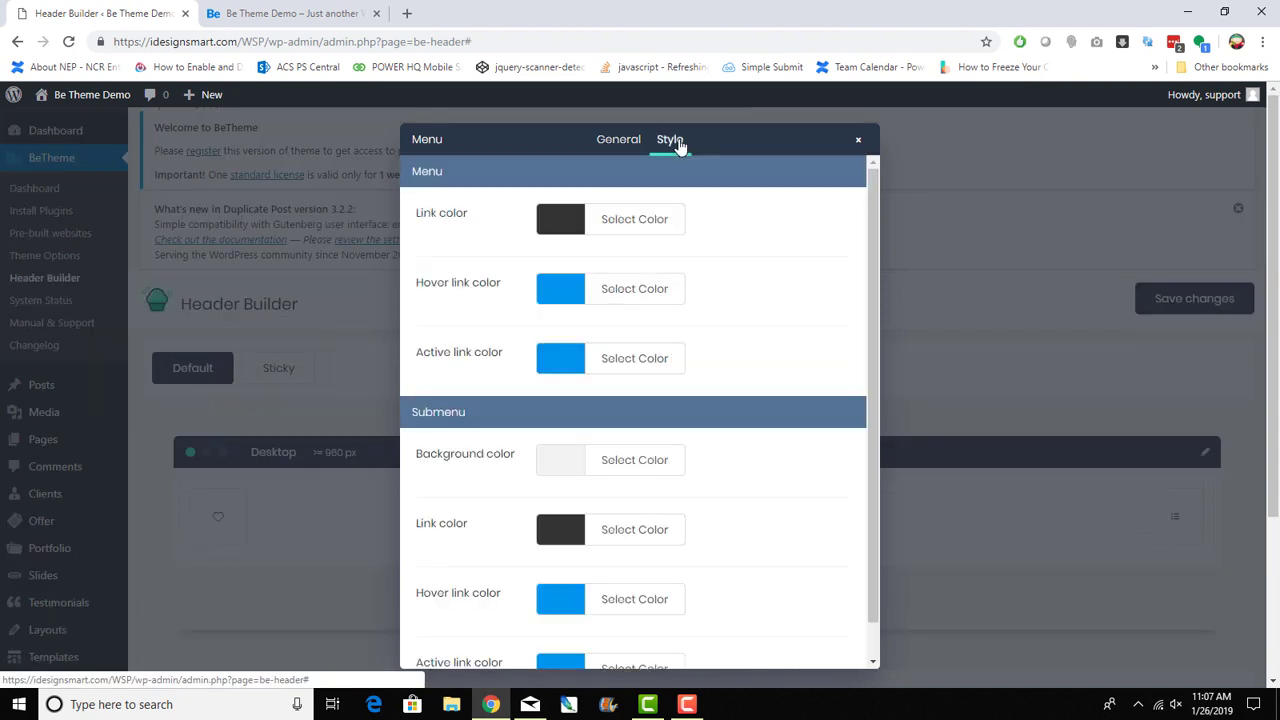
scroll(745, 344, "down", 3)
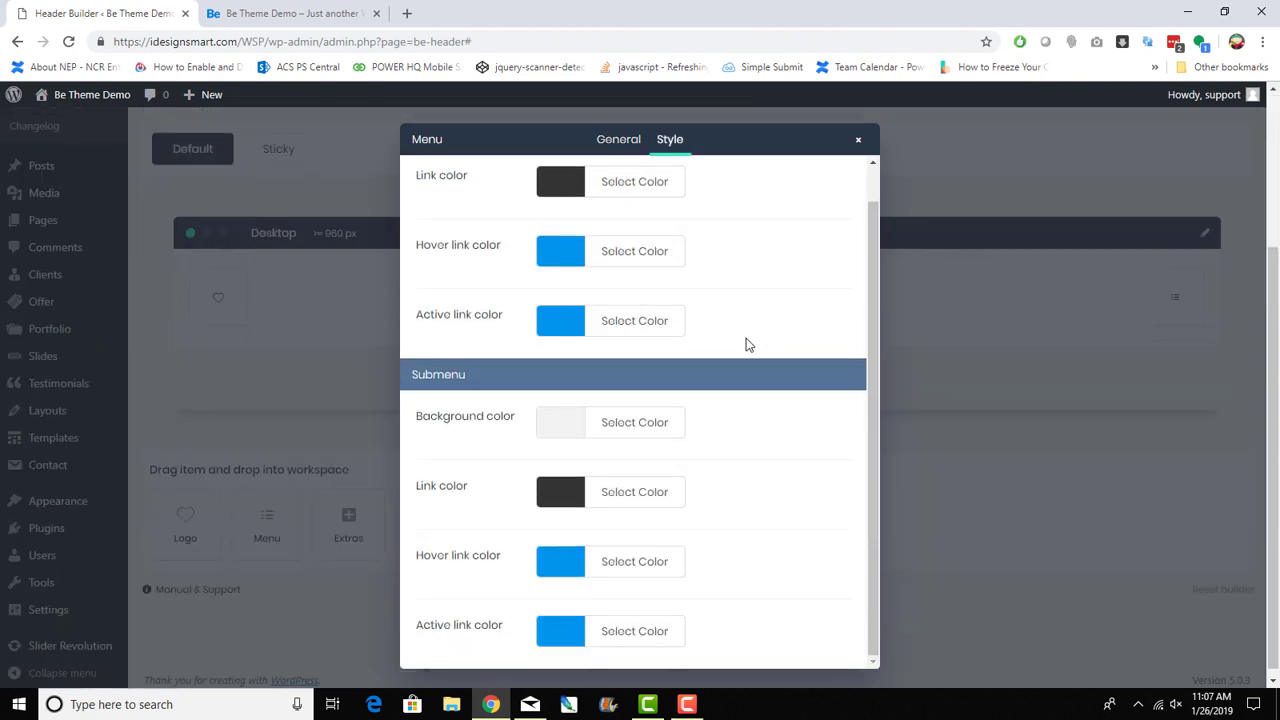
scroll(734, 394, "up", 1)
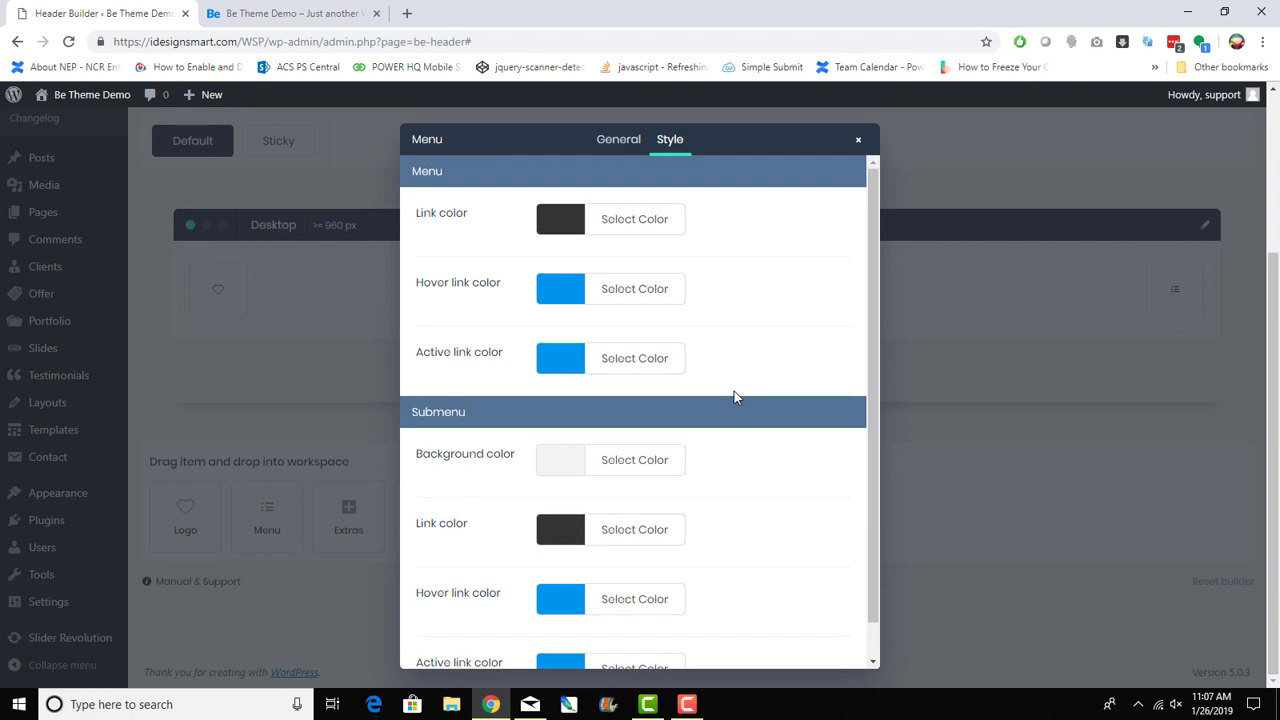
scroll(734, 397, "down", 1)
scroll(734, 394, "up", 1)
left_click(857, 141)
Step: Save the header with the Menu item and check the navigation on the reloaded home page
scroll(1101, 547, "up", 2)
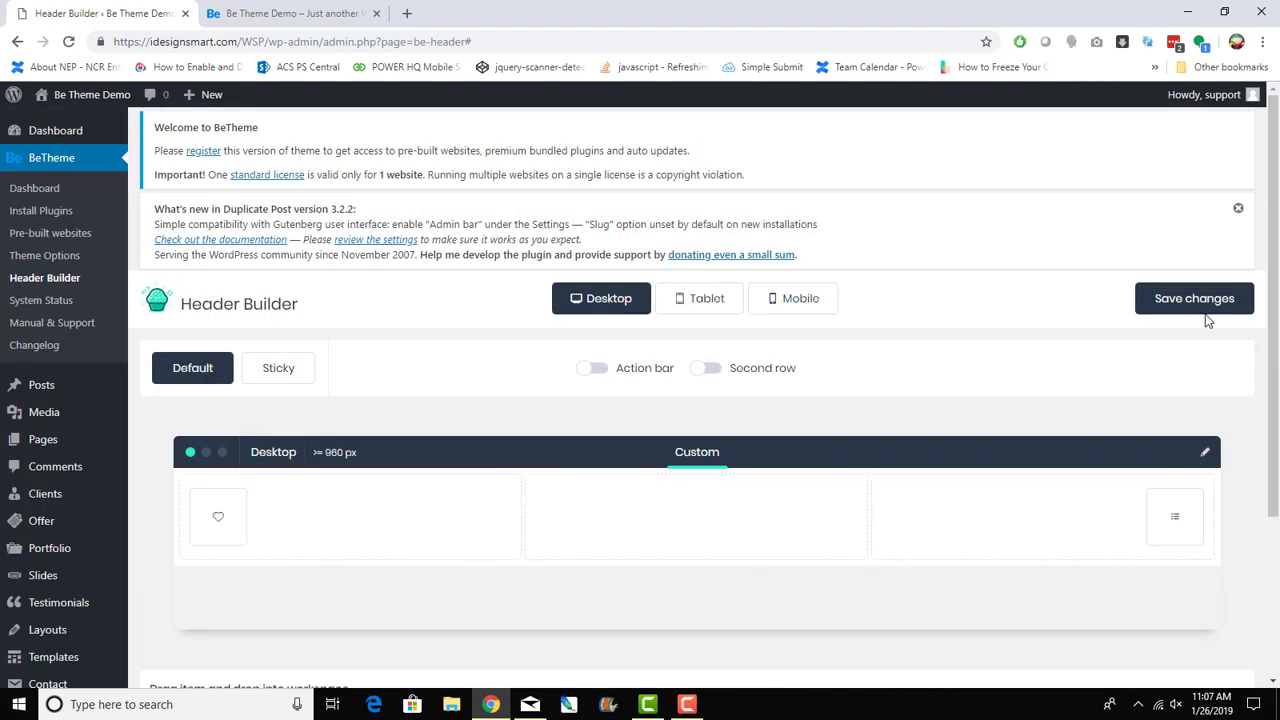
left_click(1200, 305)
left_click(250, 12)
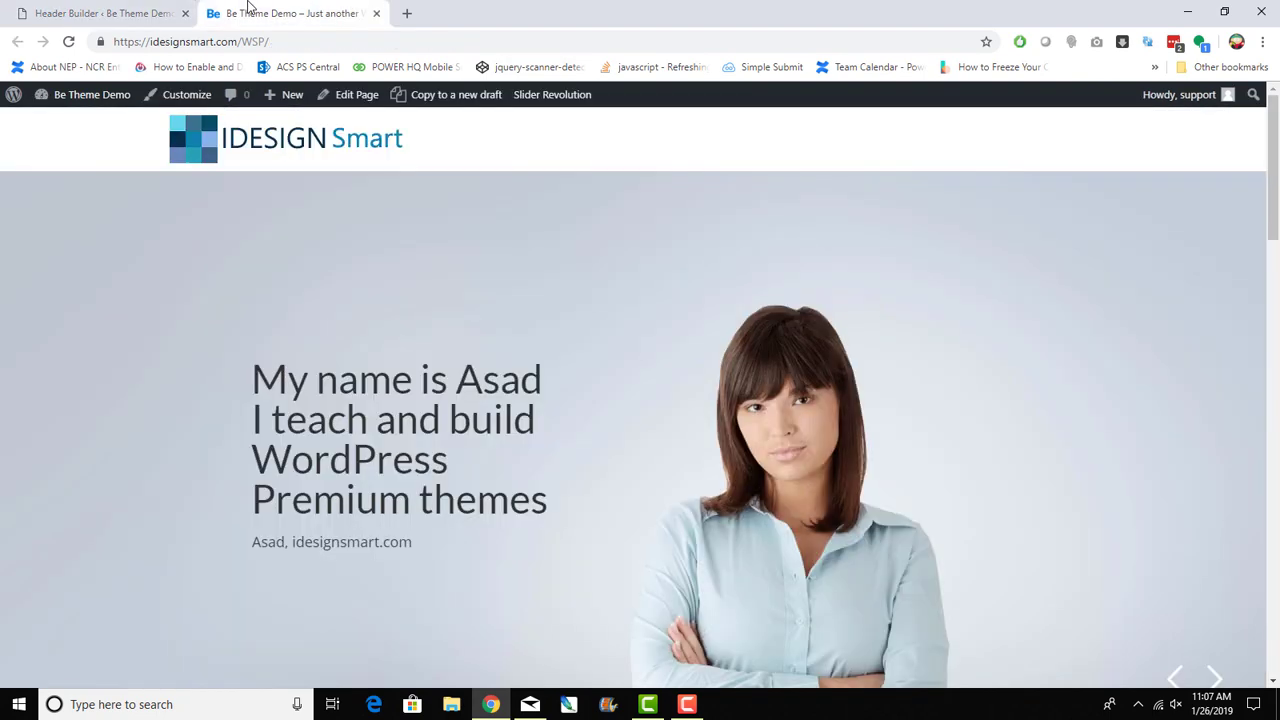
left_click(68, 41)
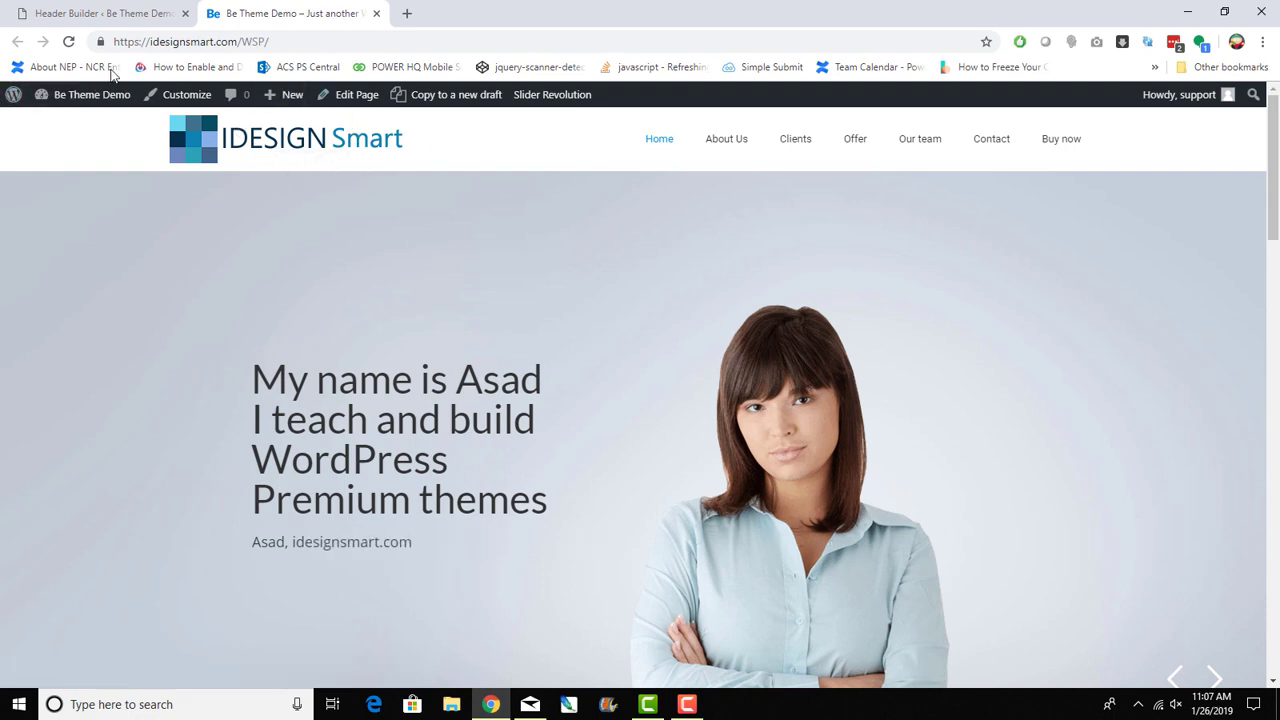
Step: Return to the Header Builder and turn on the Action bar for the default desktop header
left_click(95, 13)
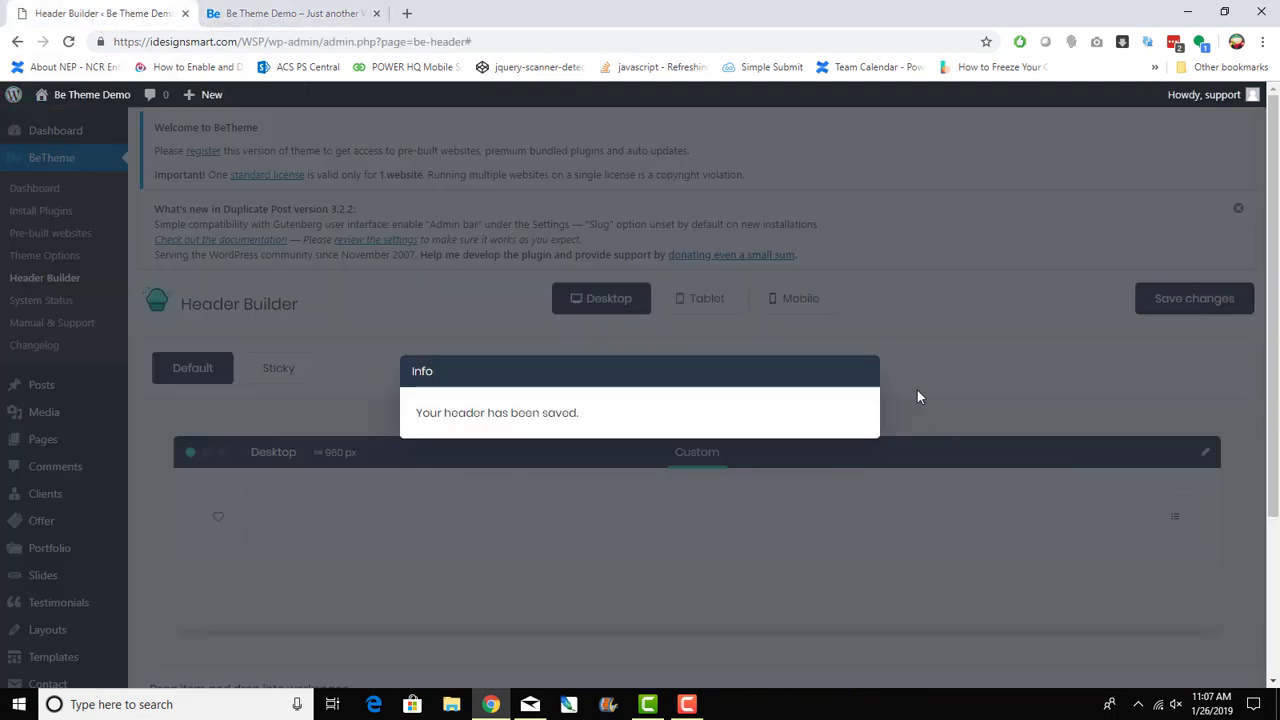
scroll(940, 462, "down", 2)
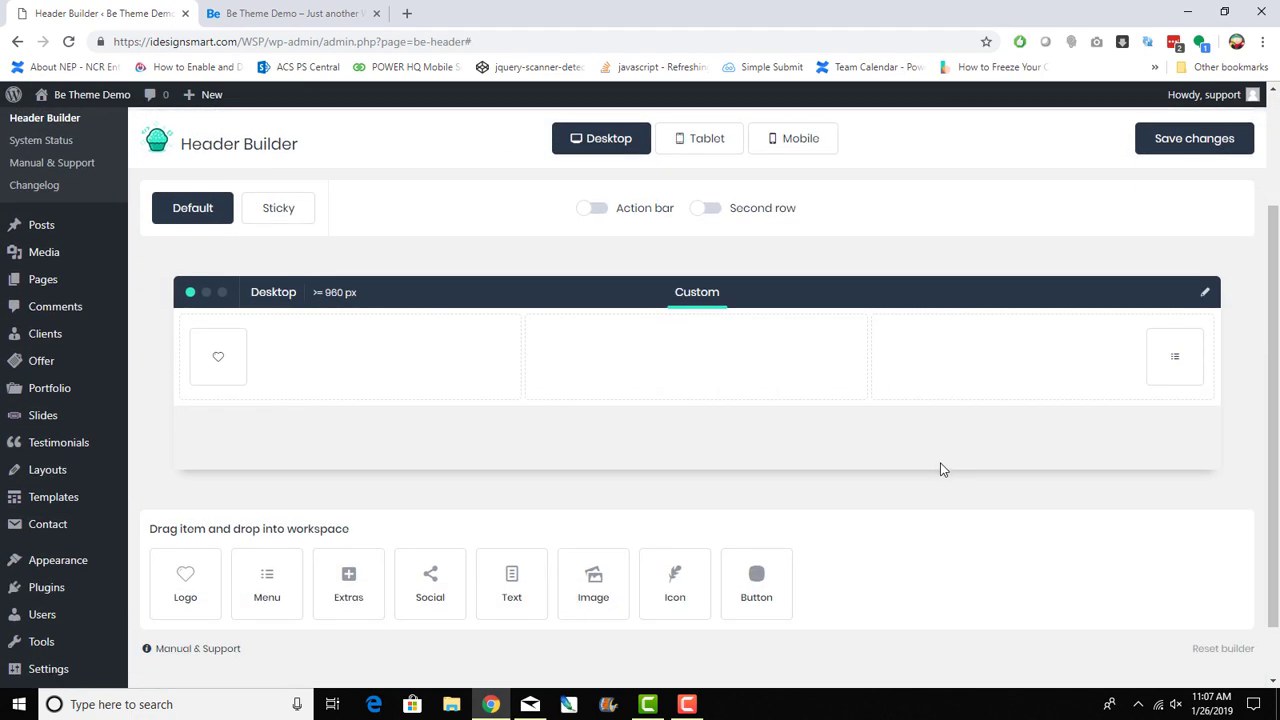
scroll(940, 469, "up", 1)
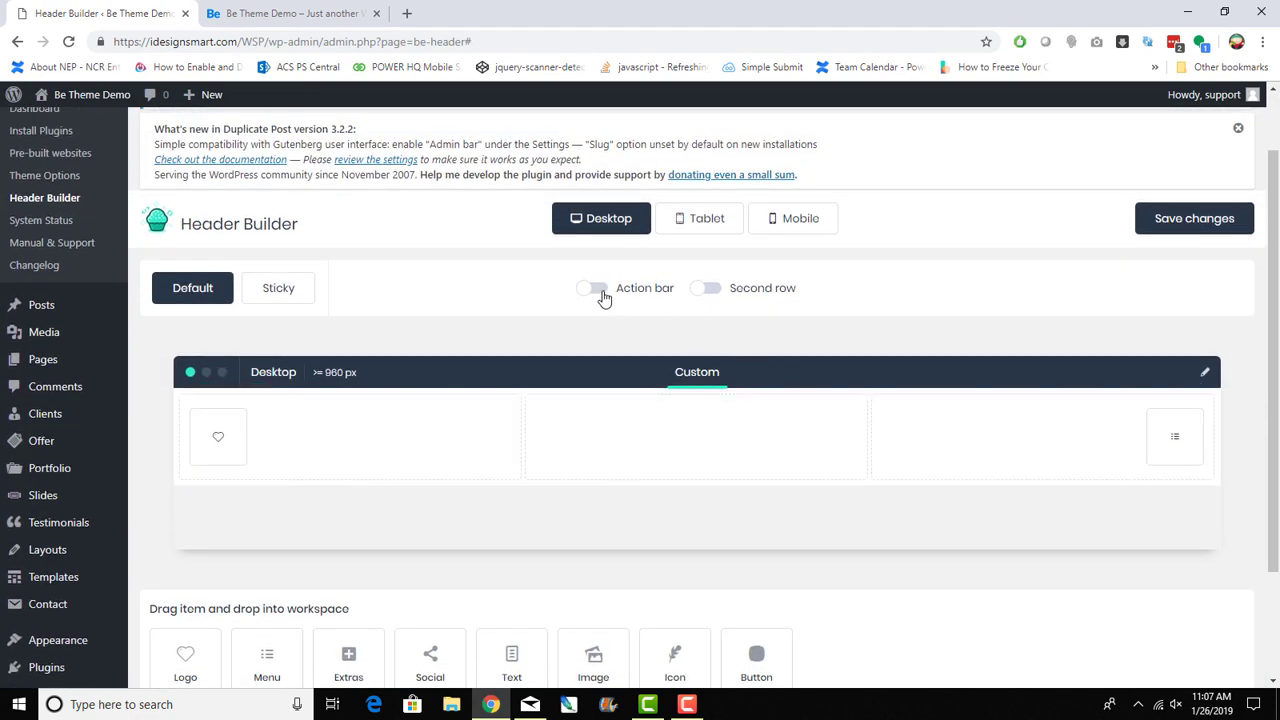
left_click(600, 292)
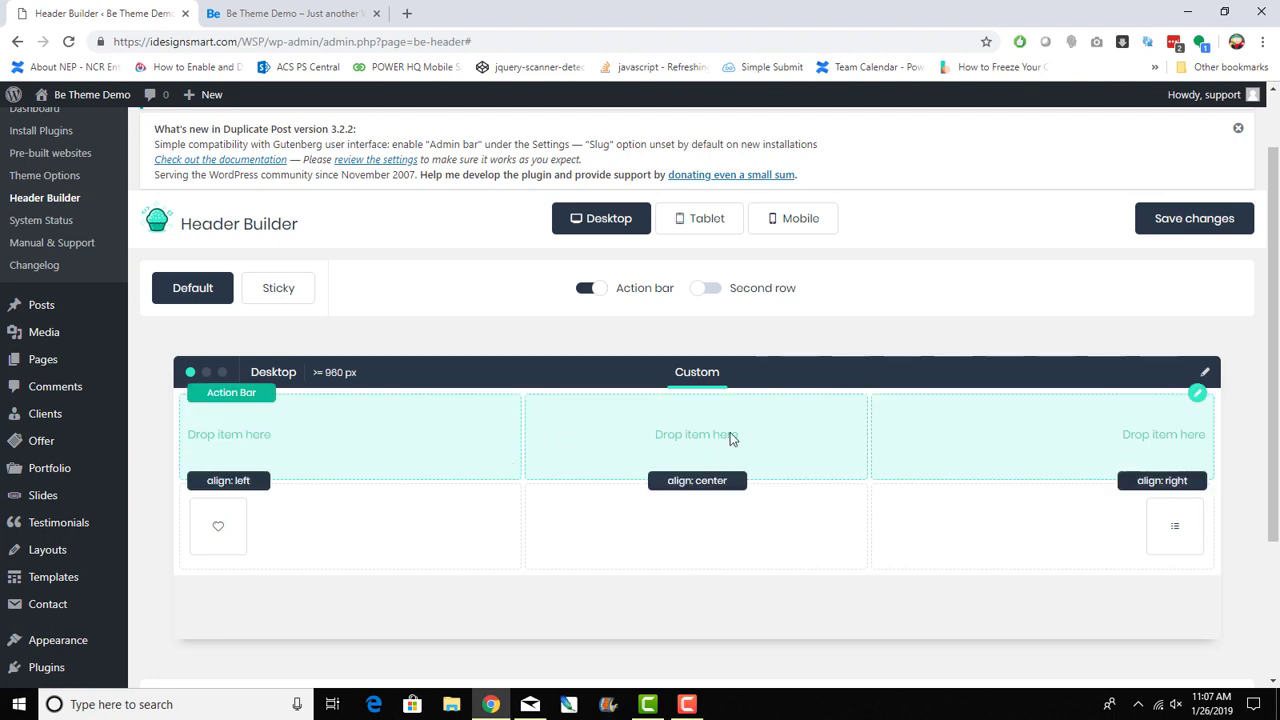
Step: Place a Social item in the Action bar's right-aligned area and a Text item in its left-aligned area
scroll(928, 463, "down", 2)
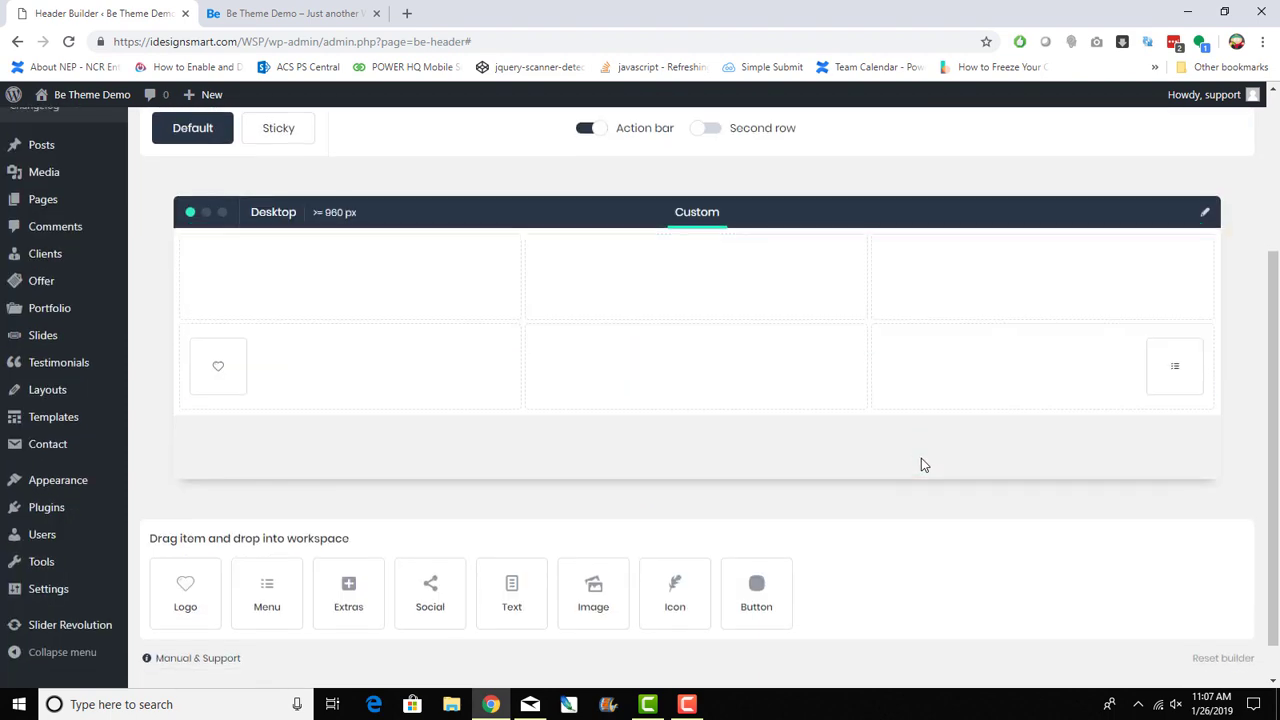
left_click_drag(432, 603, 953, 300)
left_click_drag(510, 595, 372, 282)
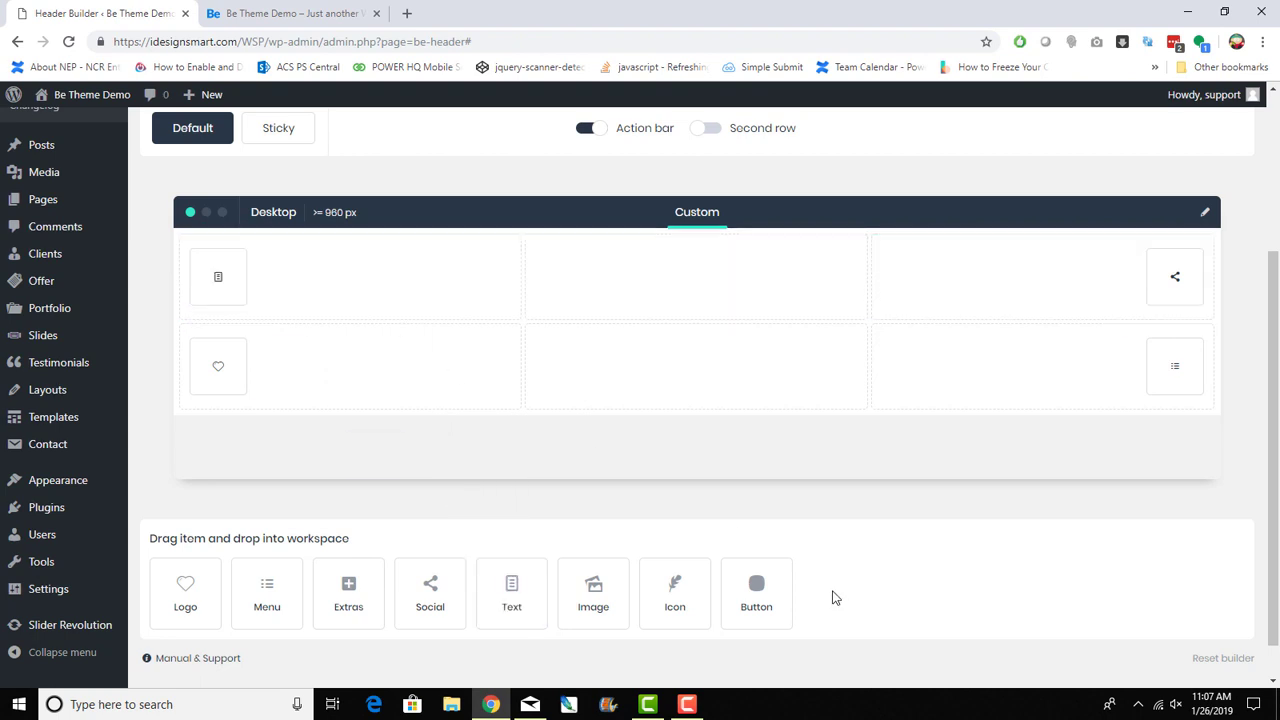
Step: Set the Action bar's Text item to read "Hi call me at" followed by the contact phone number
left_click(221, 249)
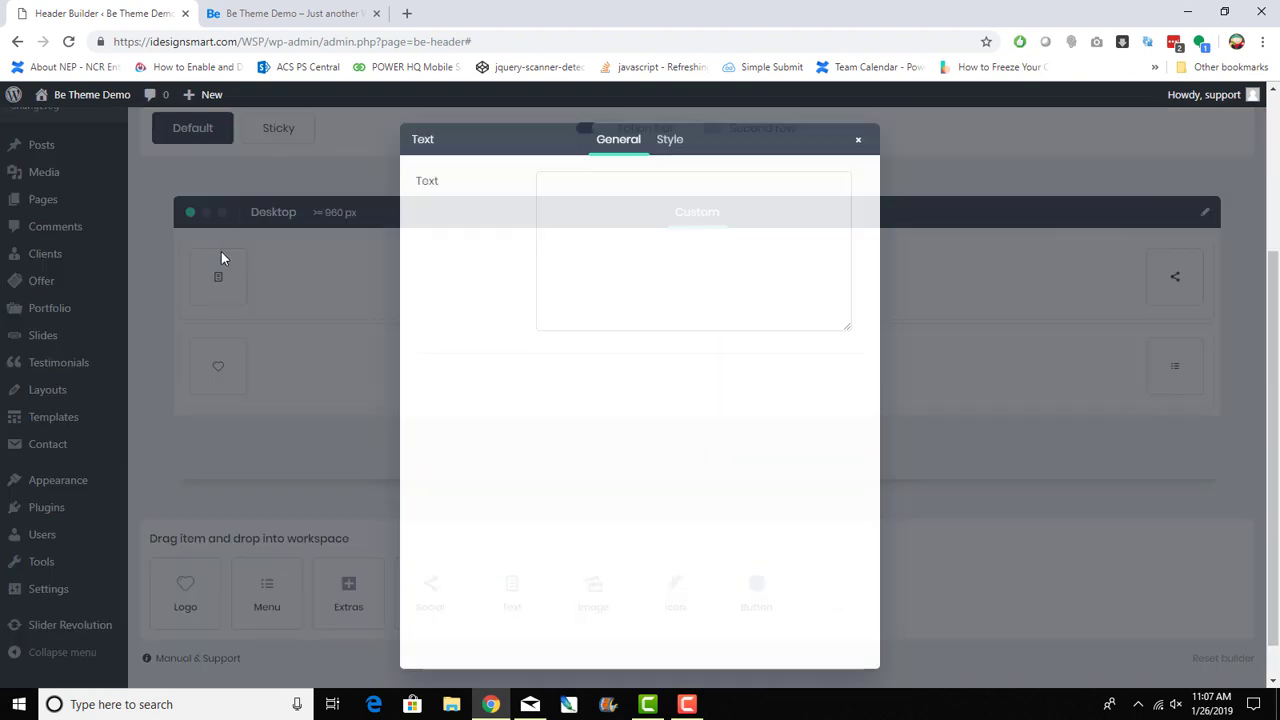
left_click(655, 208)
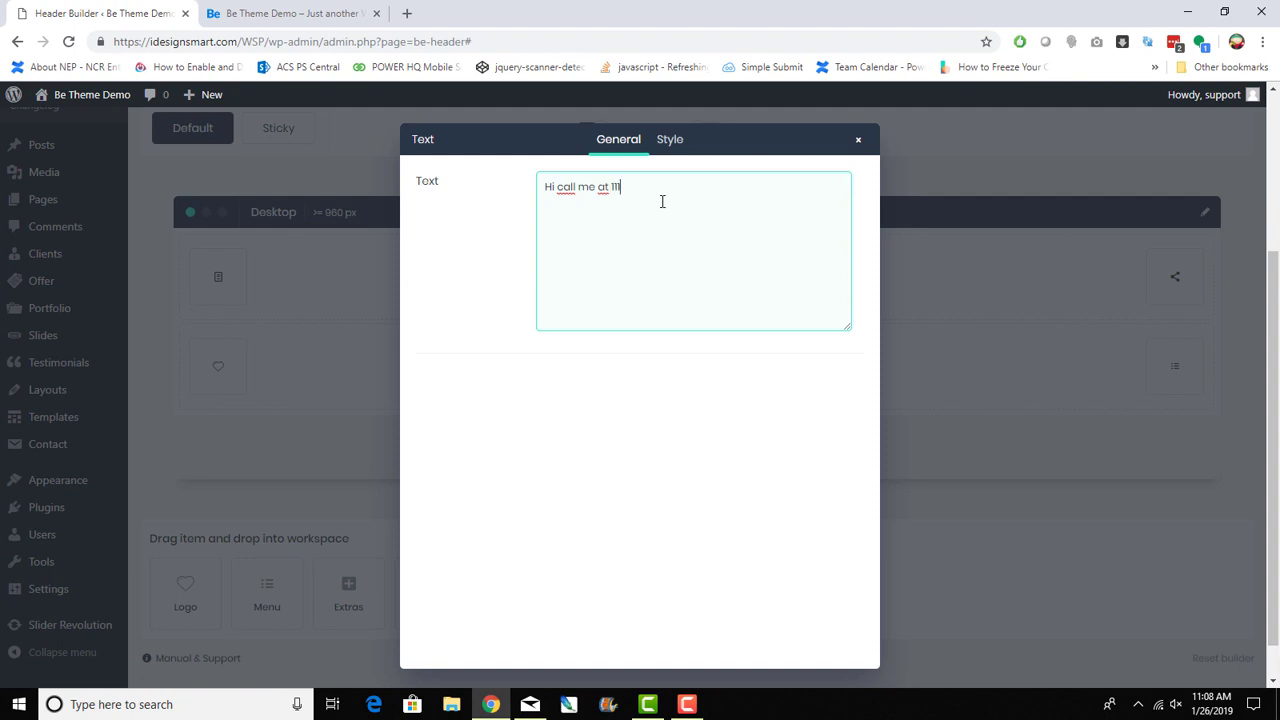
left_click(850, 142)
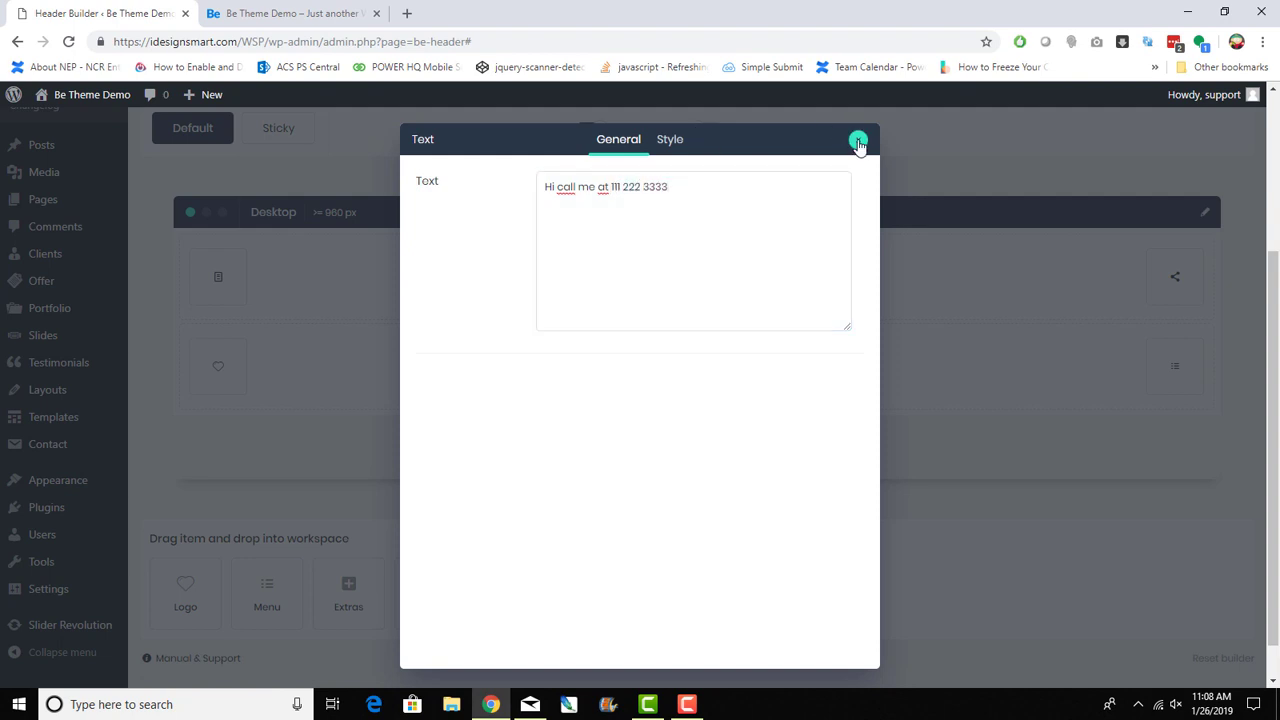
Step: Change the Text item's text color to near-white in its style settings
left_click(673, 142)
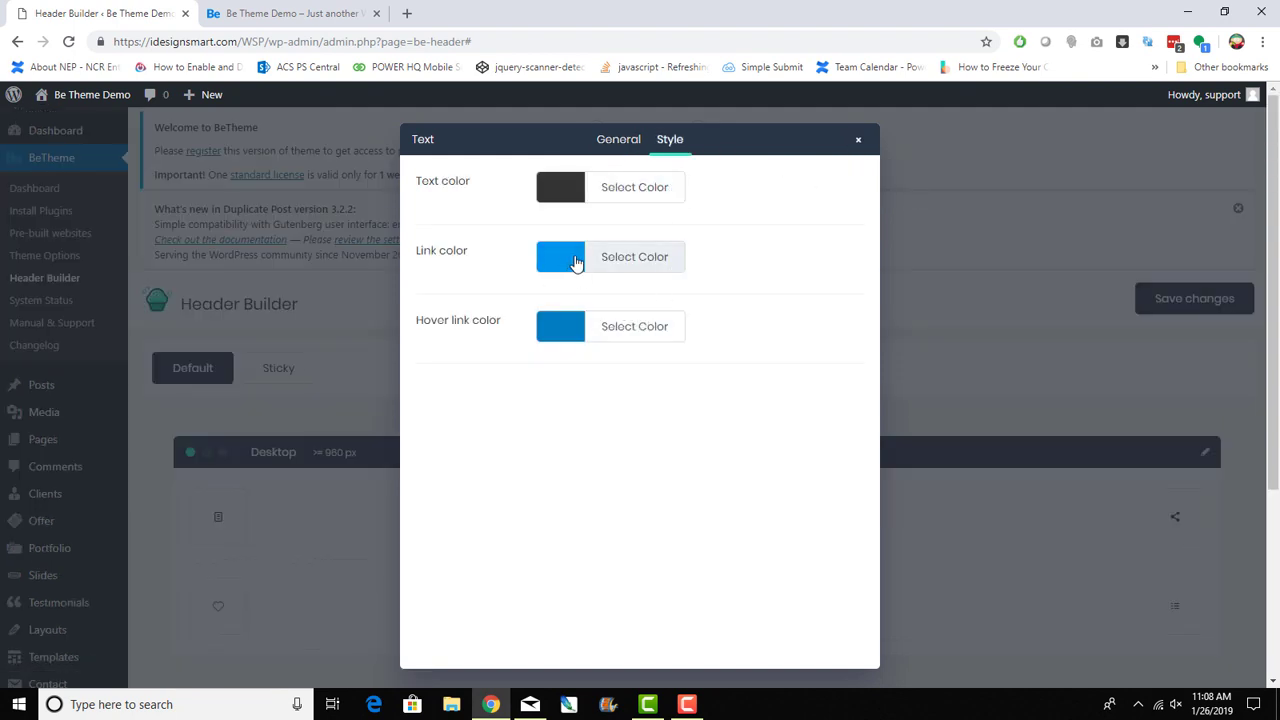
left_click(557, 200)
left_click(555, 241)
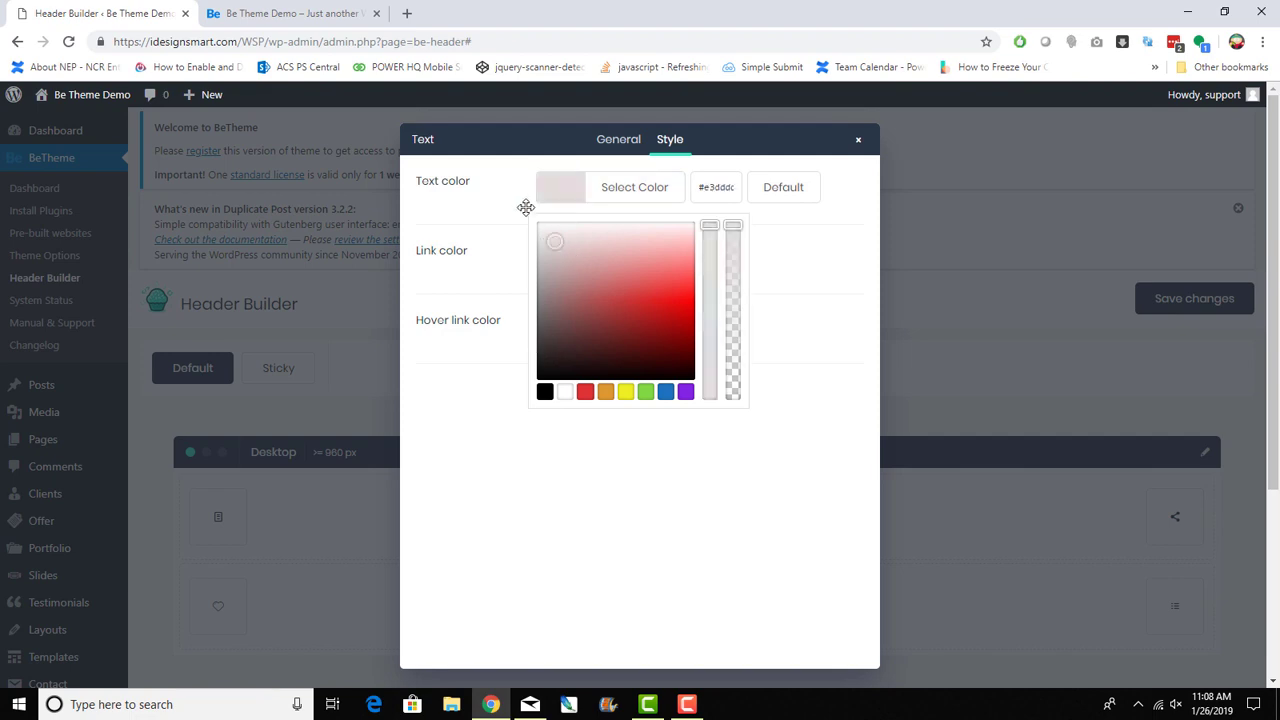
left_click(808, 315)
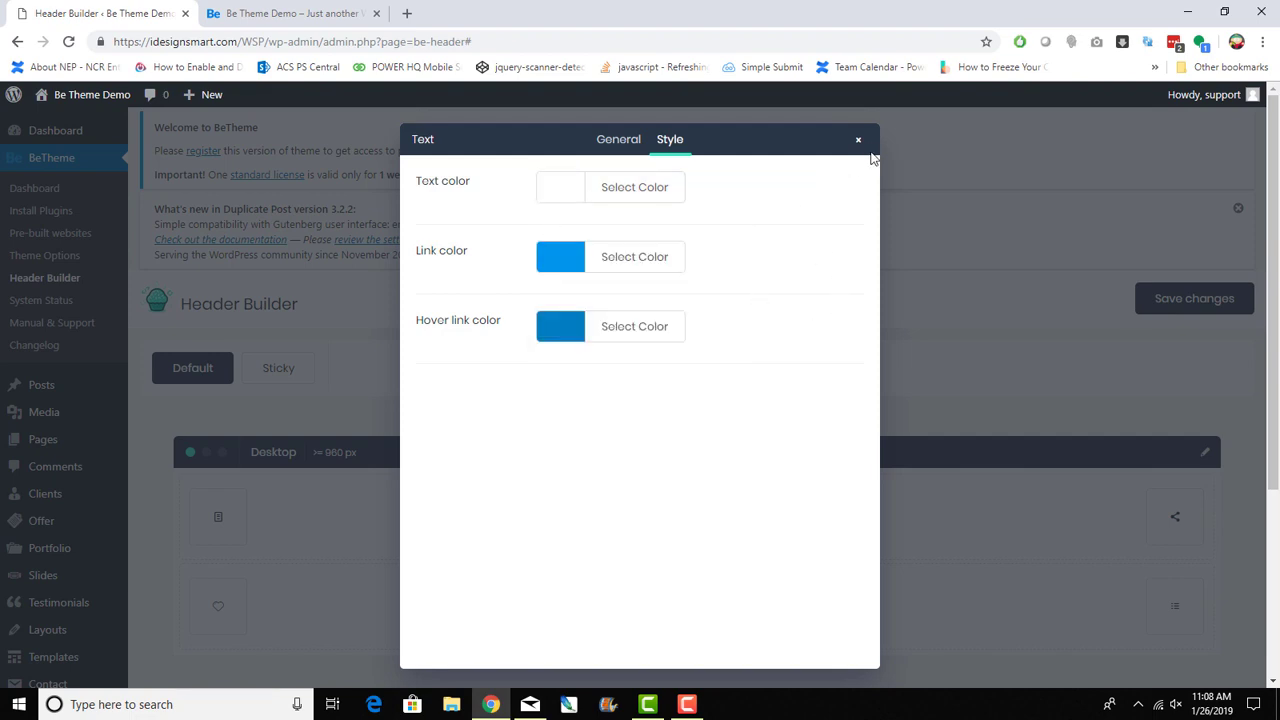
left_click(857, 140)
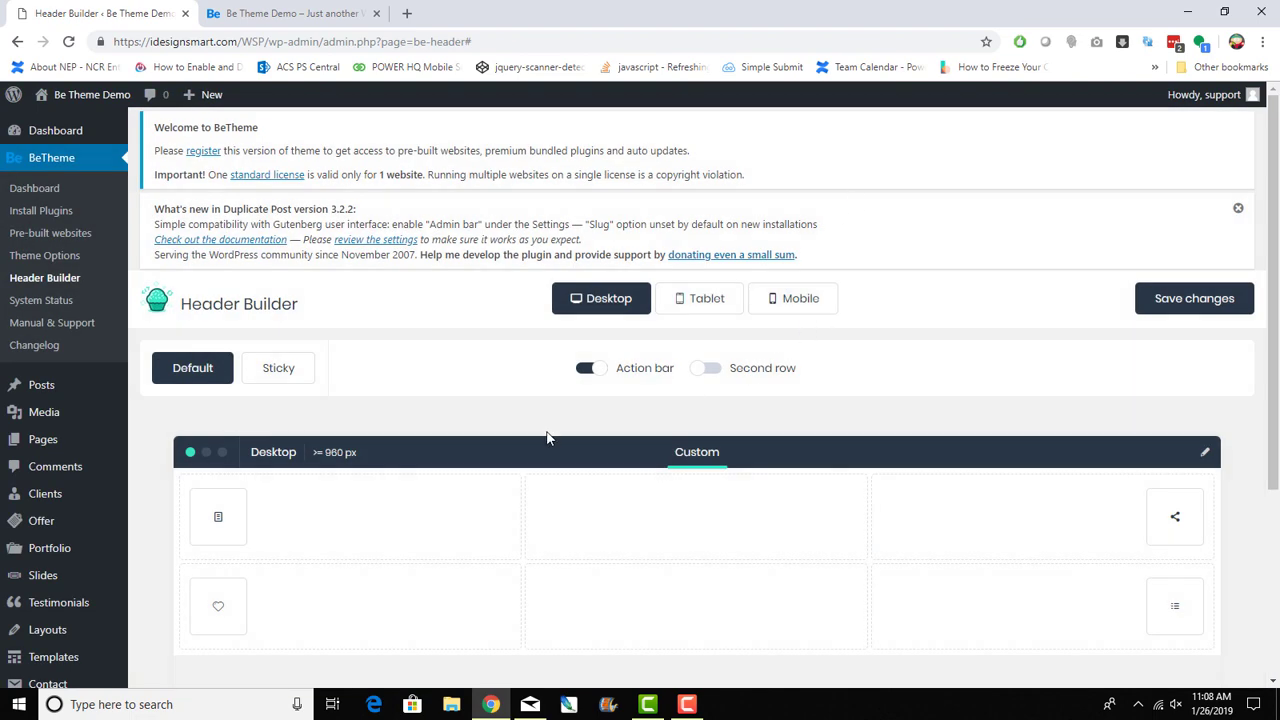
Step: Save the header with the Text item and check the Action bar's contact text on the reloaded home page
scroll(548, 437, "down", 2)
mouse_move(1177, 335)
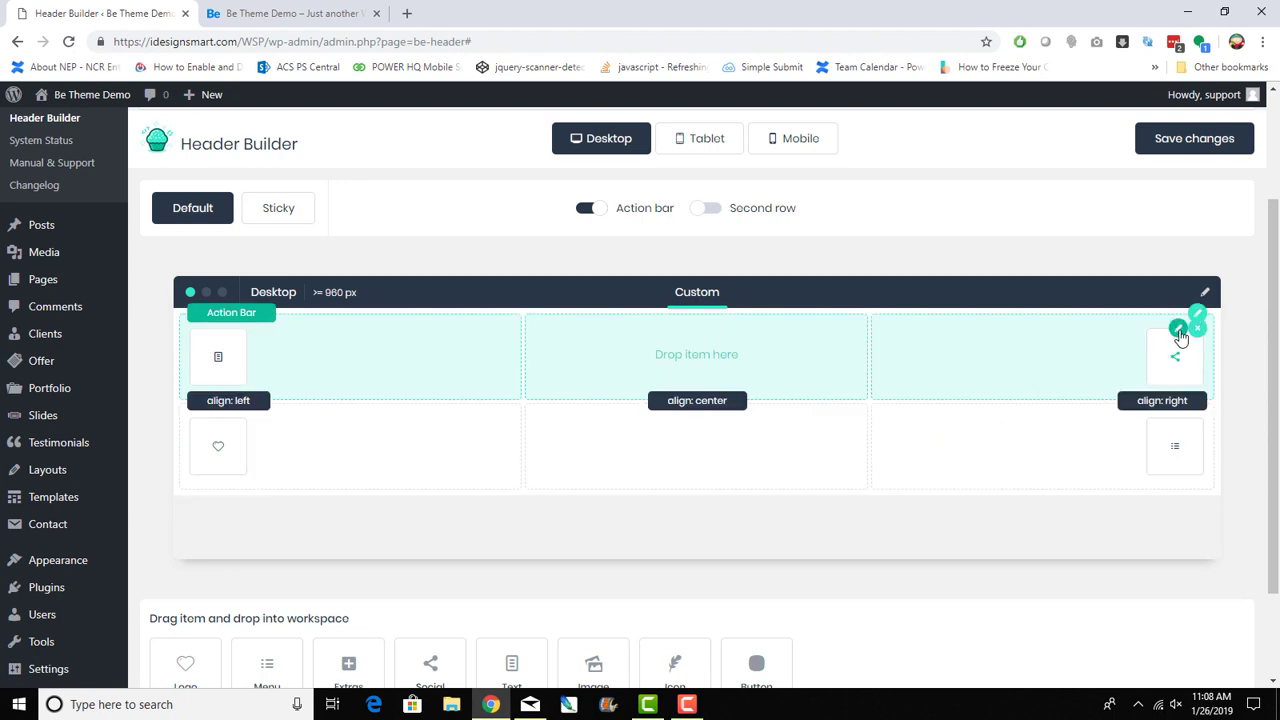
left_click(1160, 138)
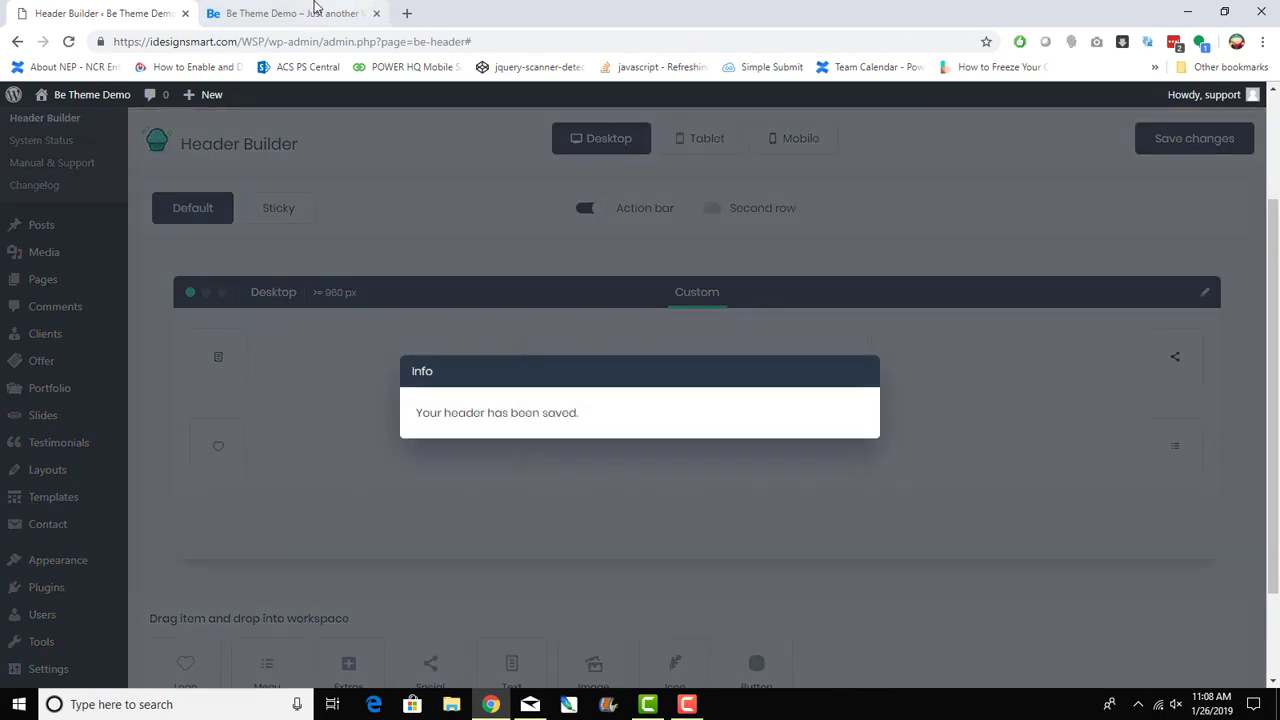
left_click(285, 13)
left_click(68, 42)
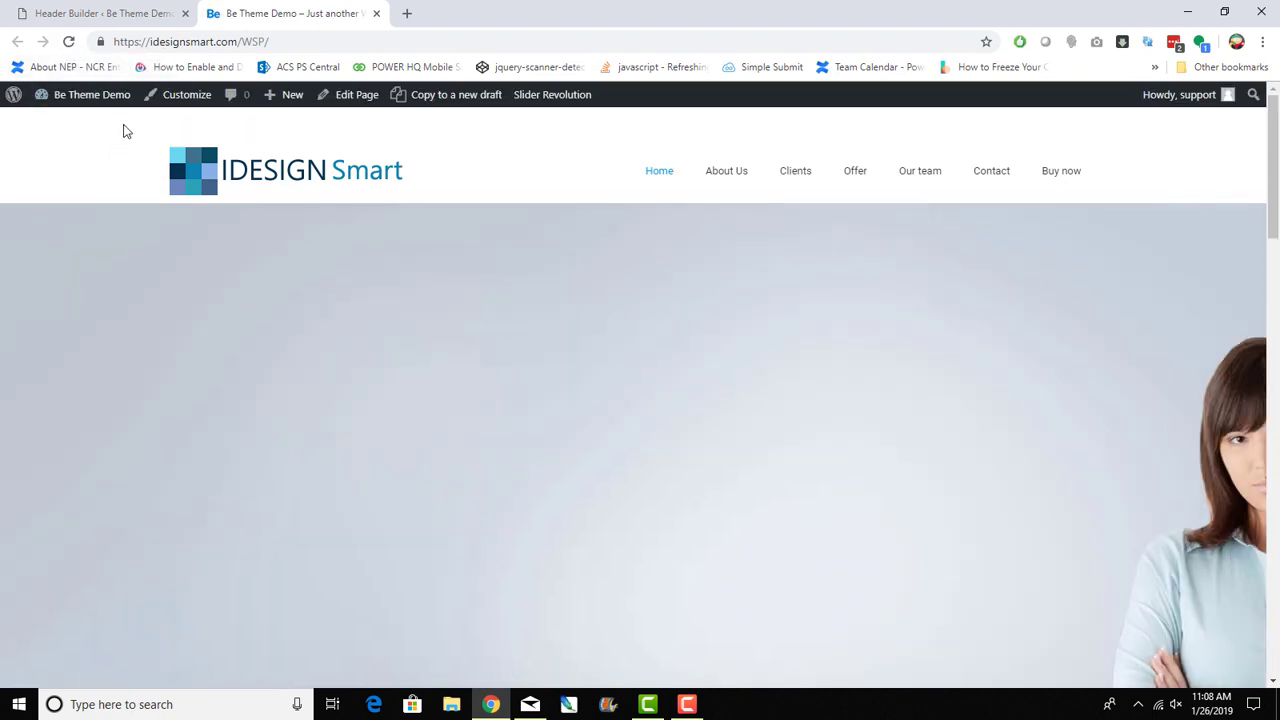
left_click_drag(296, 122, 100, 120)
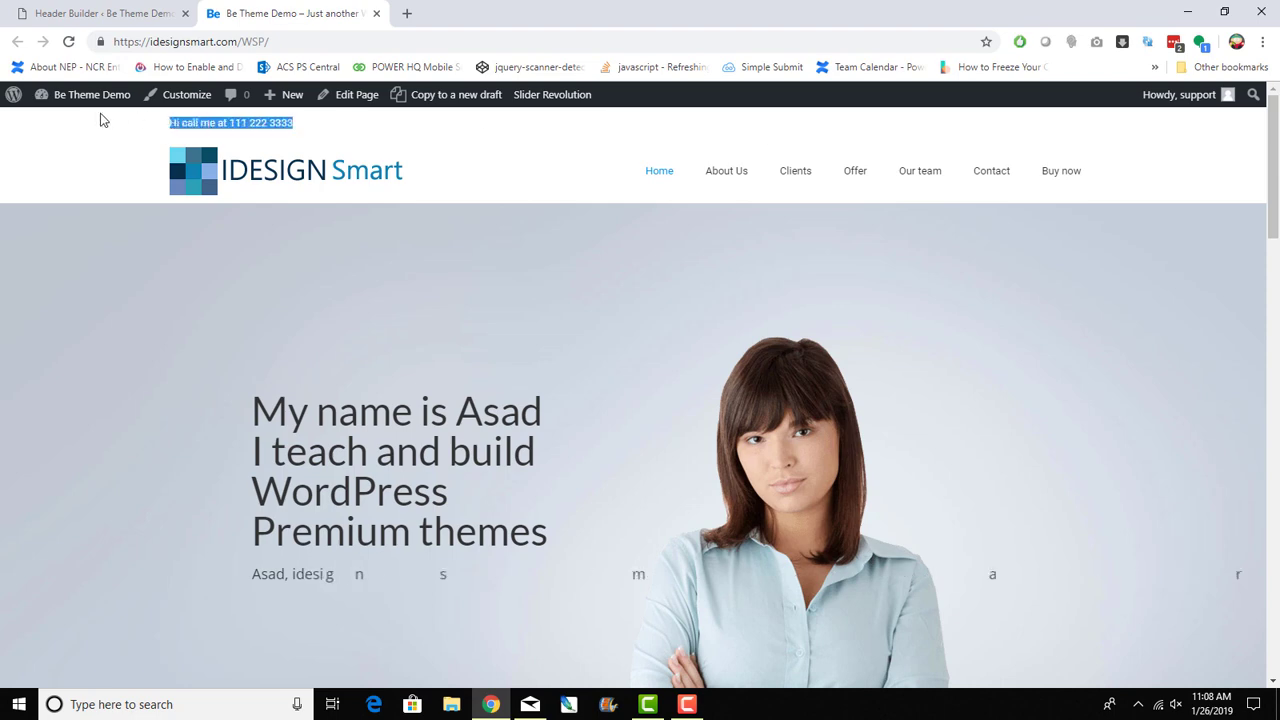
left_click(251, 120)
left_click_drag(296, 122, 155, 124)
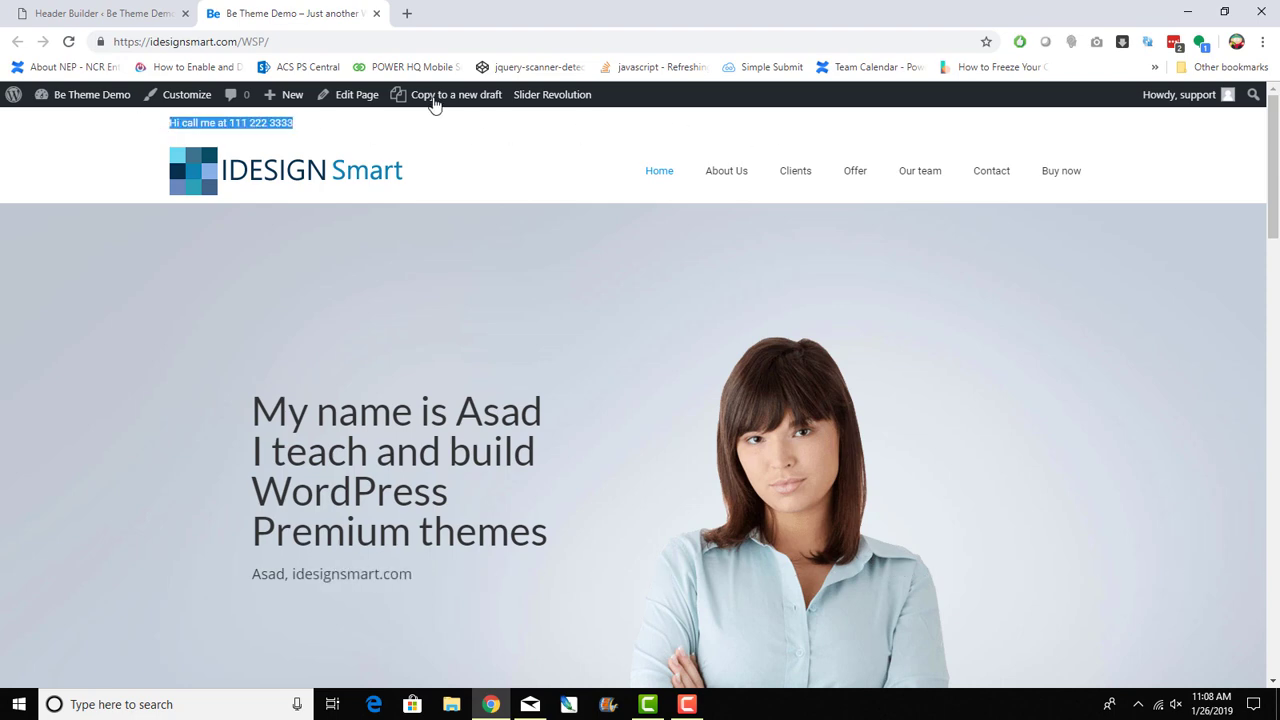
Step: Return to the Header Builder and give the Action bar a fully opaque near-black background color
left_click(34, 12)
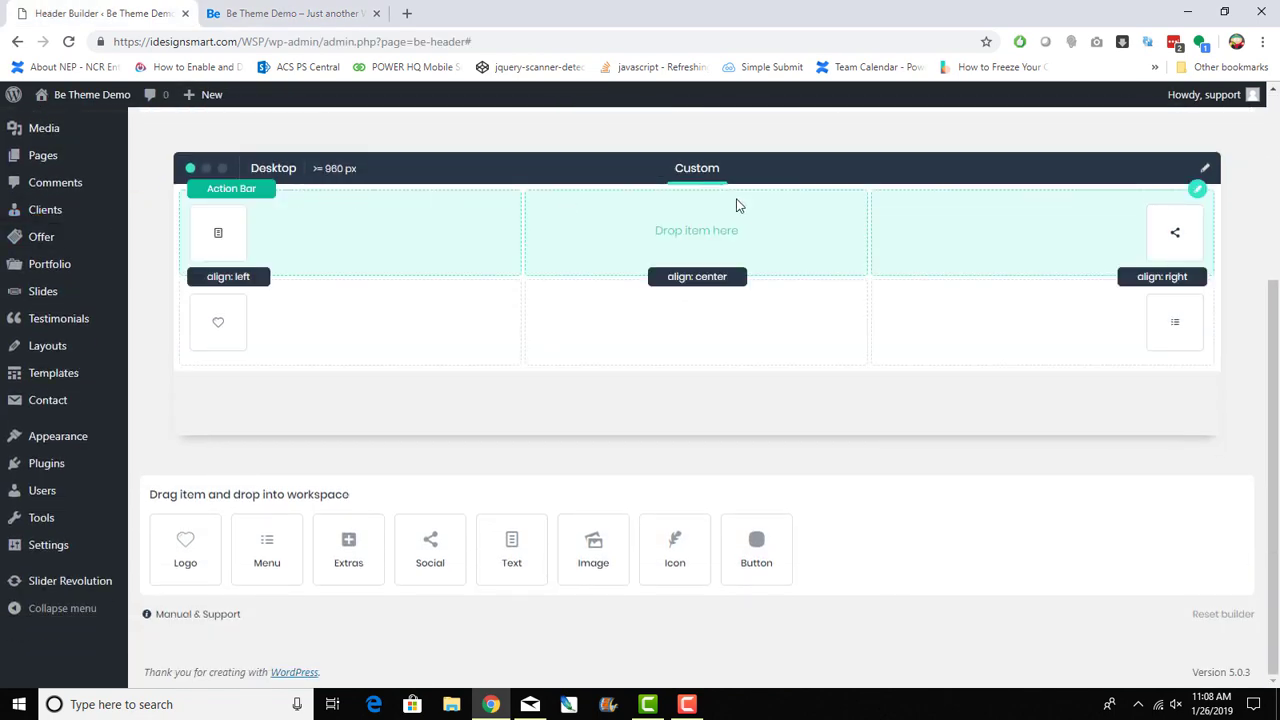
left_click(1197, 189)
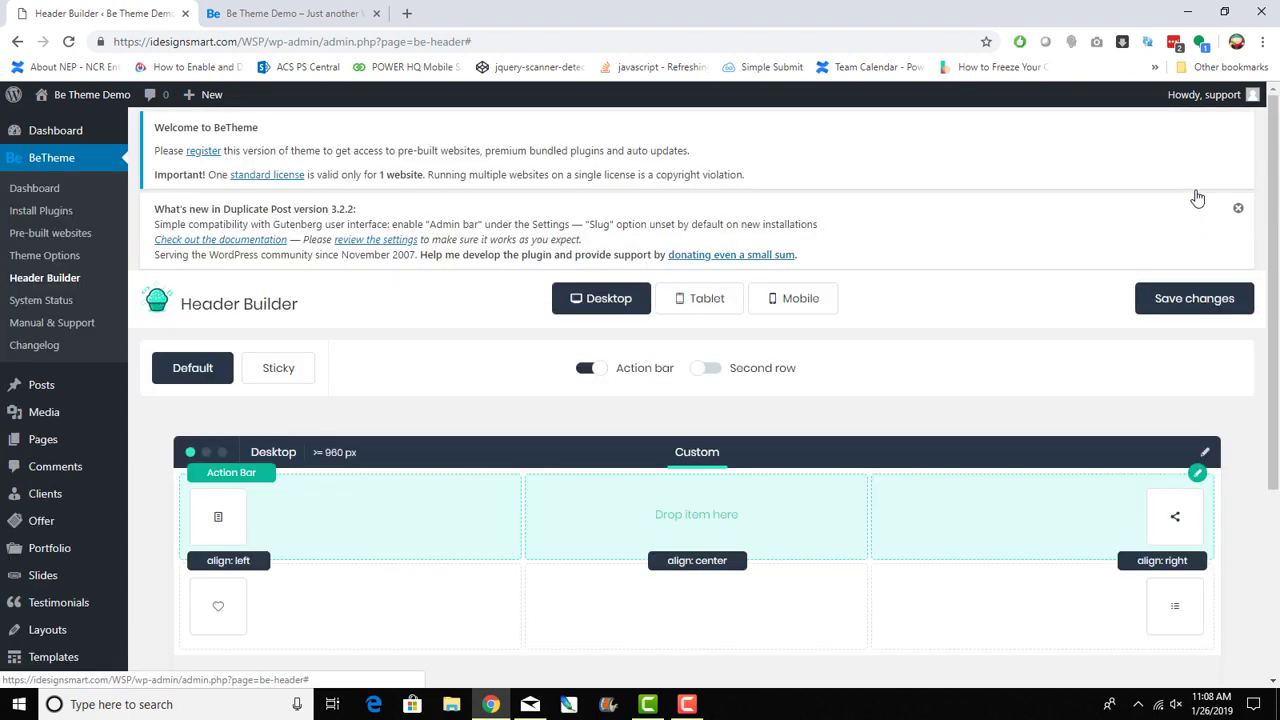
left_click(563, 253)
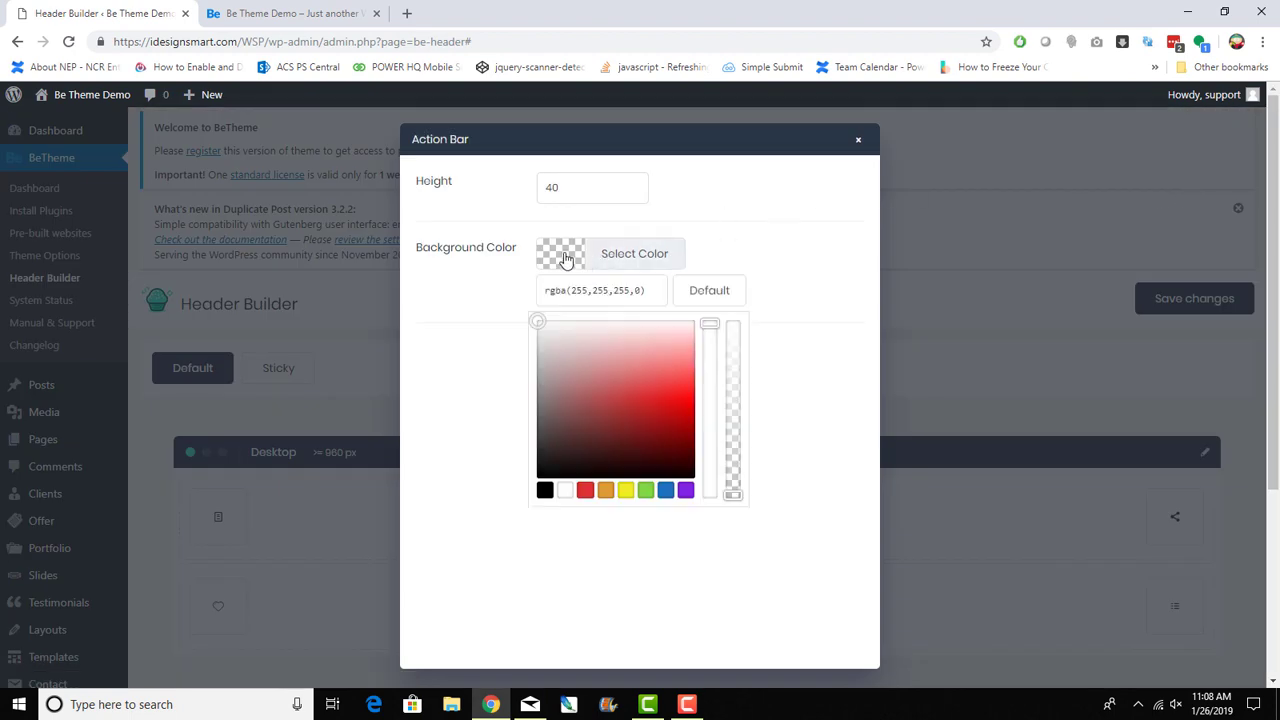
left_click_drag(540, 480, 534, 486)
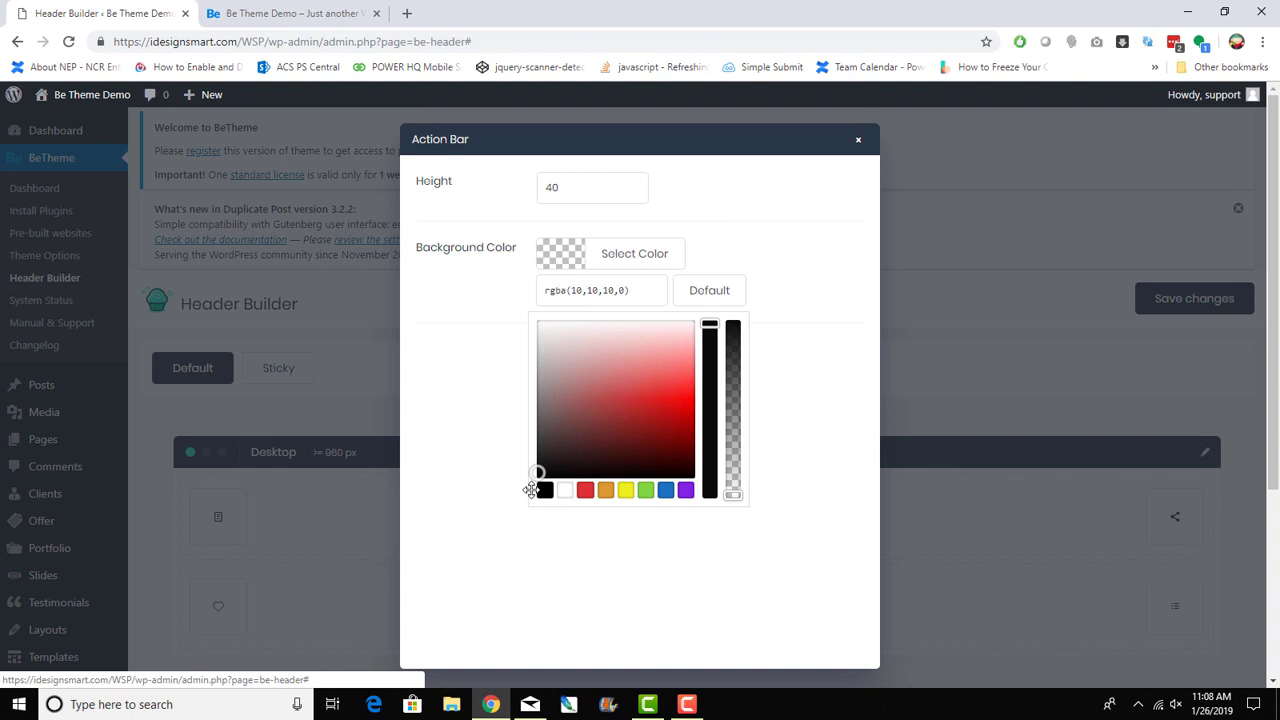
left_click(492, 522)
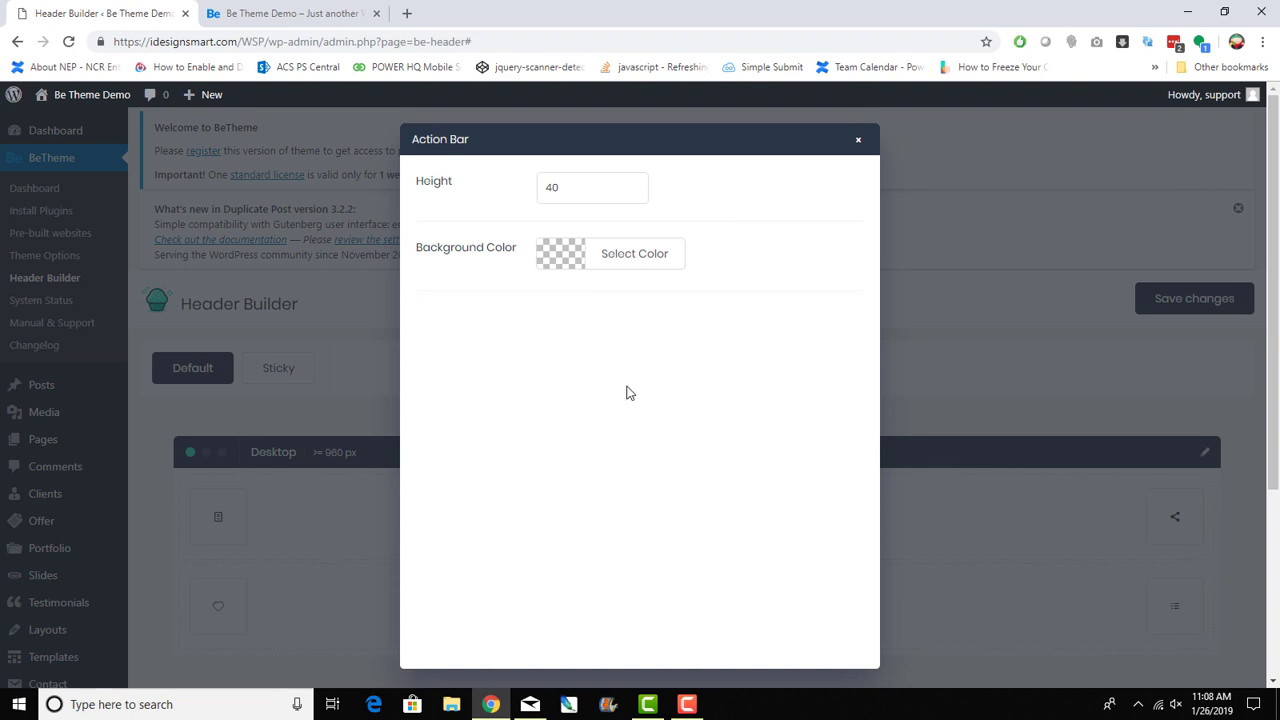
left_click(620, 253)
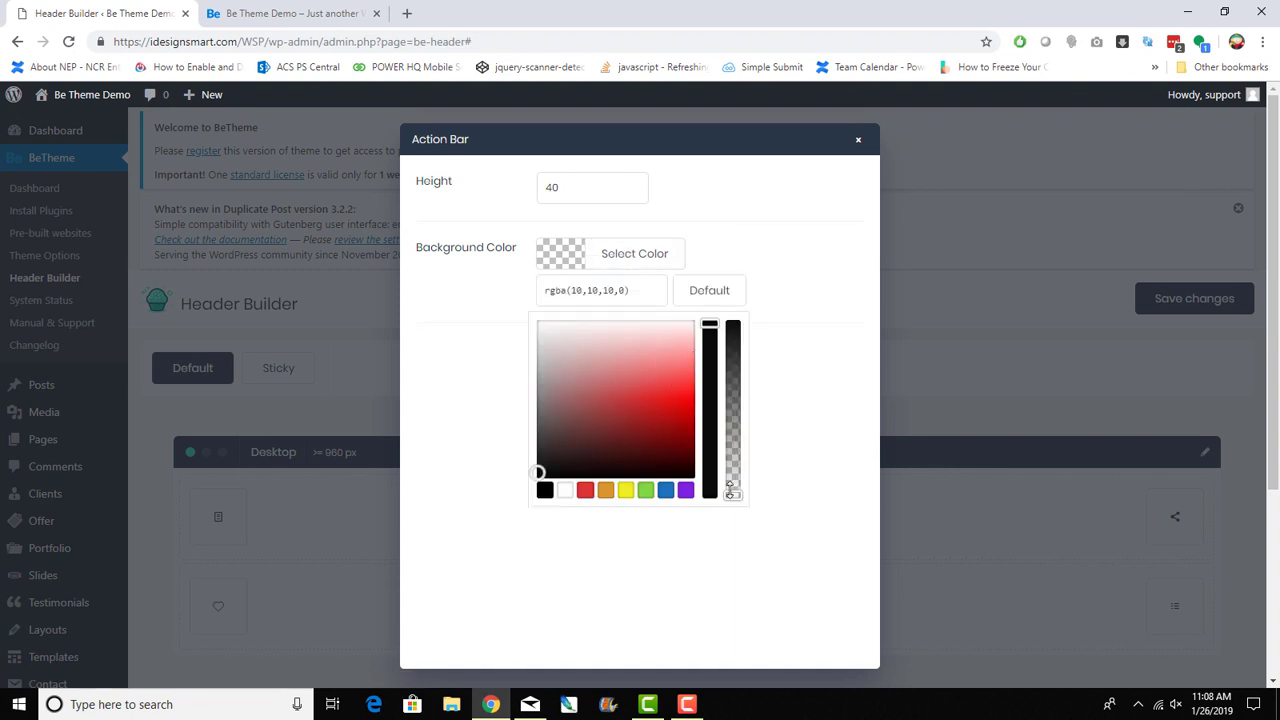
left_click_drag(730, 487, 751, 309)
left_click(754, 301)
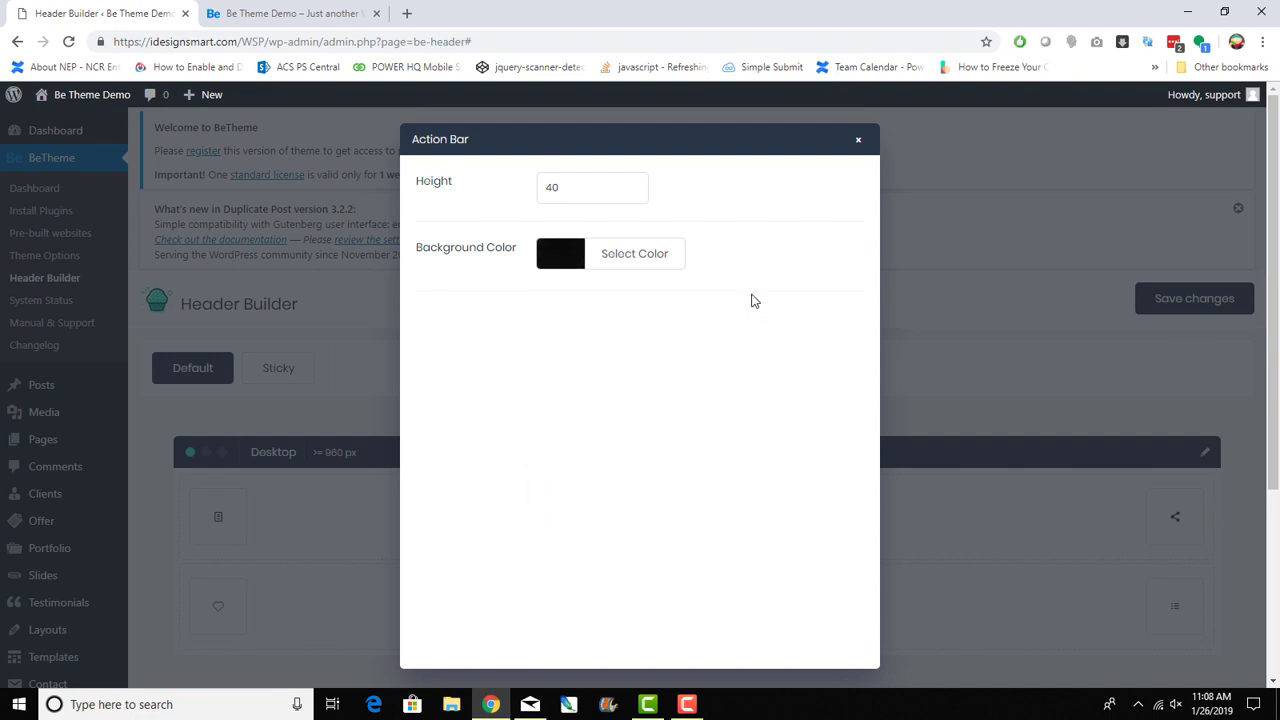
left_click(858, 141)
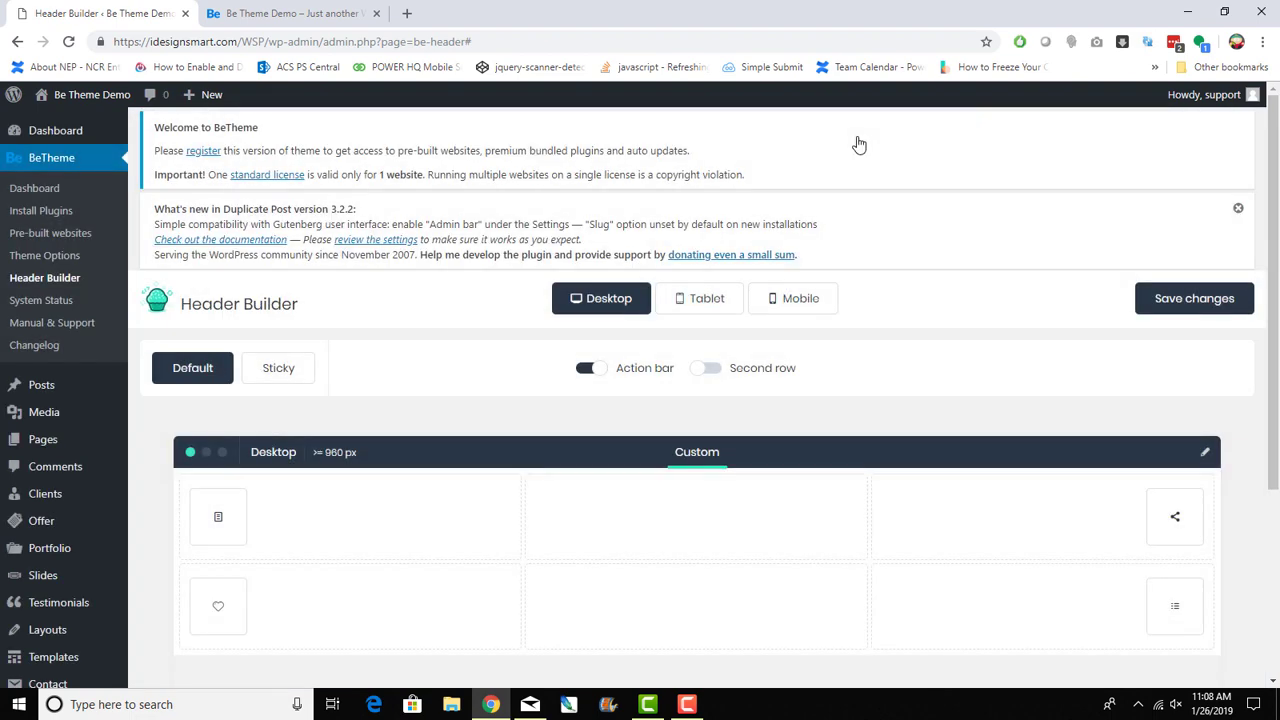
Step: Save the header with the dark Action bar and check it on the reloaded home page
left_click(1162, 309)
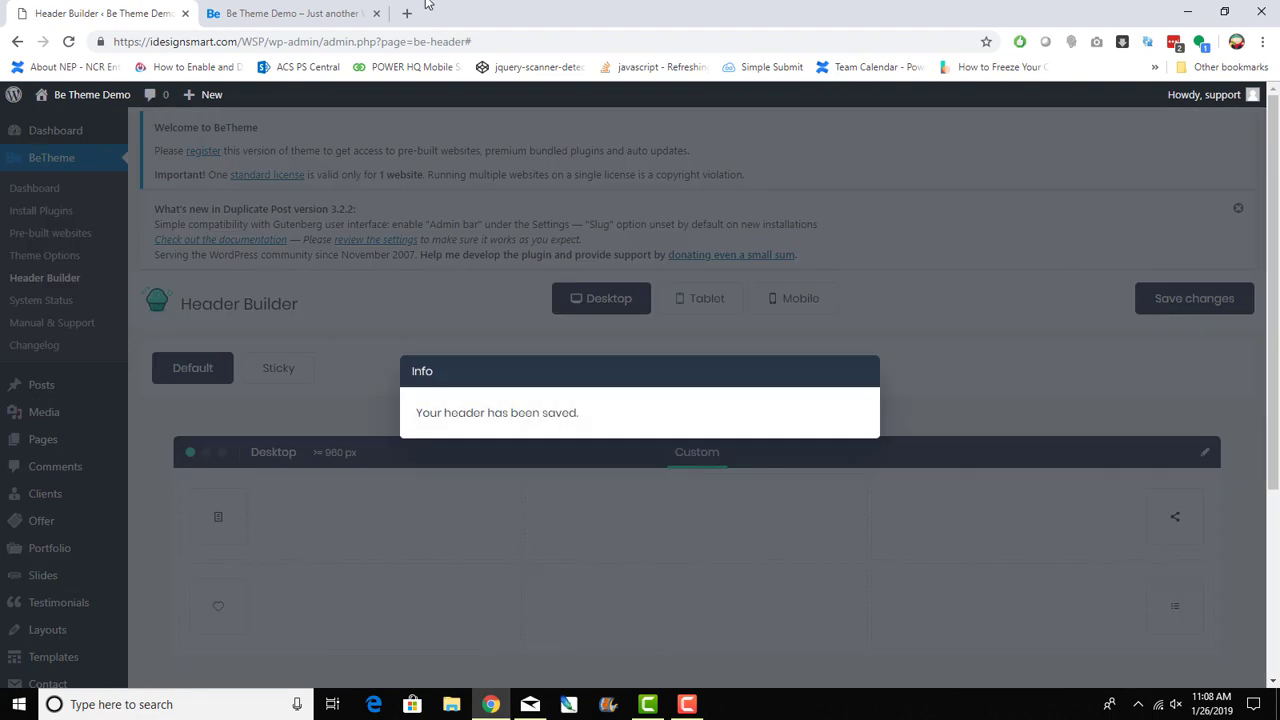
left_click(235, 14)
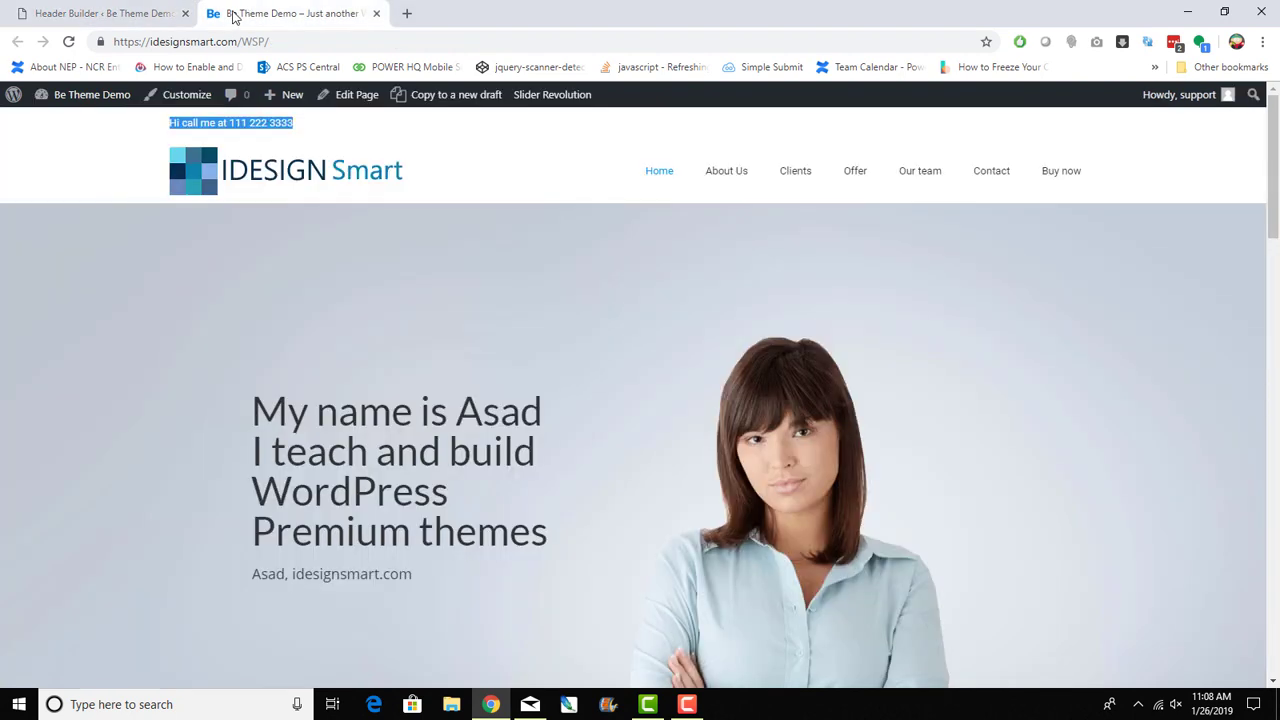
left_click(69, 44)
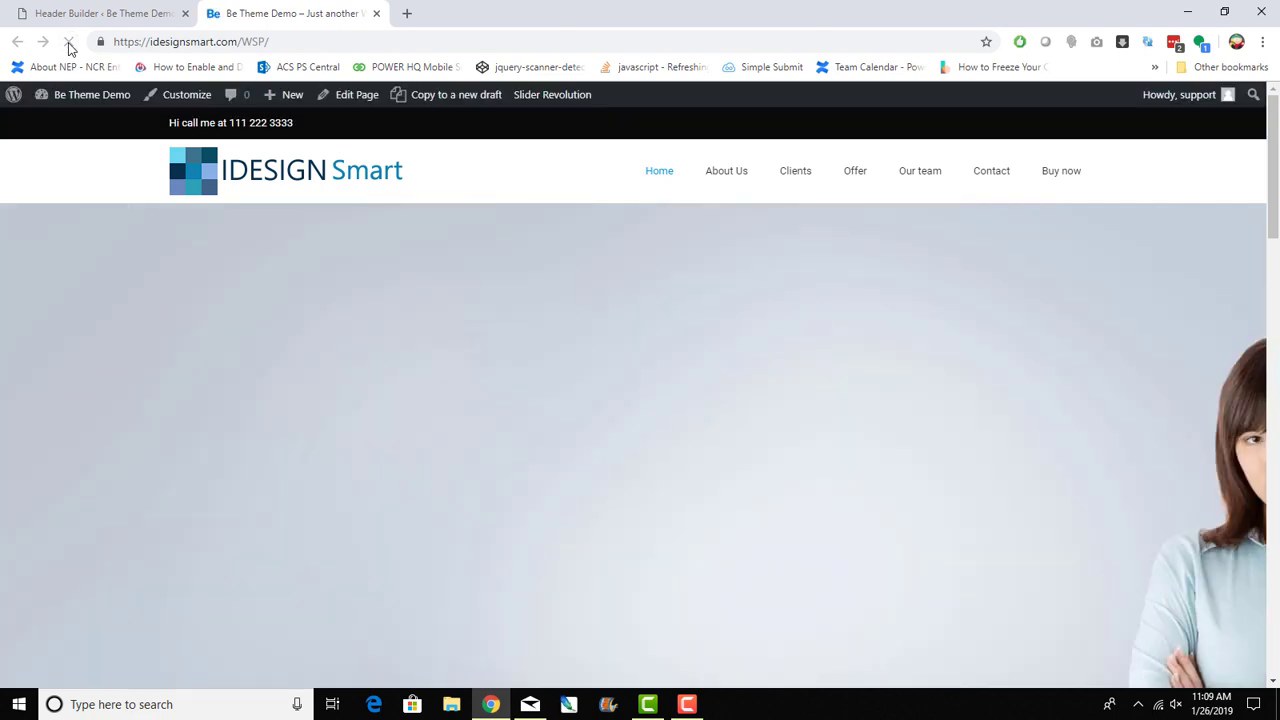
Step: Return to the Header Builder and add a light bulb icon with the URL # to the Action bar's Social item
left_click(108, 12)
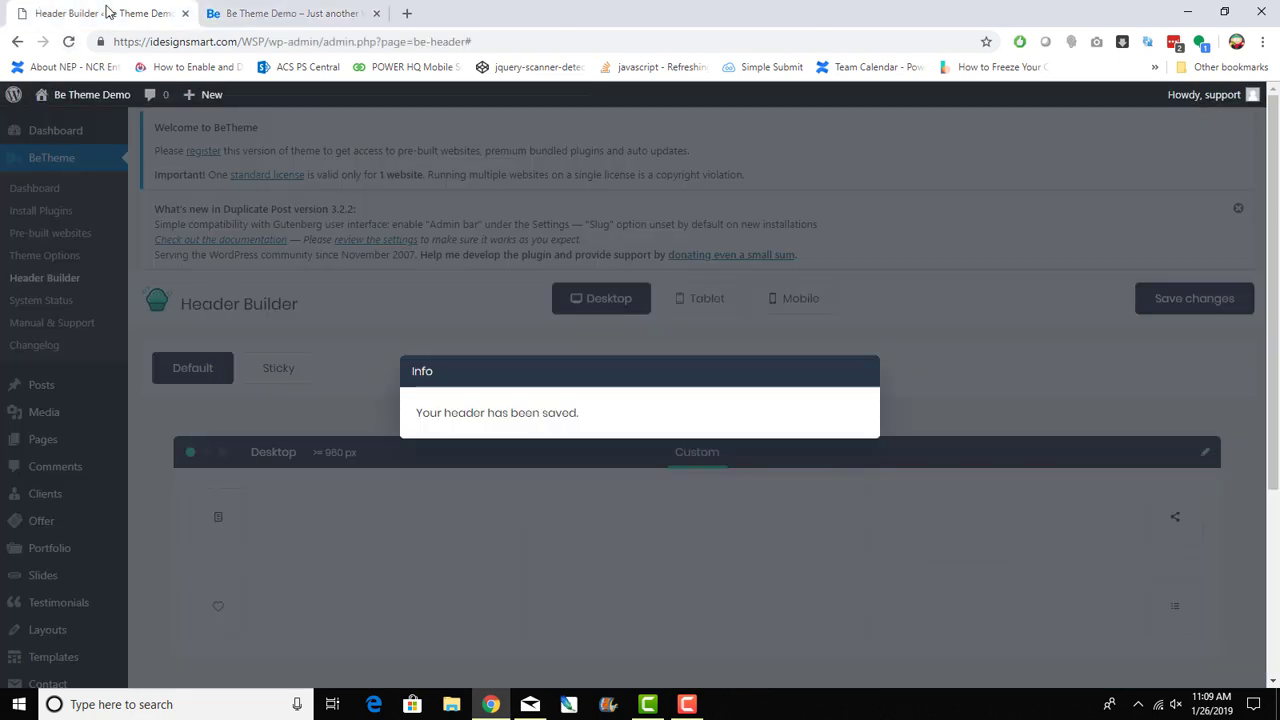
scroll(1110, 420, "down", 3)
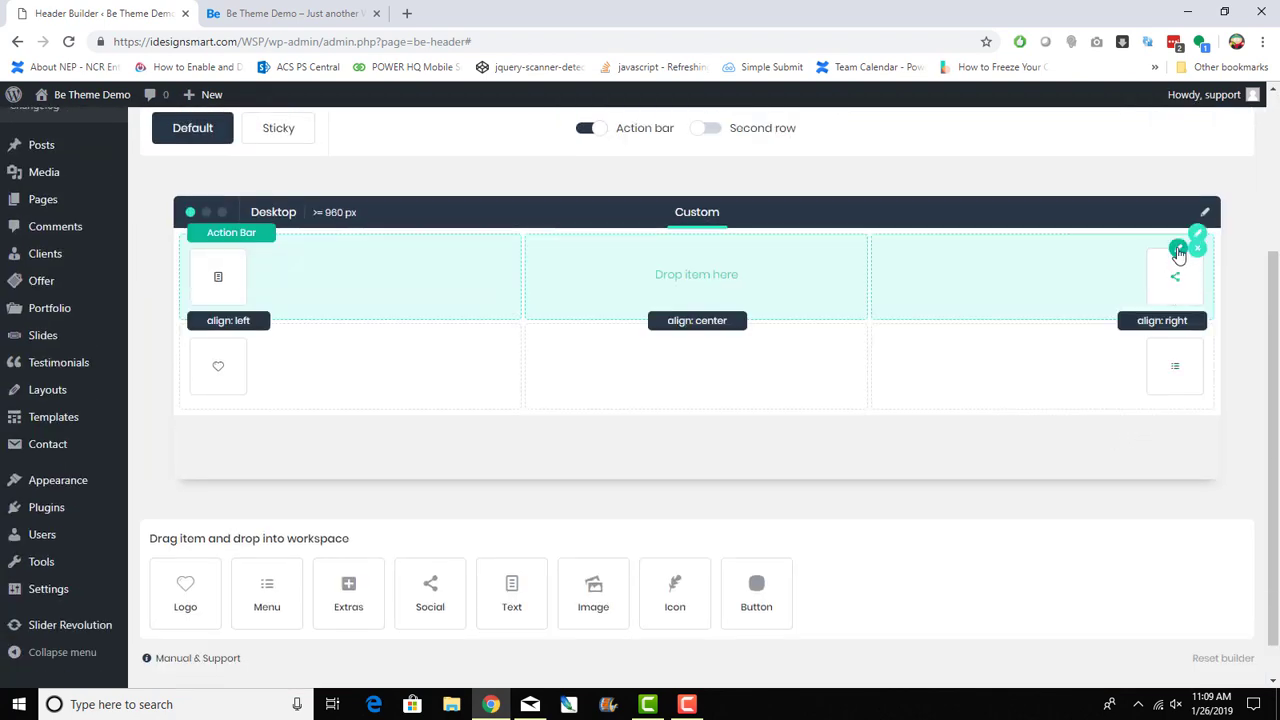
left_click(1175, 272)
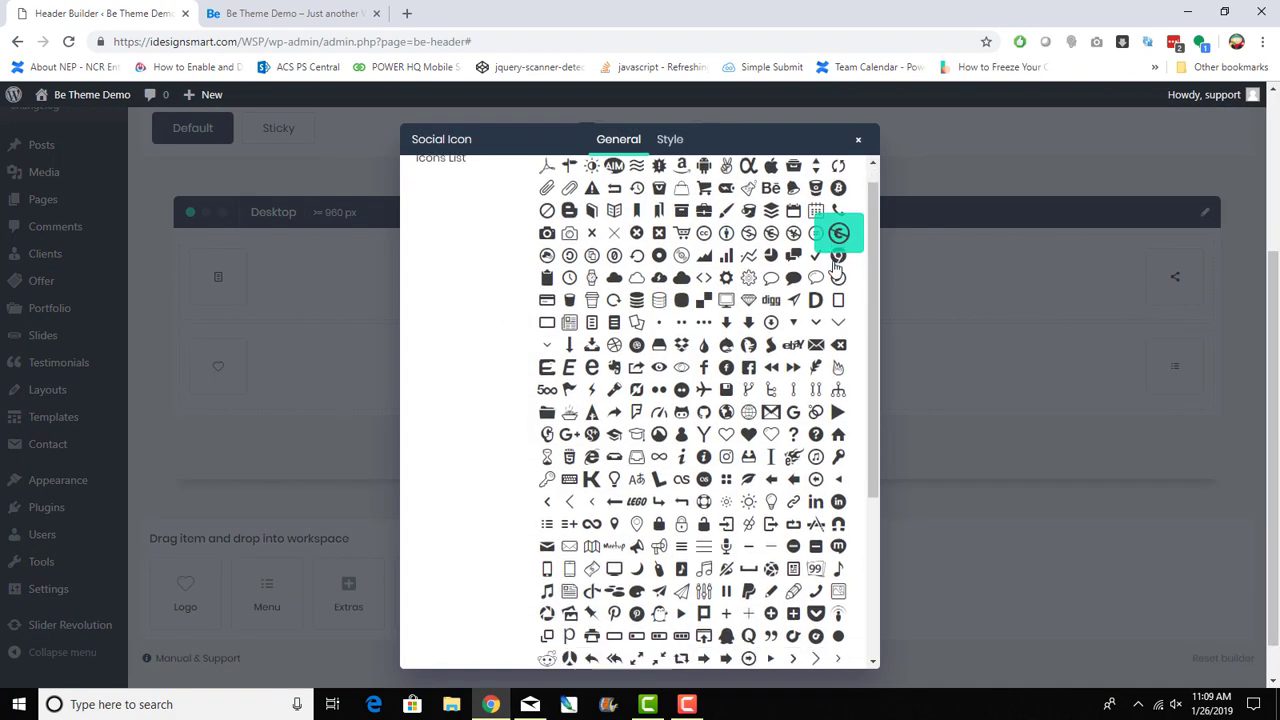
scroll(840, 262, "down", 3)
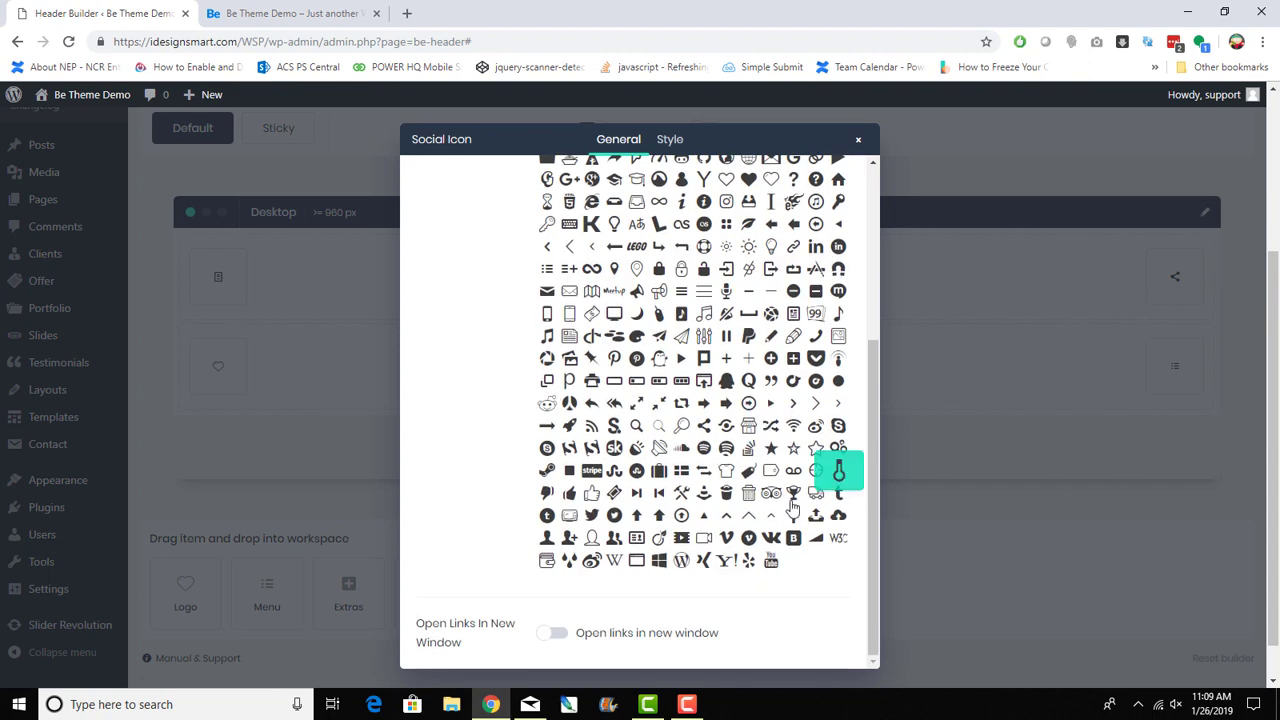
left_click(568, 448)
left_click(547, 358)
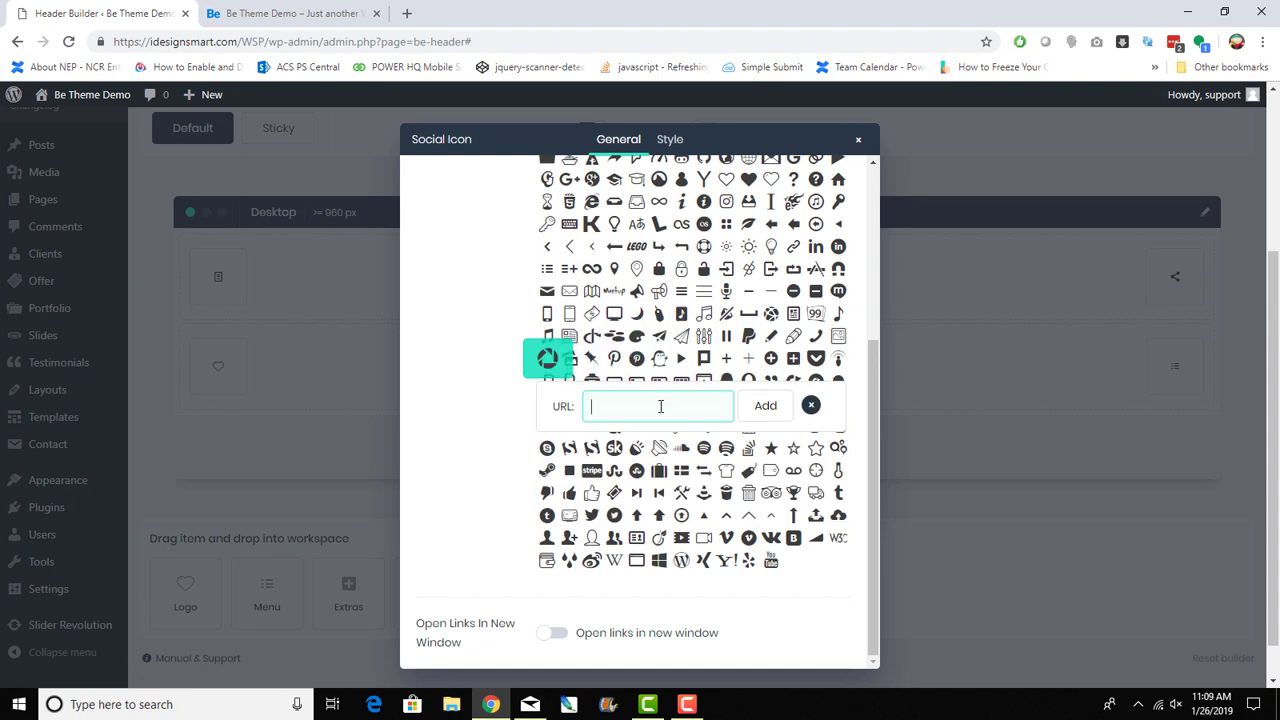
left_click(642, 274)
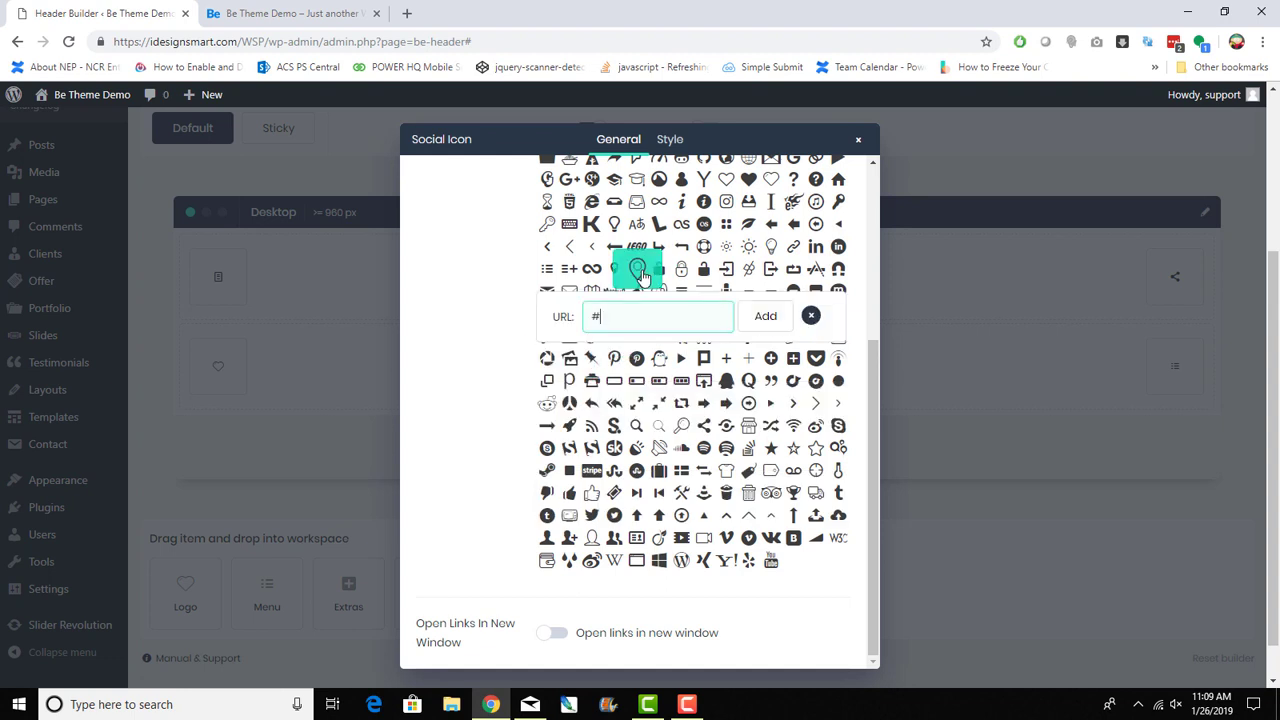
left_click(771, 246)
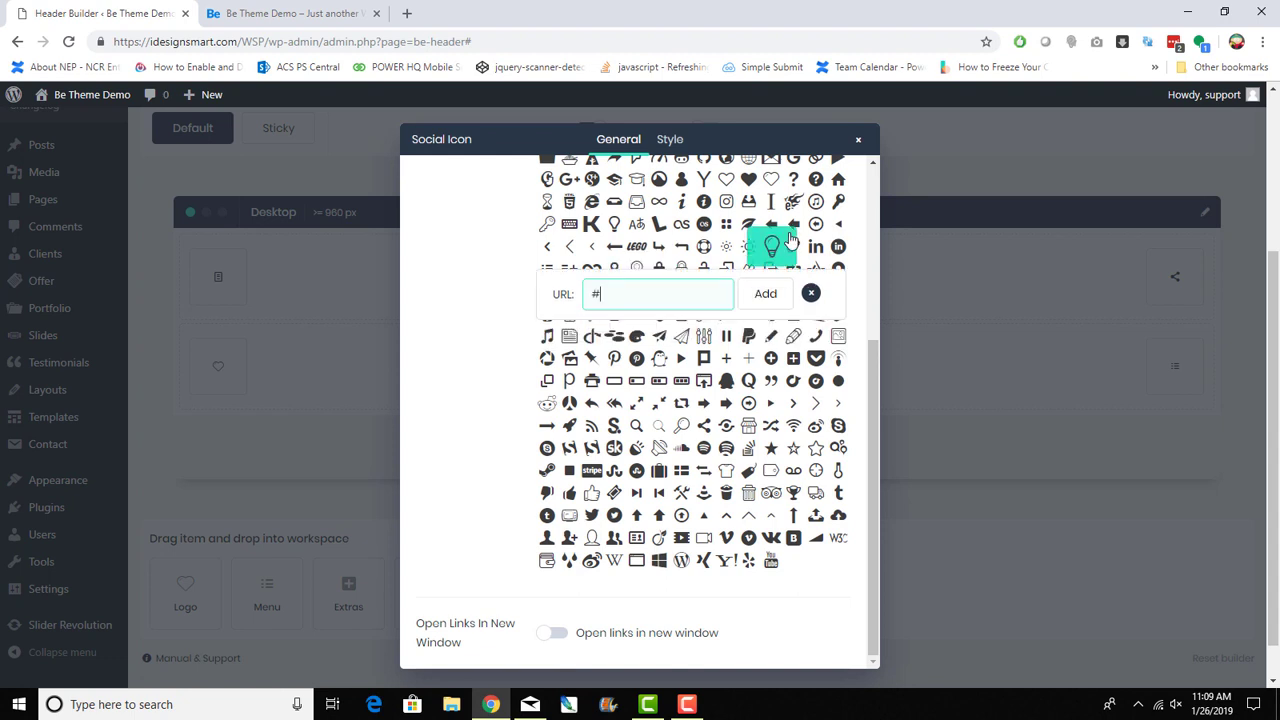
left_click(764, 295)
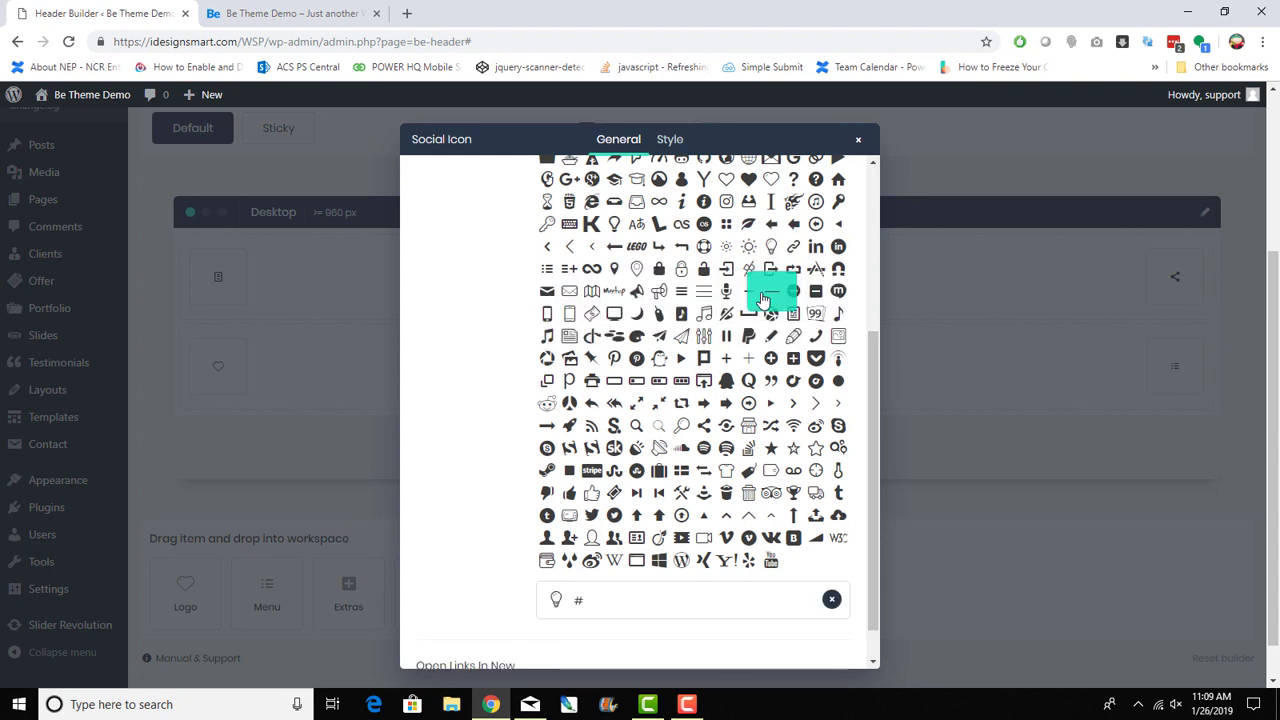
Step: Add a Windows icon with the URL # to the Social item's icon list
left_click(728, 338)
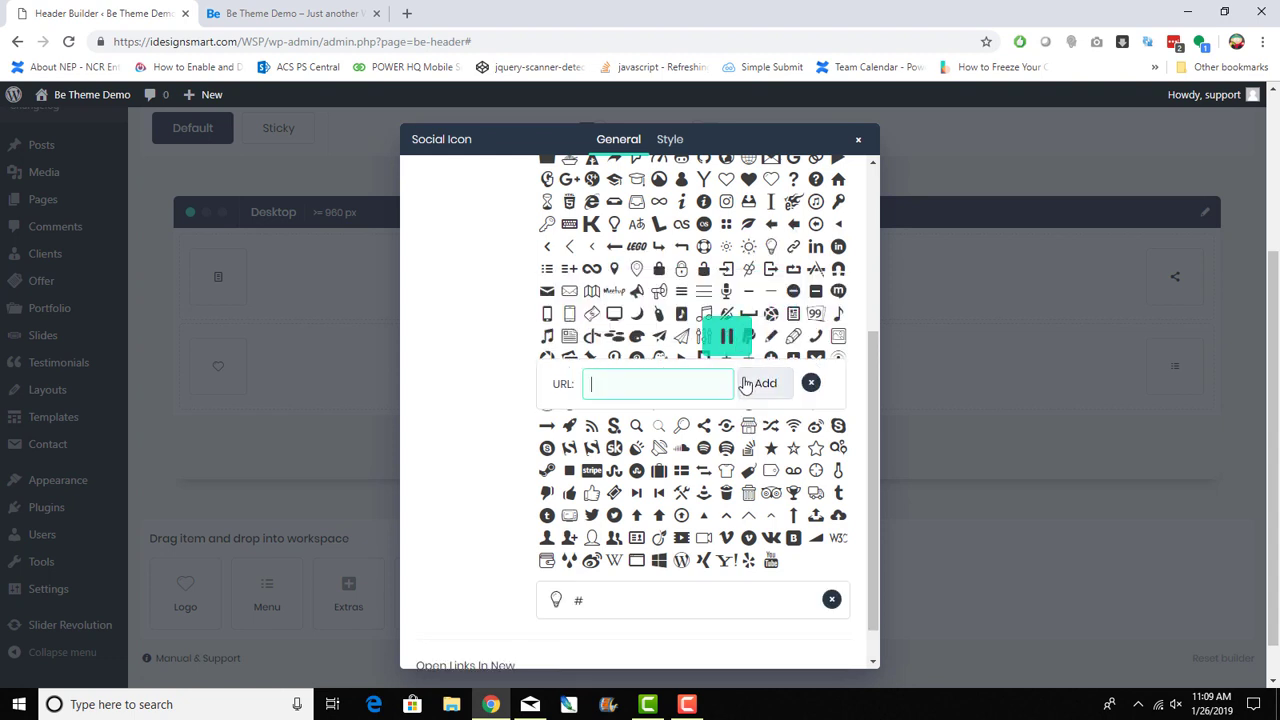
left_click(659, 562)
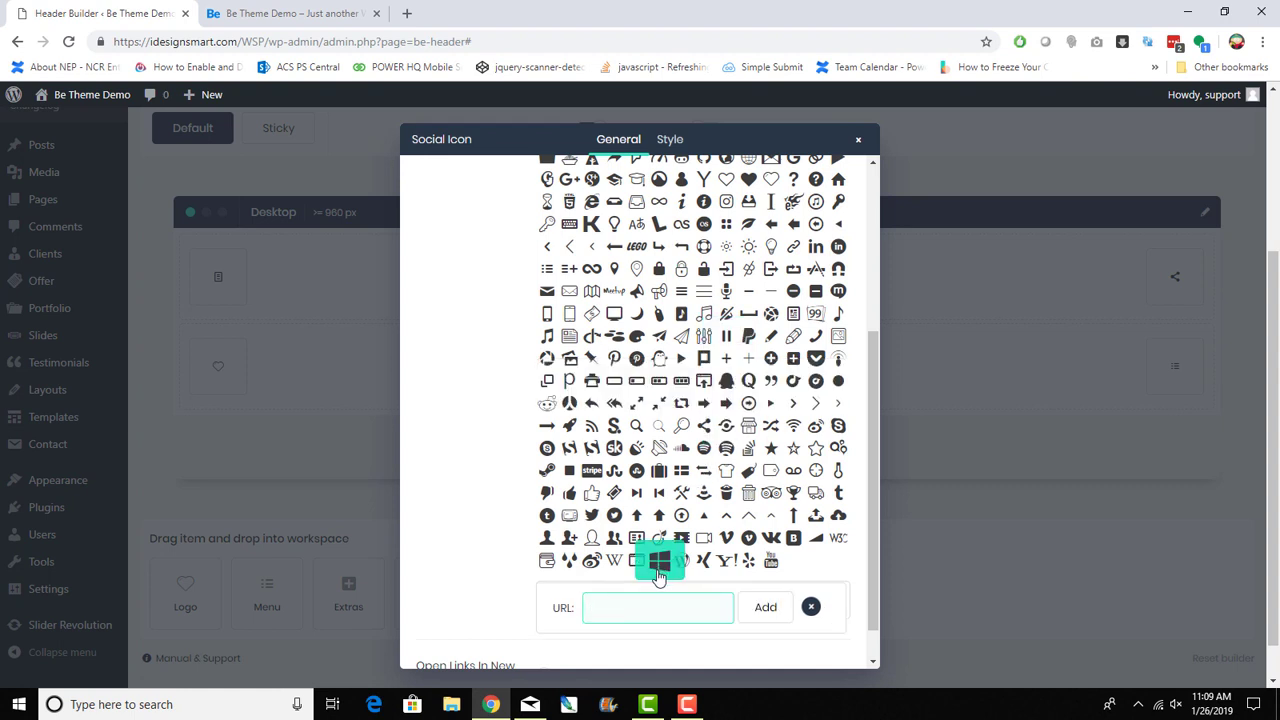
type("#")
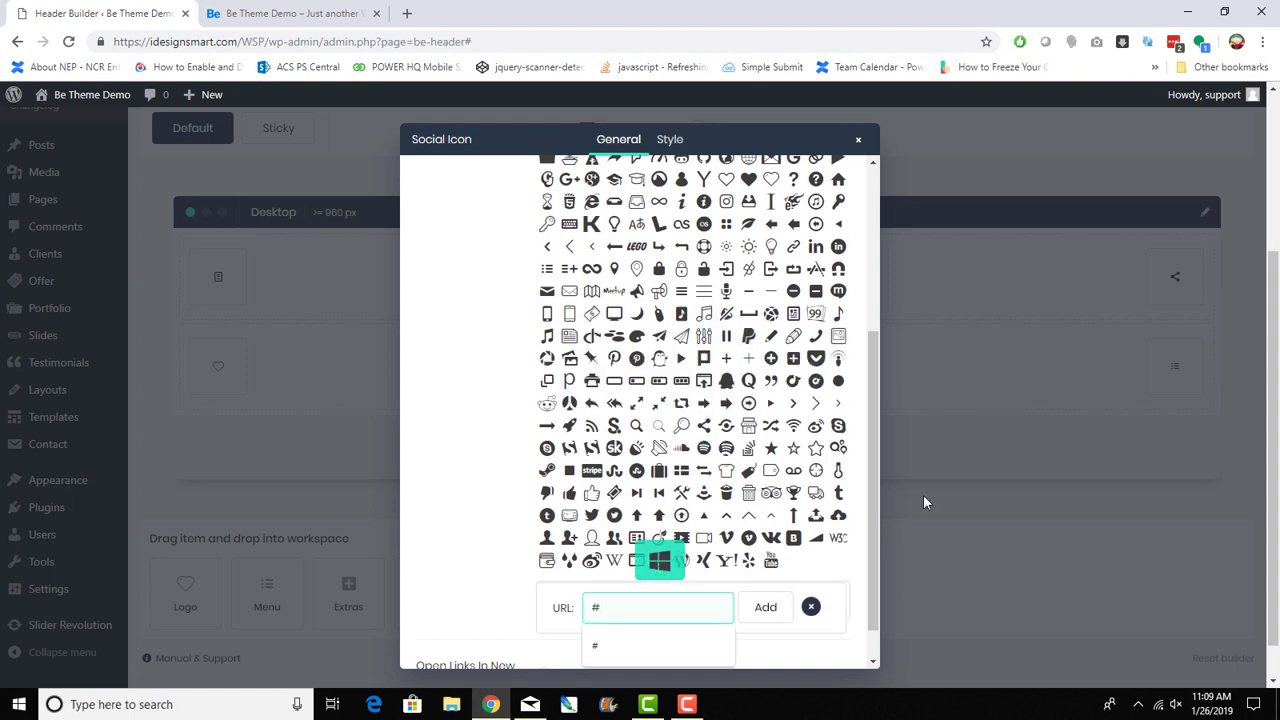
left_click(765, 607)
scroll(761, 545, "down", 1)
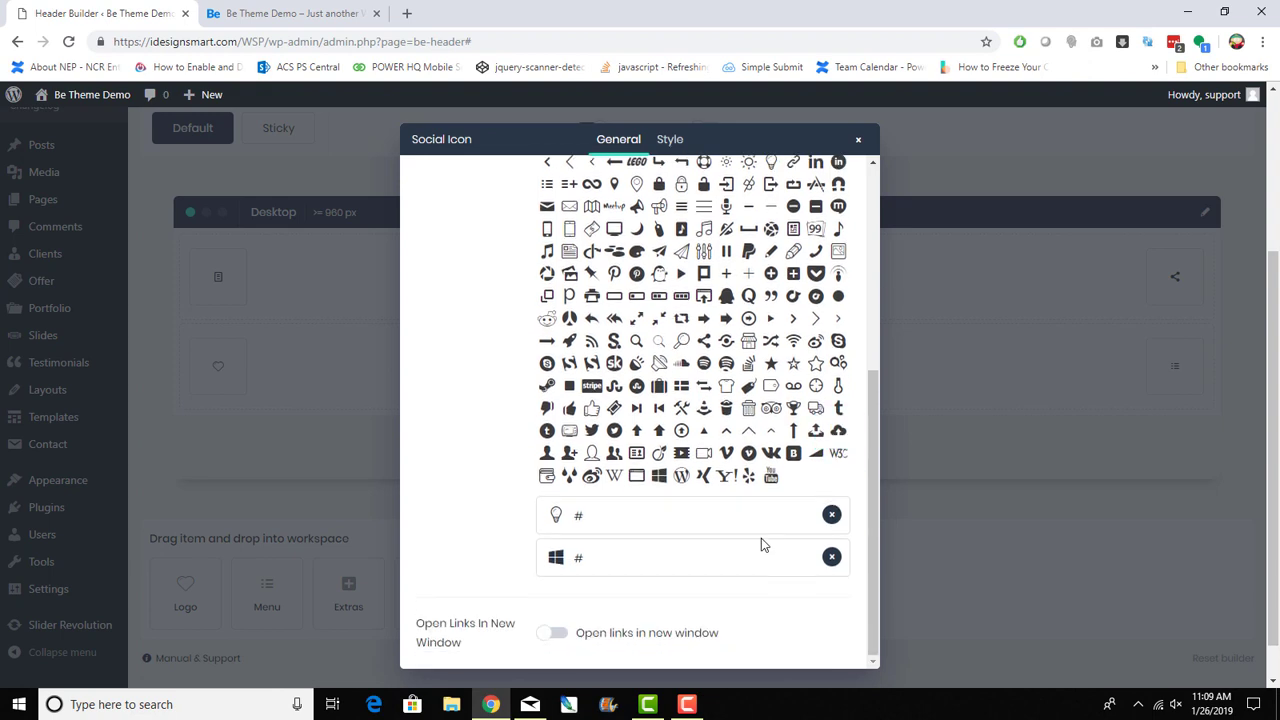
Step: Add a Twitter bird icon with the URL # to the Social item's icon list
scroll(603, 400, "up", 5)
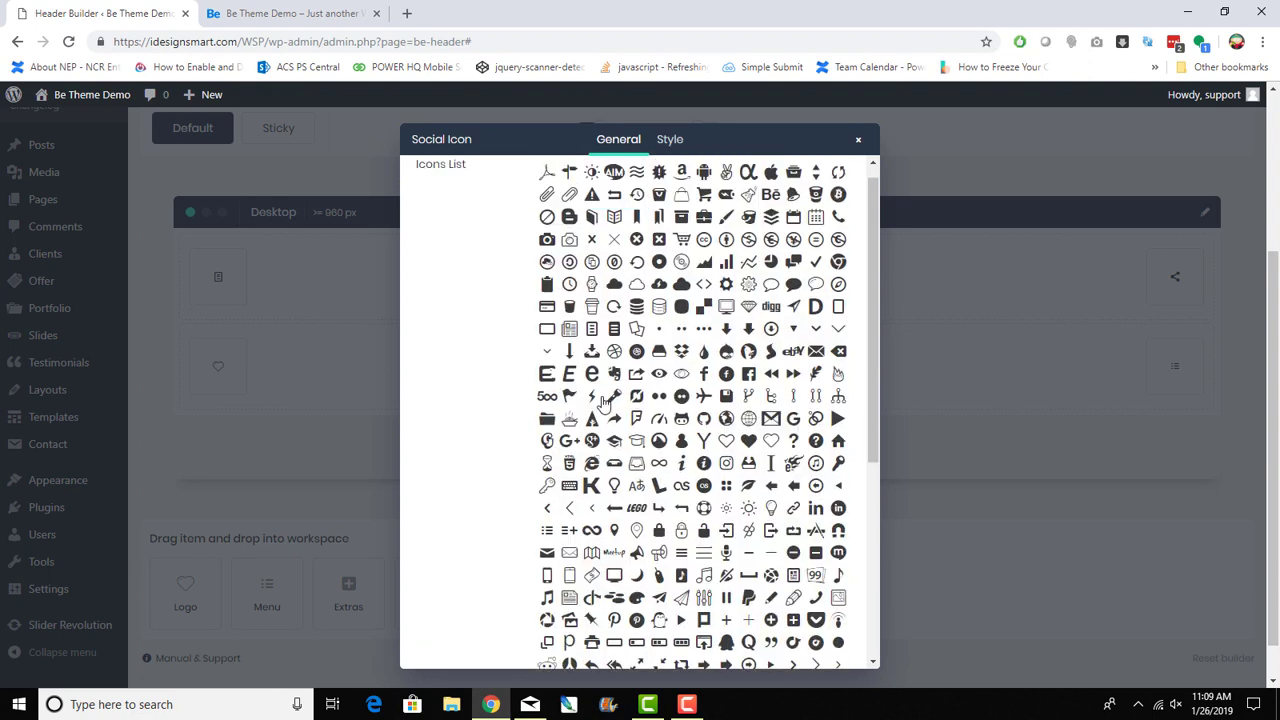
scroll(603, 400, "up", 2)
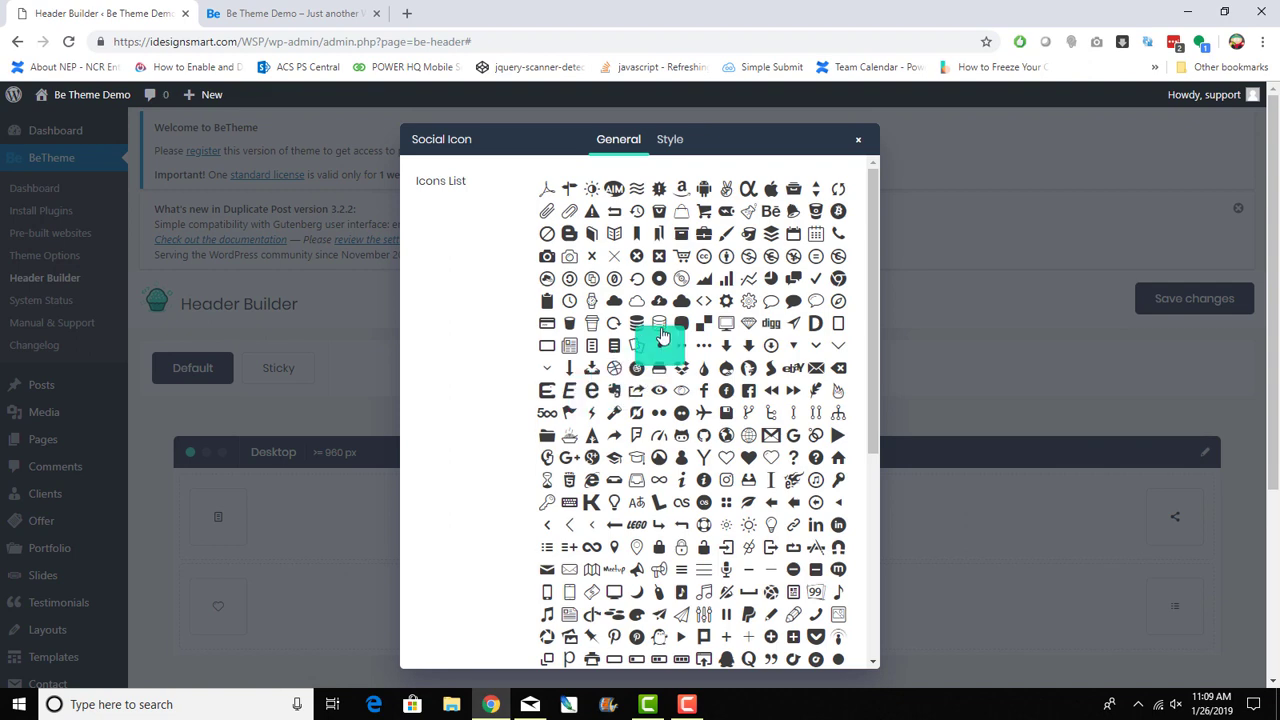
scroll(661, 337, "down", 1)
scroll(661, 337, "down", 2)
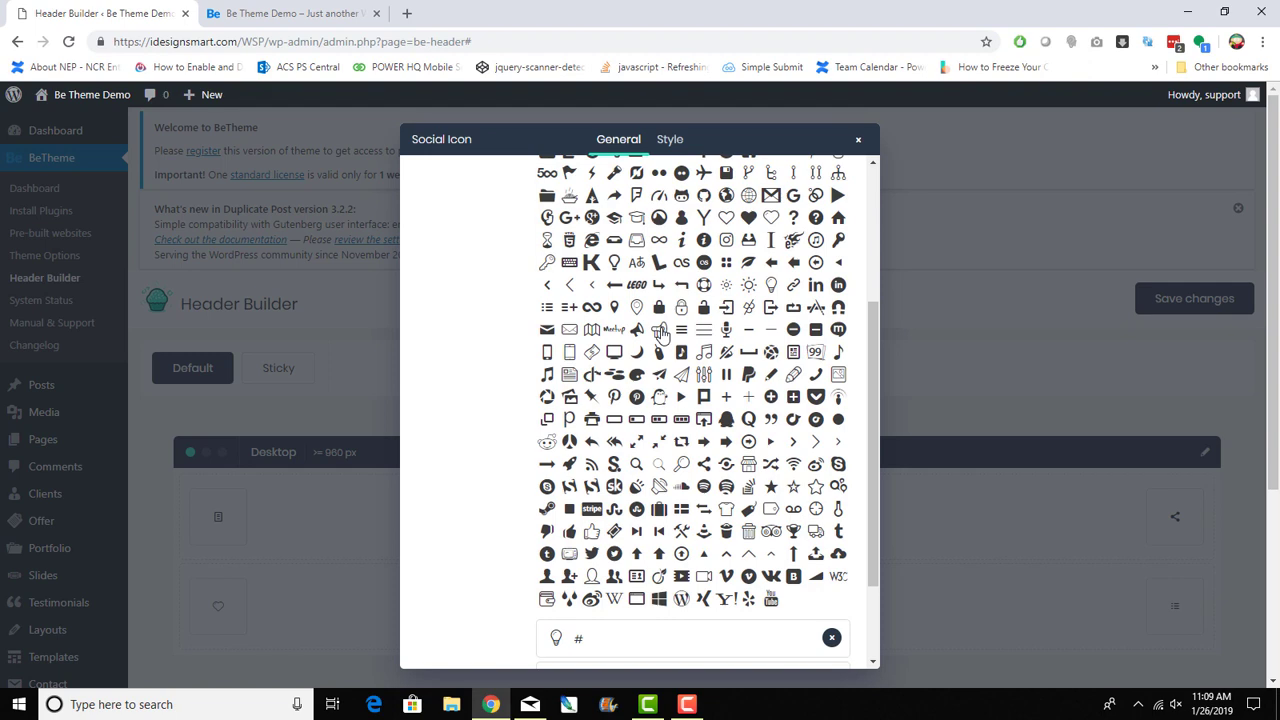
left_click(592, 554)
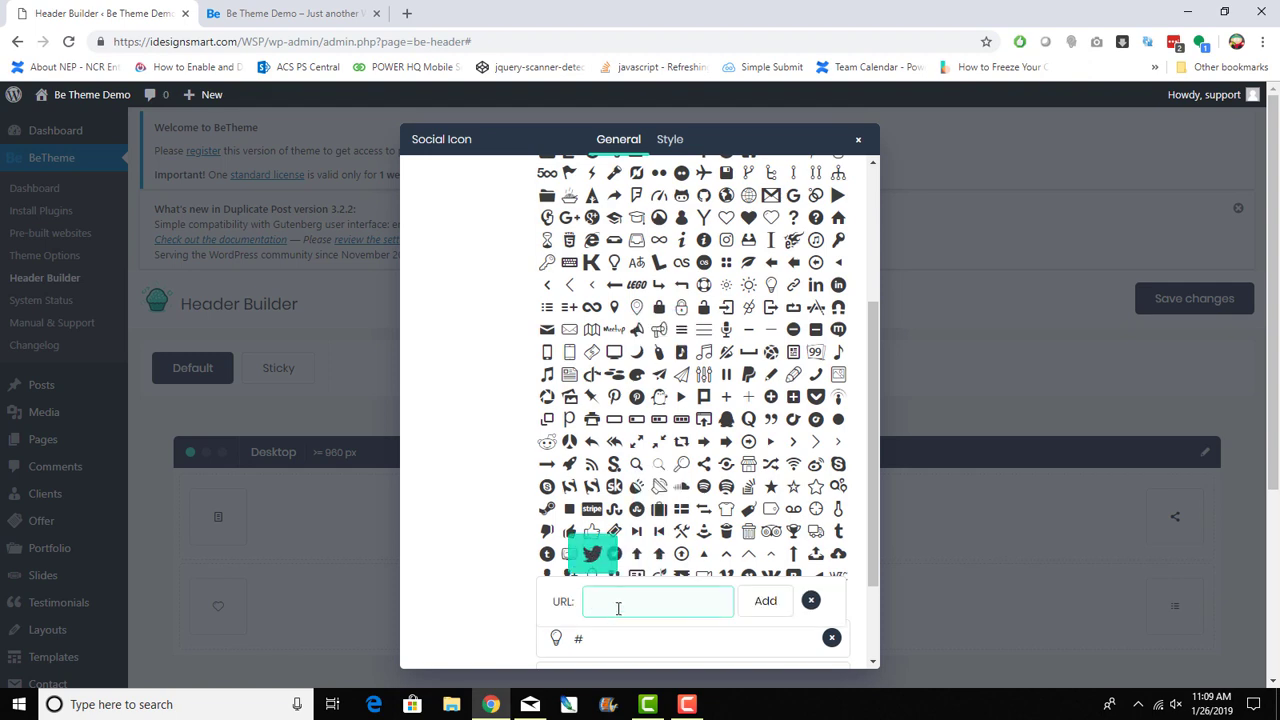
type("#")
left_click(764, 601)
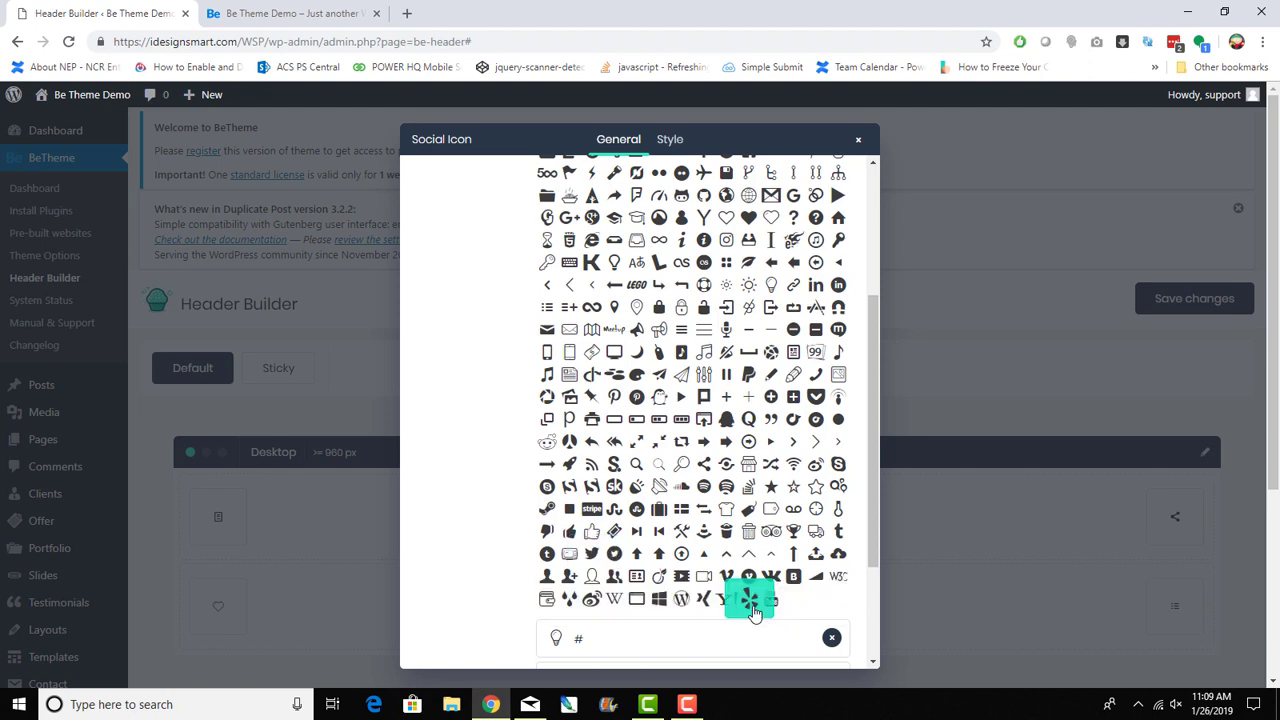
Step: Add a plain Vimeo icon with the URL # to the Social item's icon list
scroll(755, 600, "down", 2)
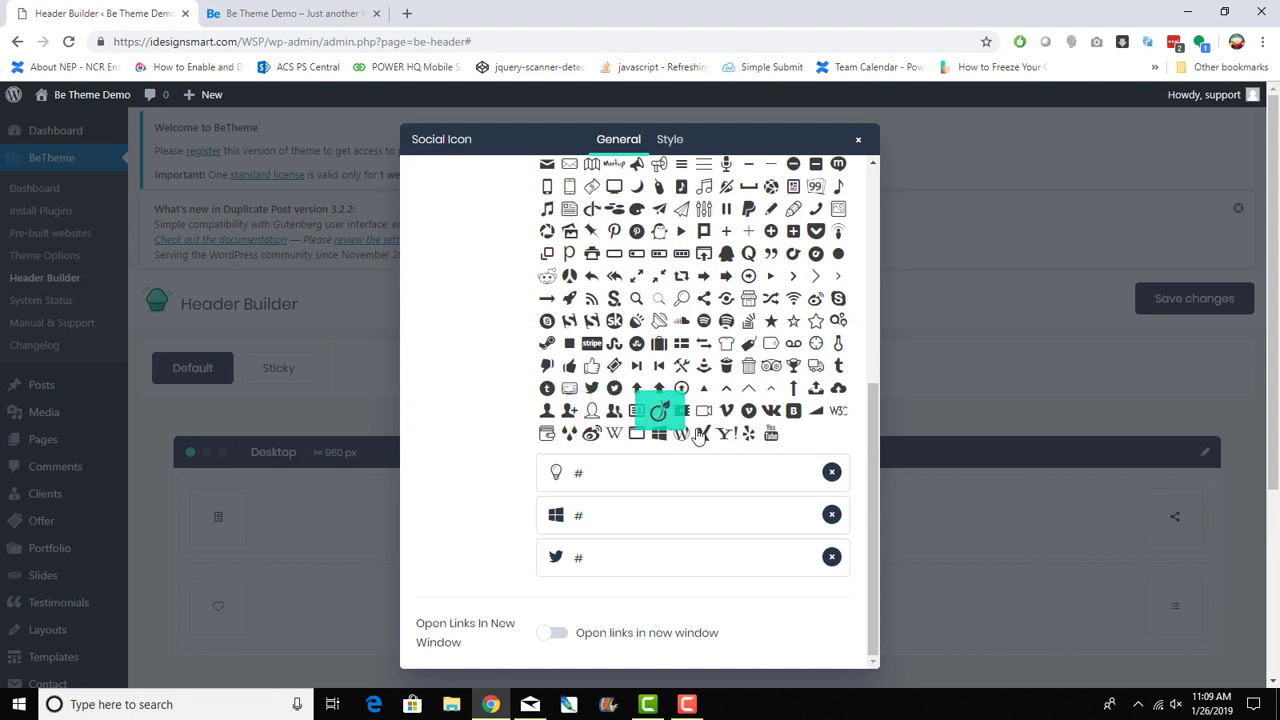
left_click(735, 416)
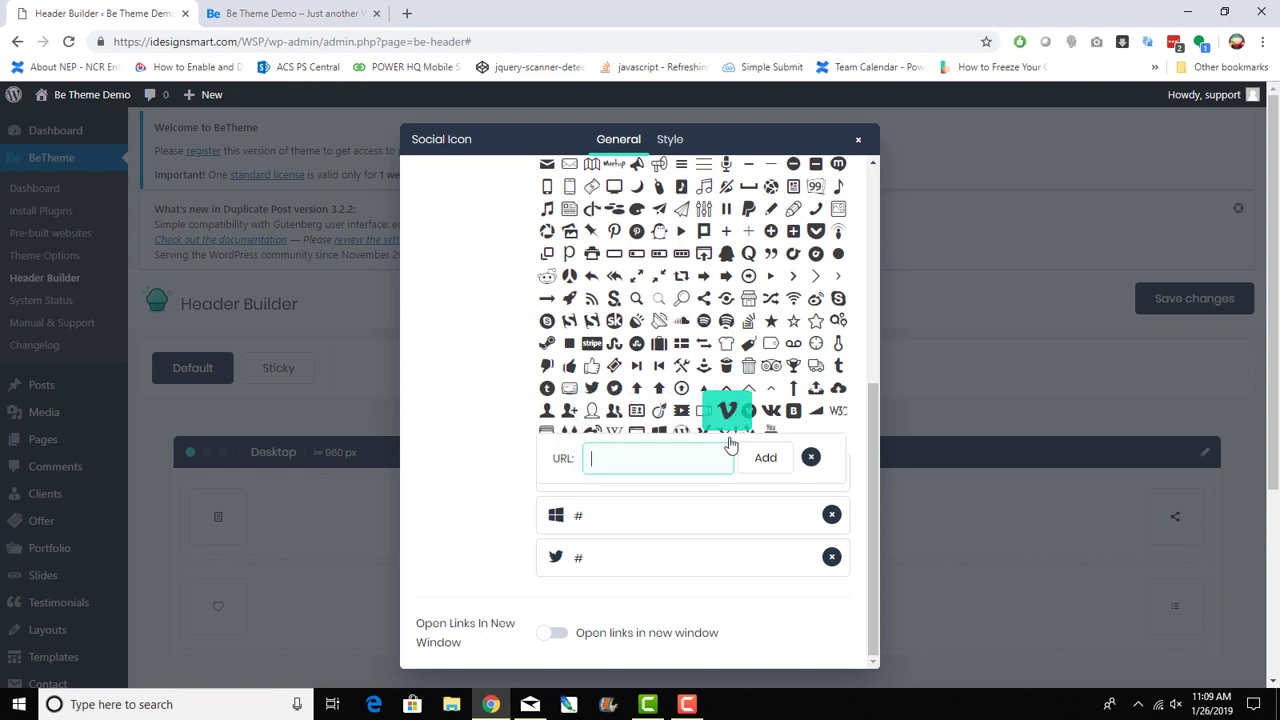
type("#")
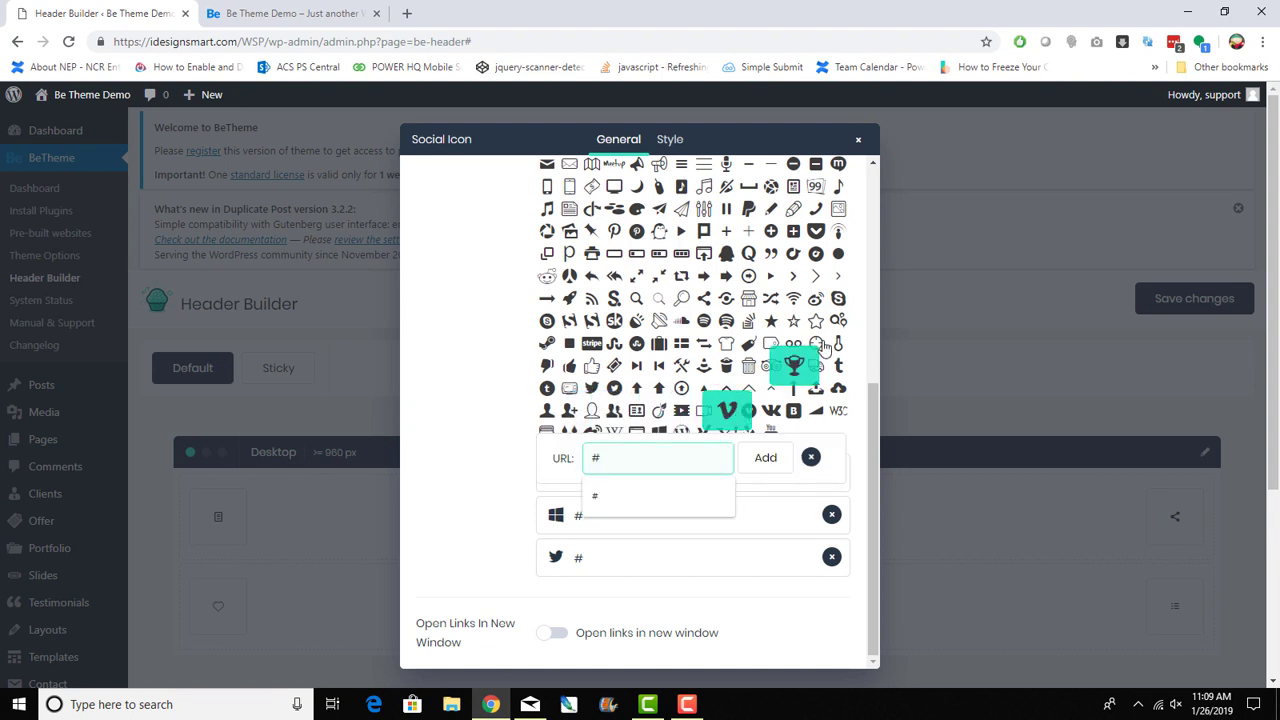
left_click(747, 467)
left_click(747, 467)
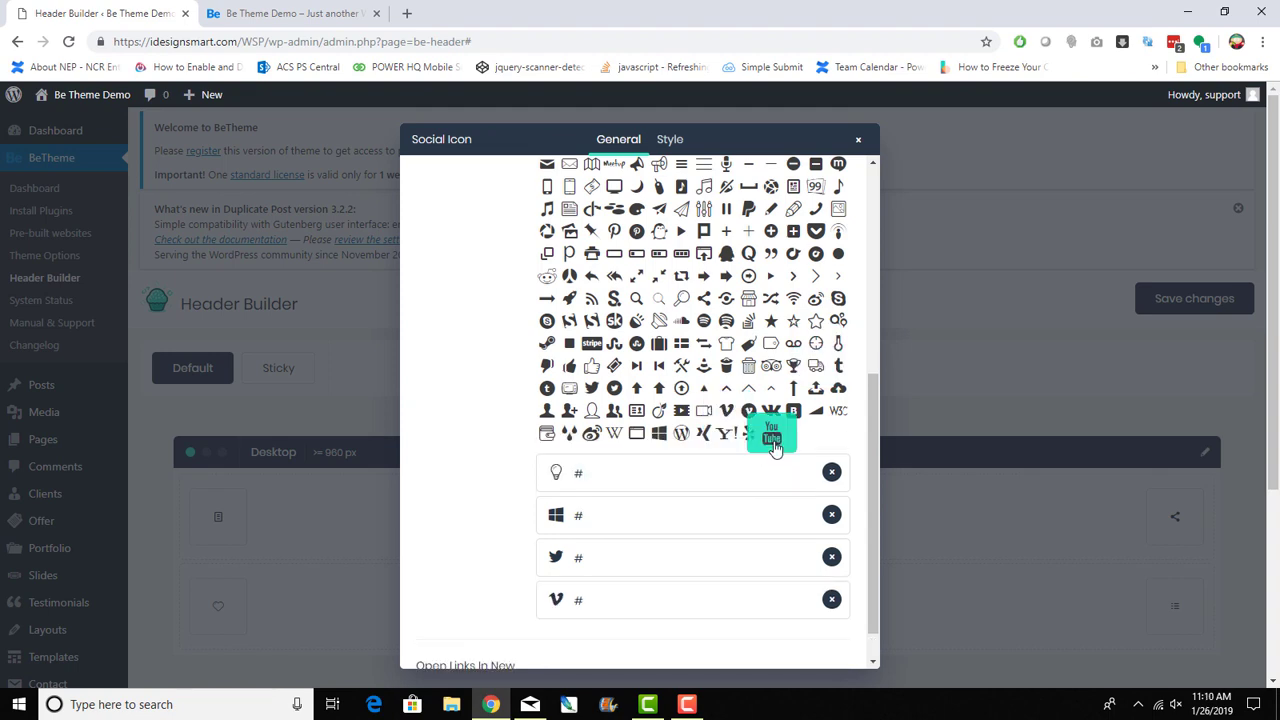
Step: Add the square Facebook icon with the URL # to the Social item and review the resulting icon list
scroll(775, 448, "up", 5)
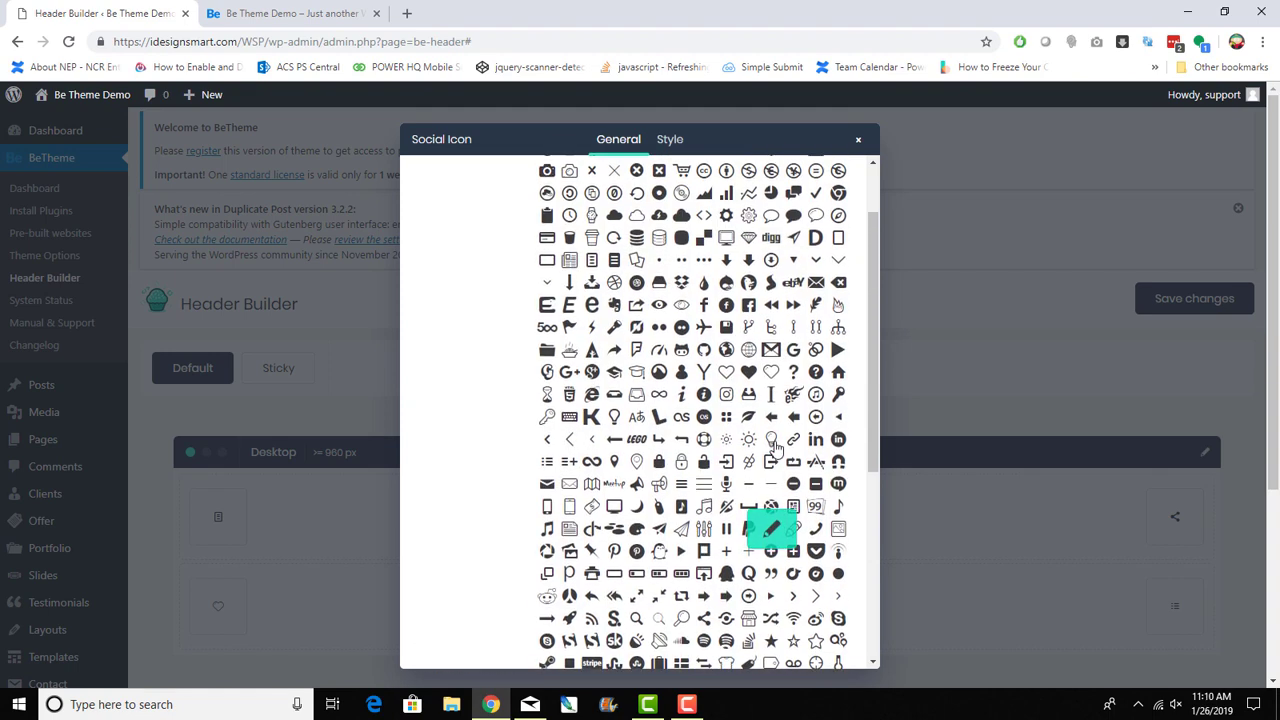
scroll(775, 448, "up", 2)
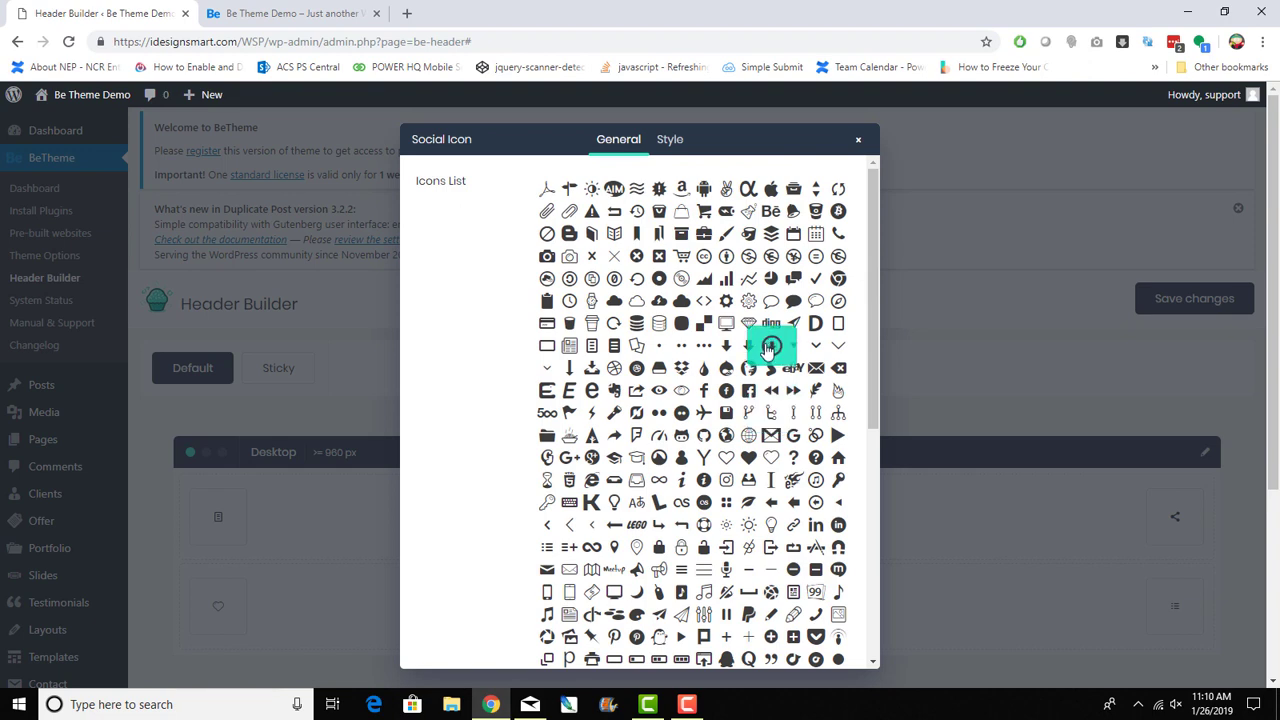
scroll(770, 345, "down", 7)
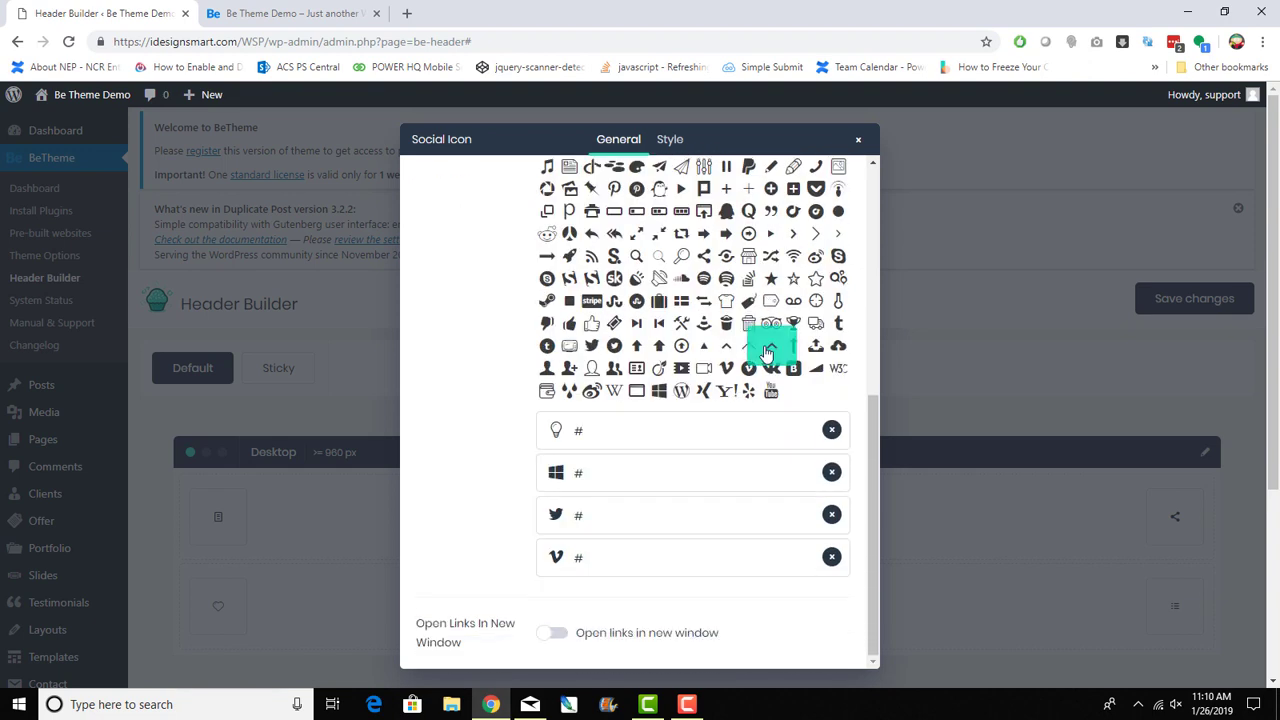
scroll(767, 353, "up", 7)
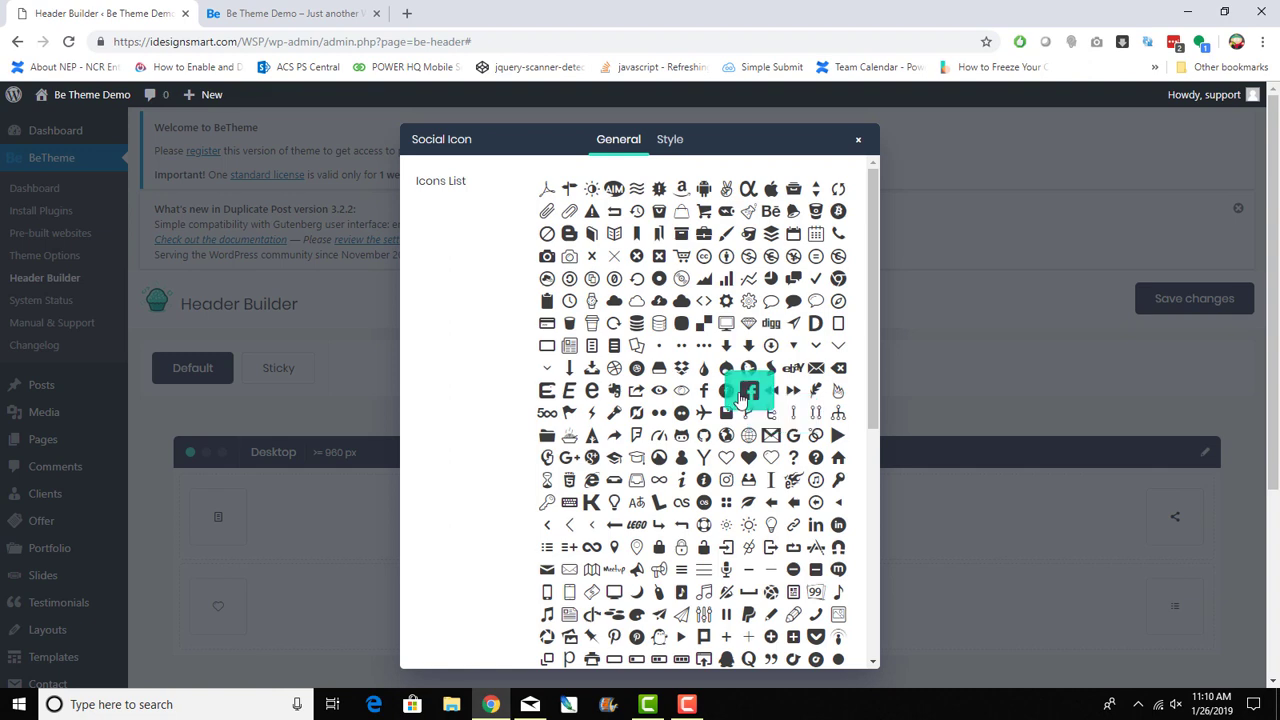
left_click(749, 395)
left_click(652, 442)
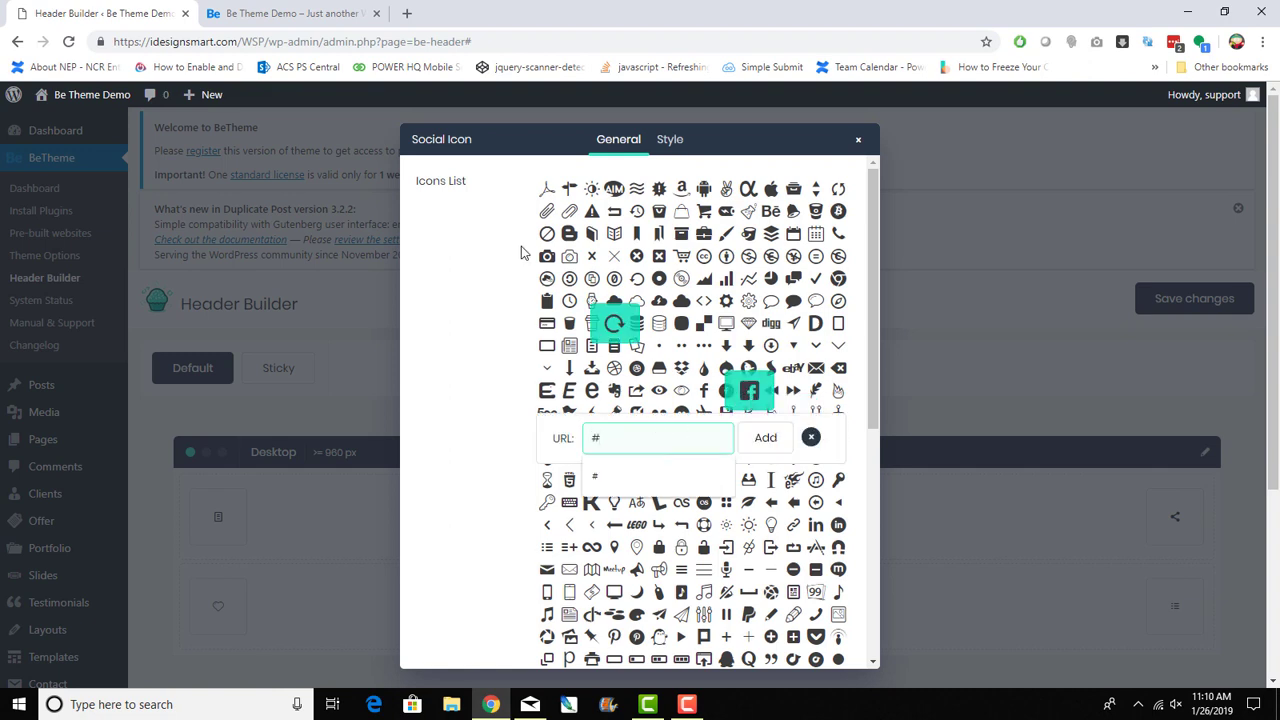
left_click(758, 444)
scroll(686, 330, "down", 5)
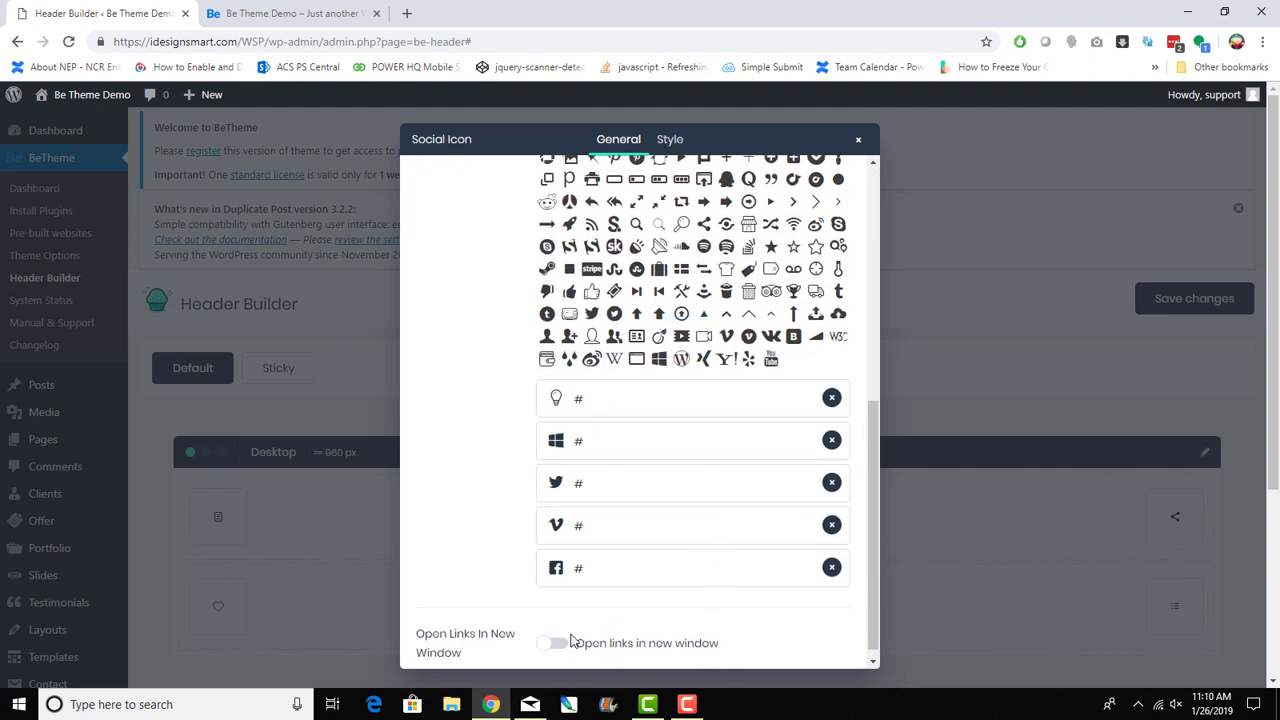
Step: Set the Social item's icon color to white and close its settings
left_click(672, 141)
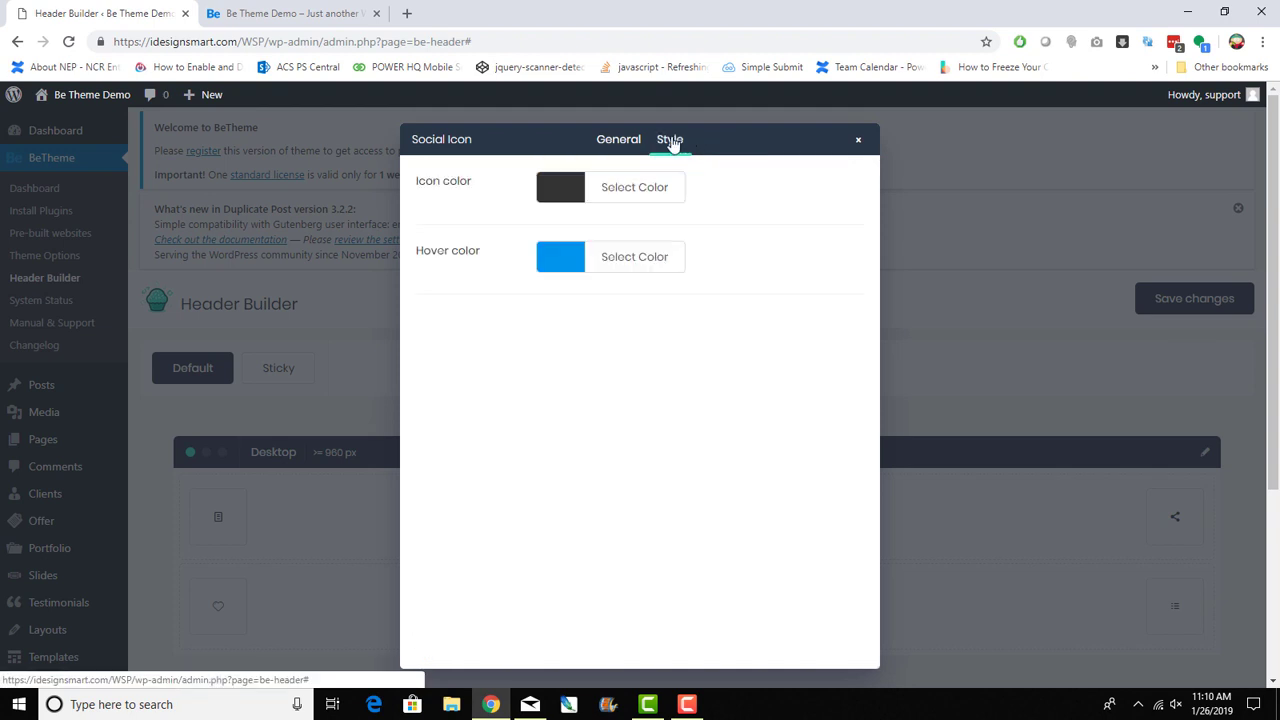
left_click(562, 192)
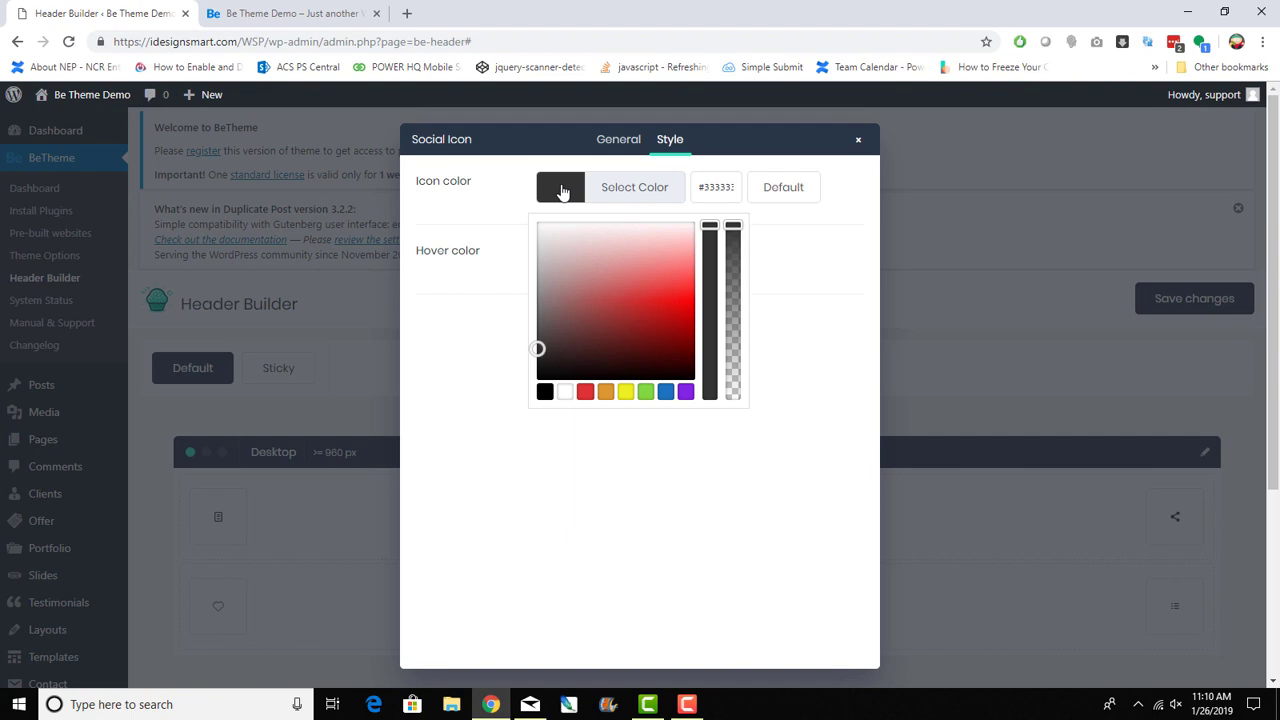
left_click(549, 246)
left_click(509, 203)
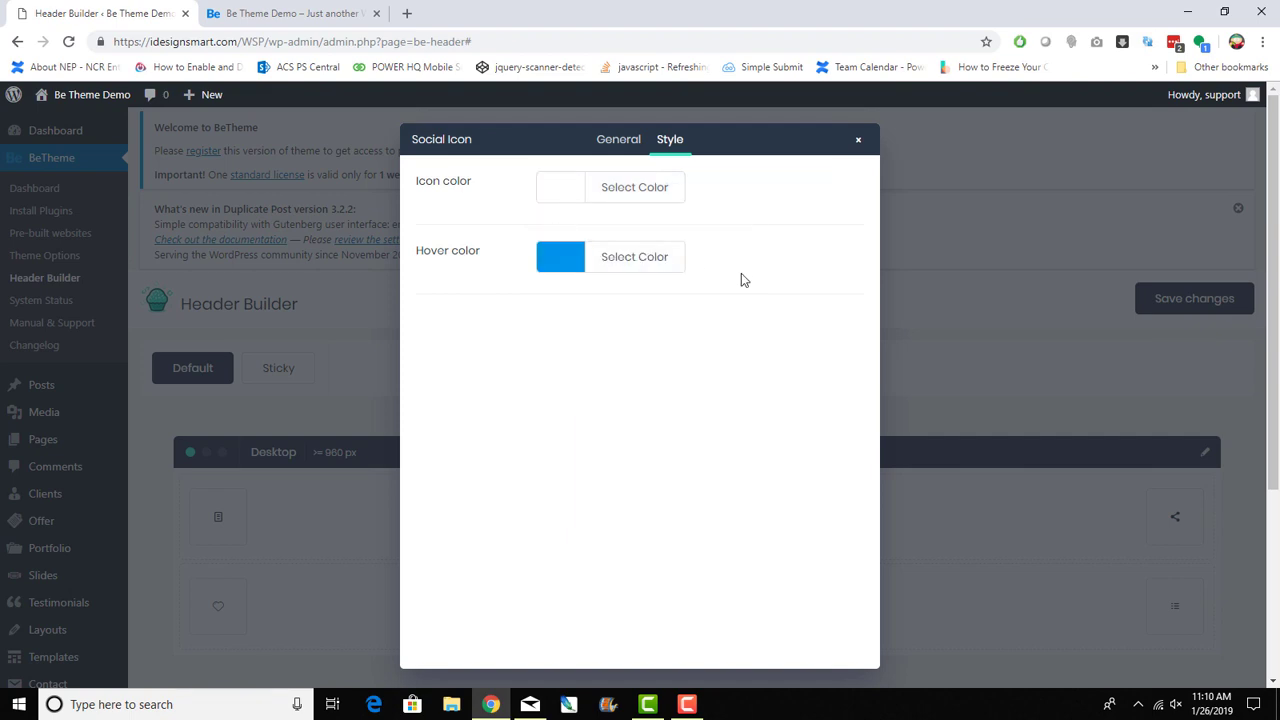
left_click(862, 142)
Step: Save the header and check the white social icons on the reloaded home page
left_click(1145, 297)
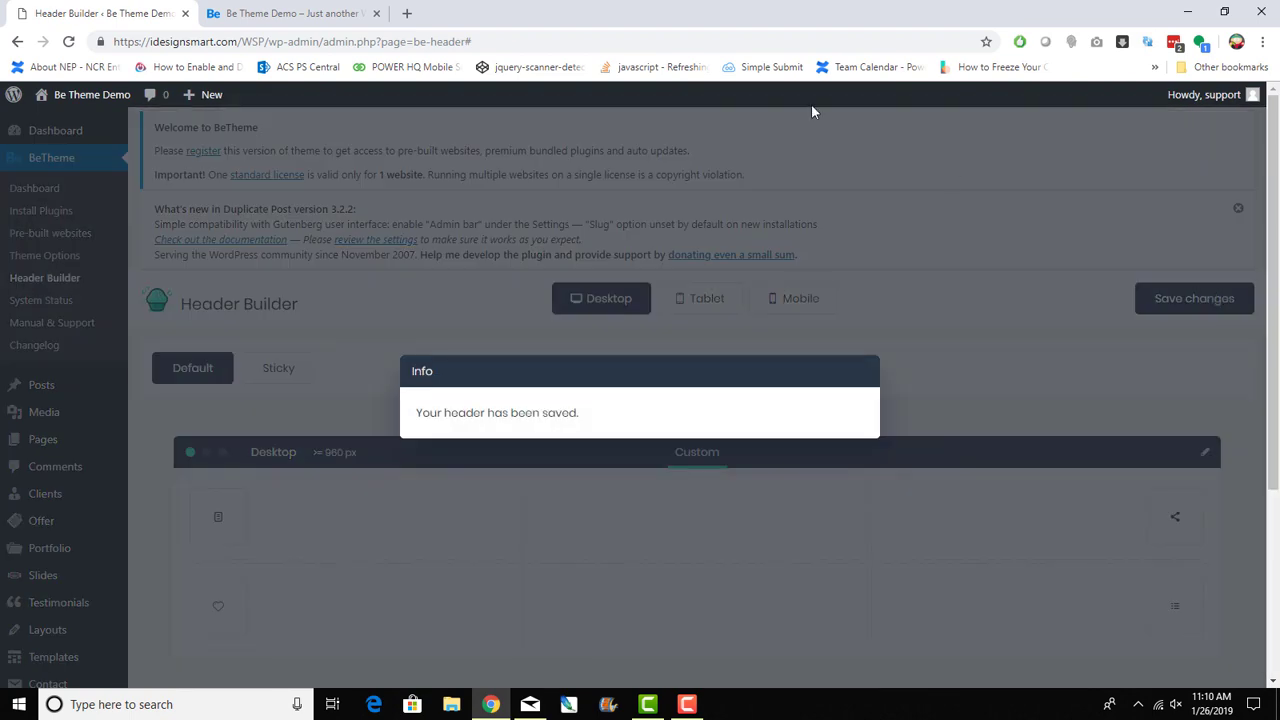
left_click(352, 10)
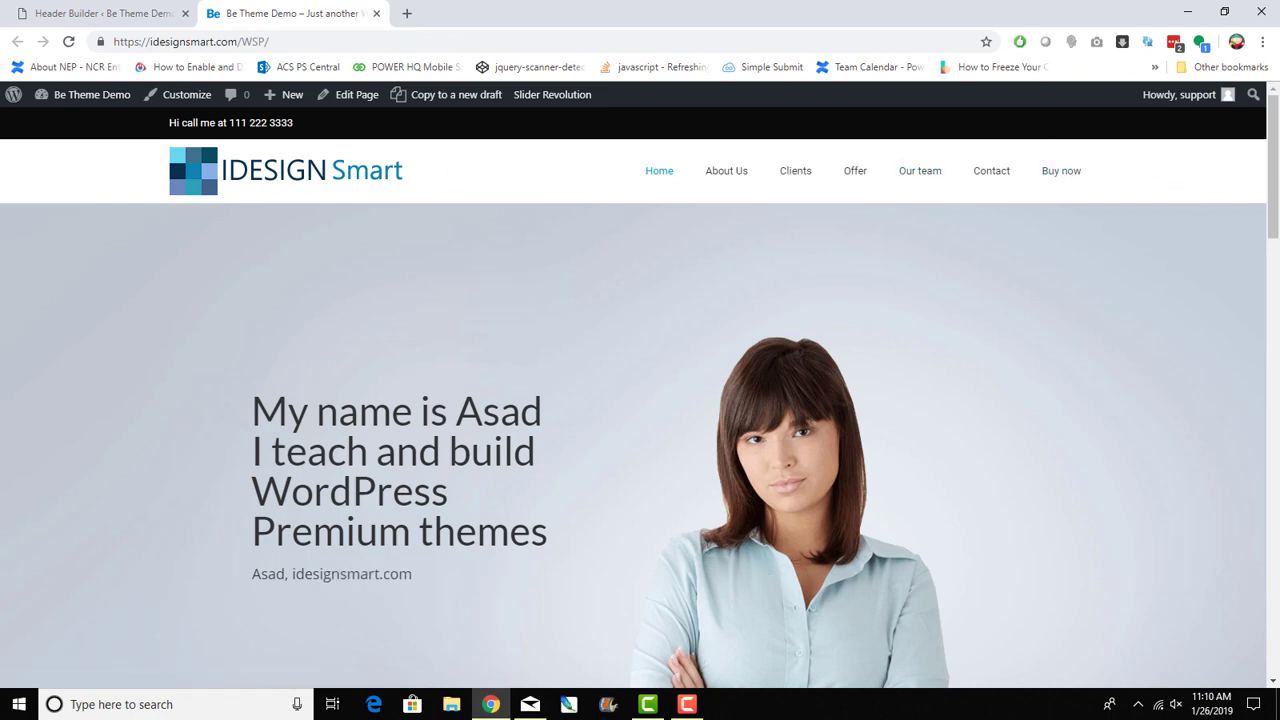
left_click_drag(229, 123, 340, 130)
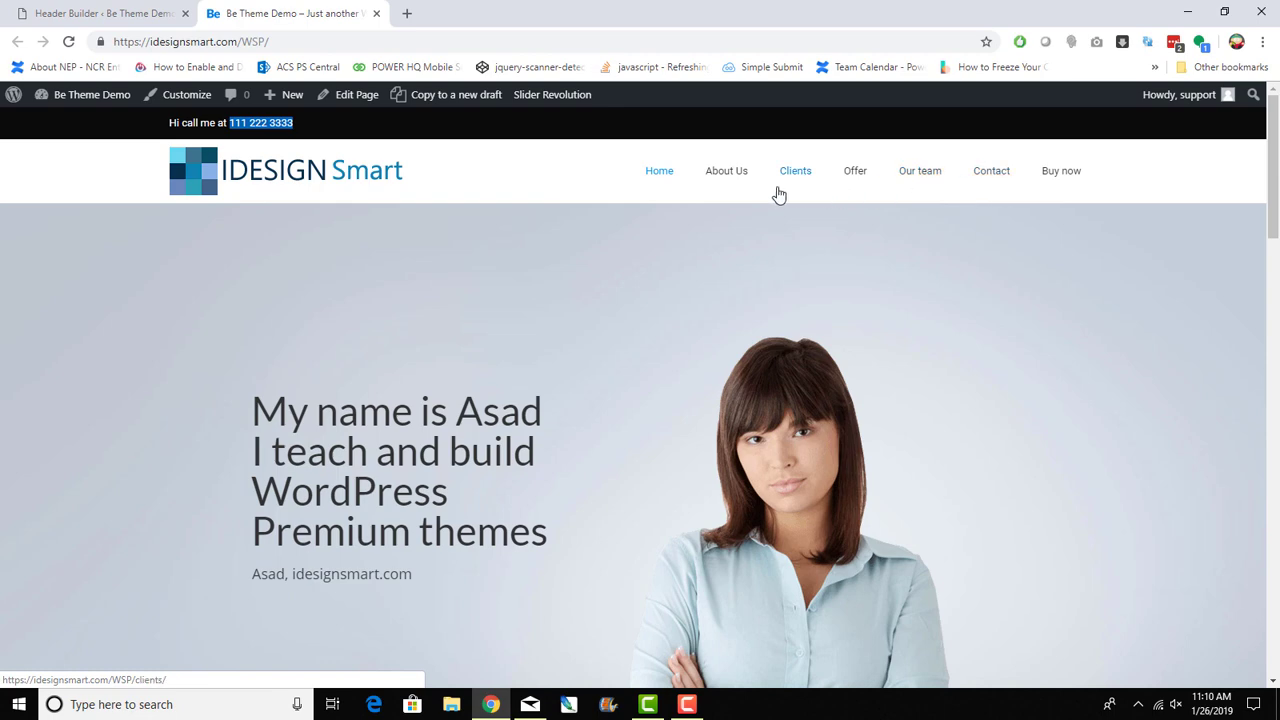
left_click(105, 13)
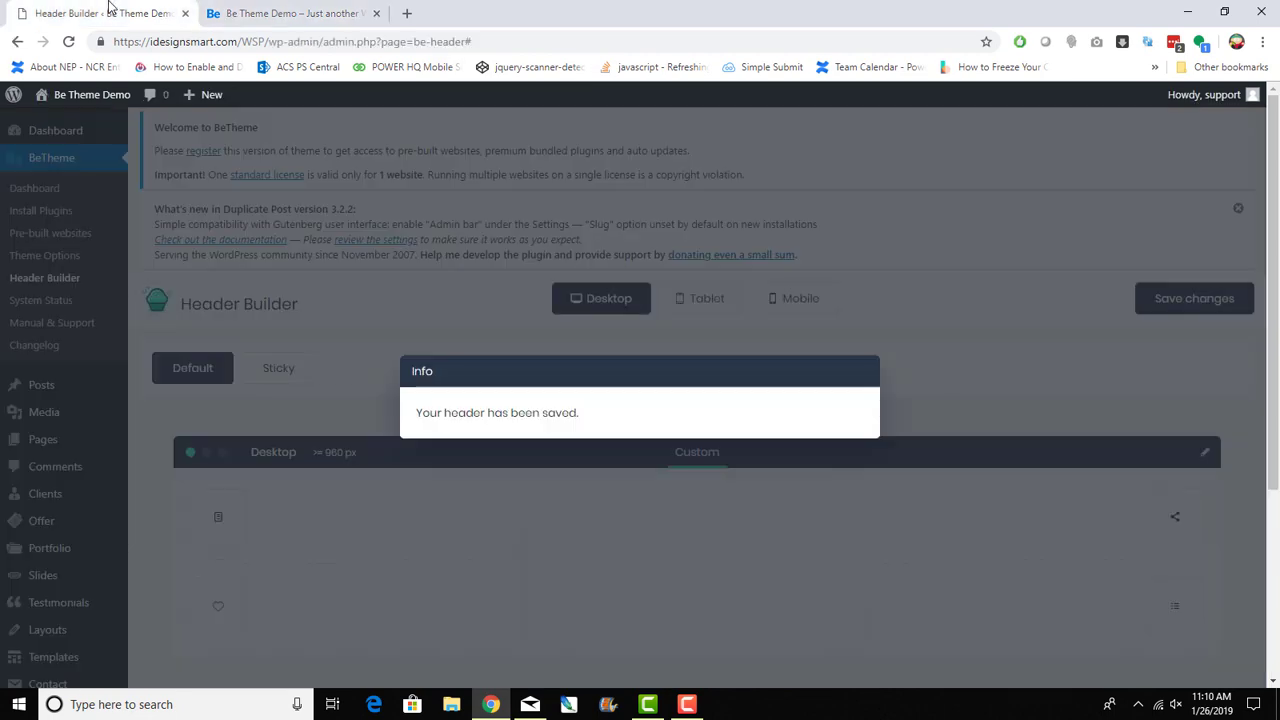
left_click(290, 13)
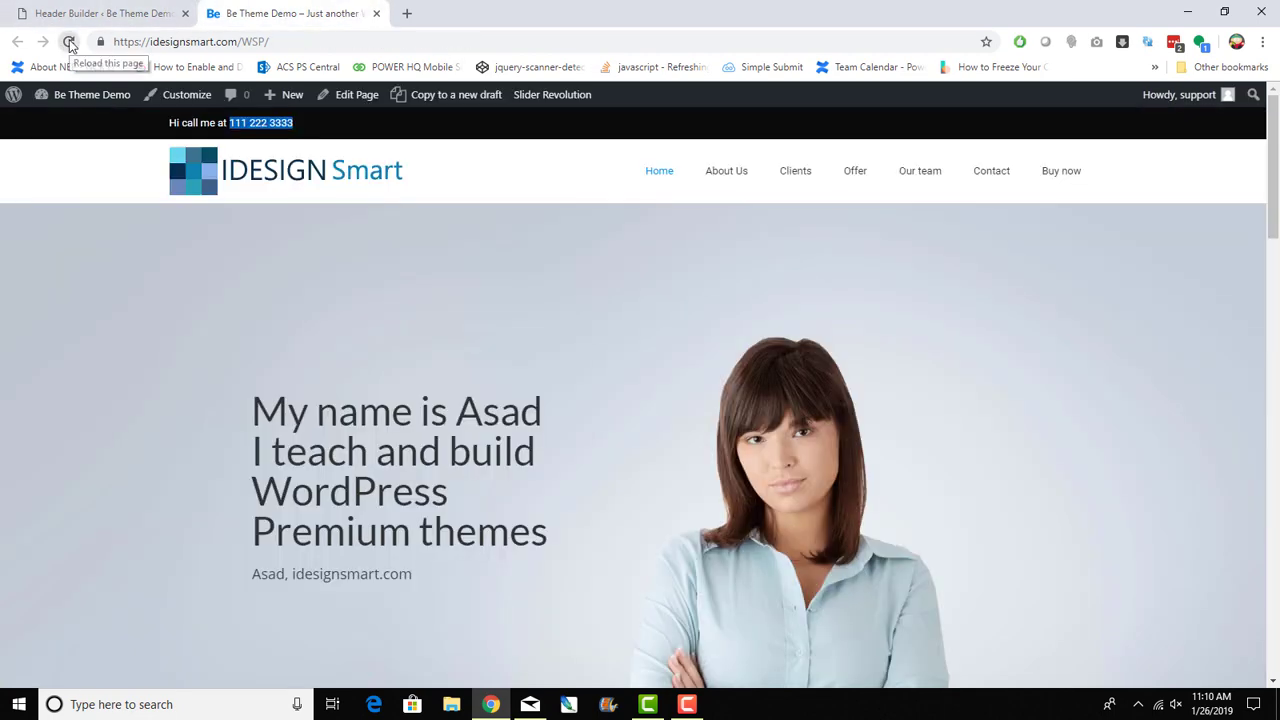
left_click(68, 41)
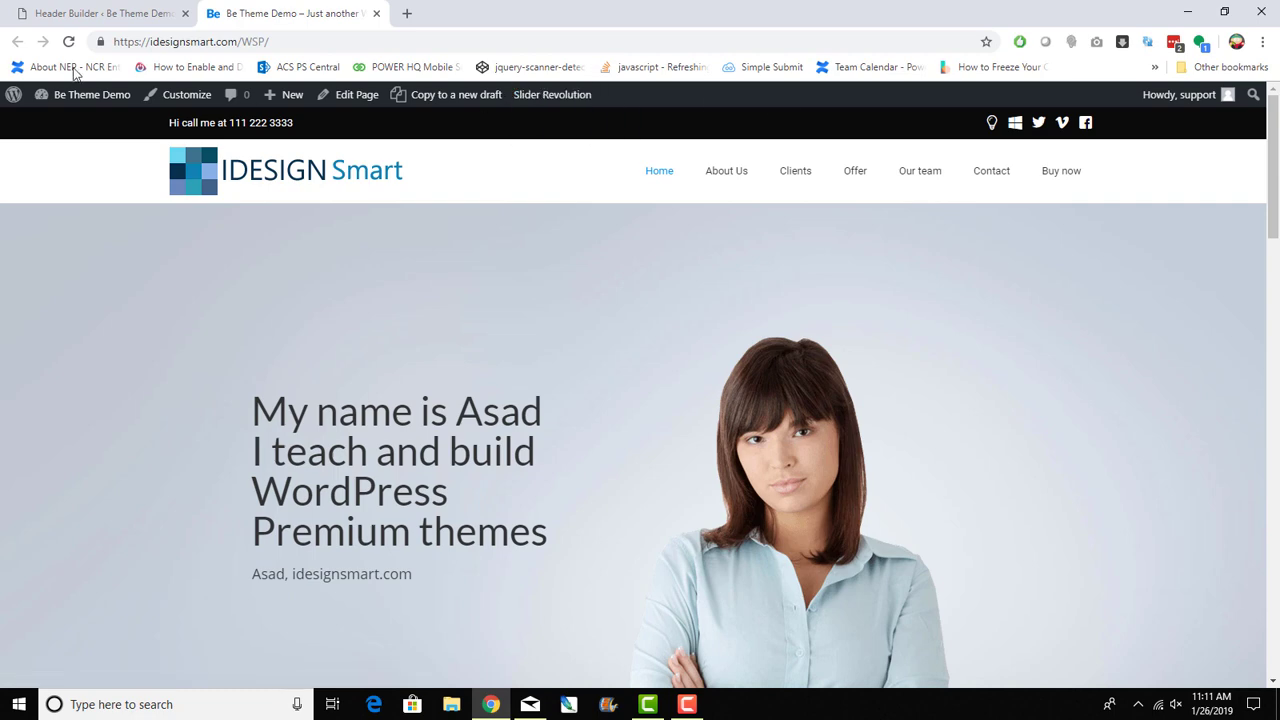
Step: Return to the Header Builder and add a Text item to the Action bar's center area, leaving its text empty
left_click(95, 13)
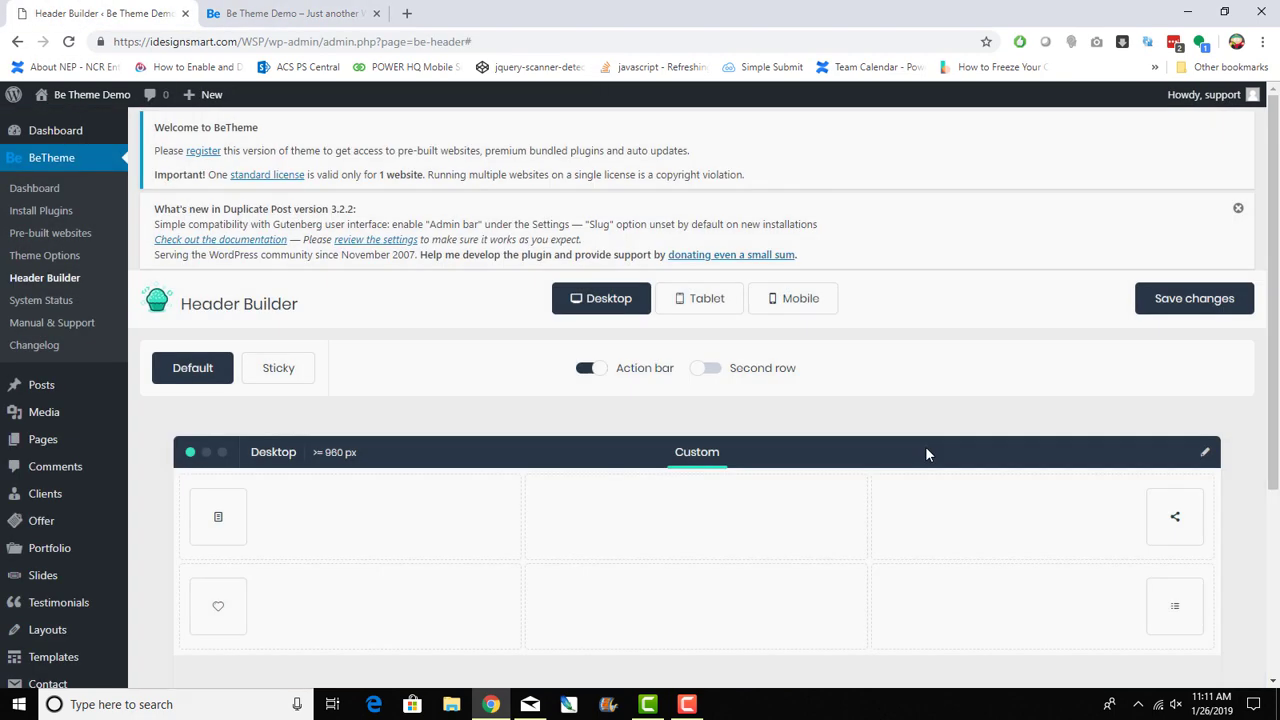
scroll(745, 492, "down", 3)
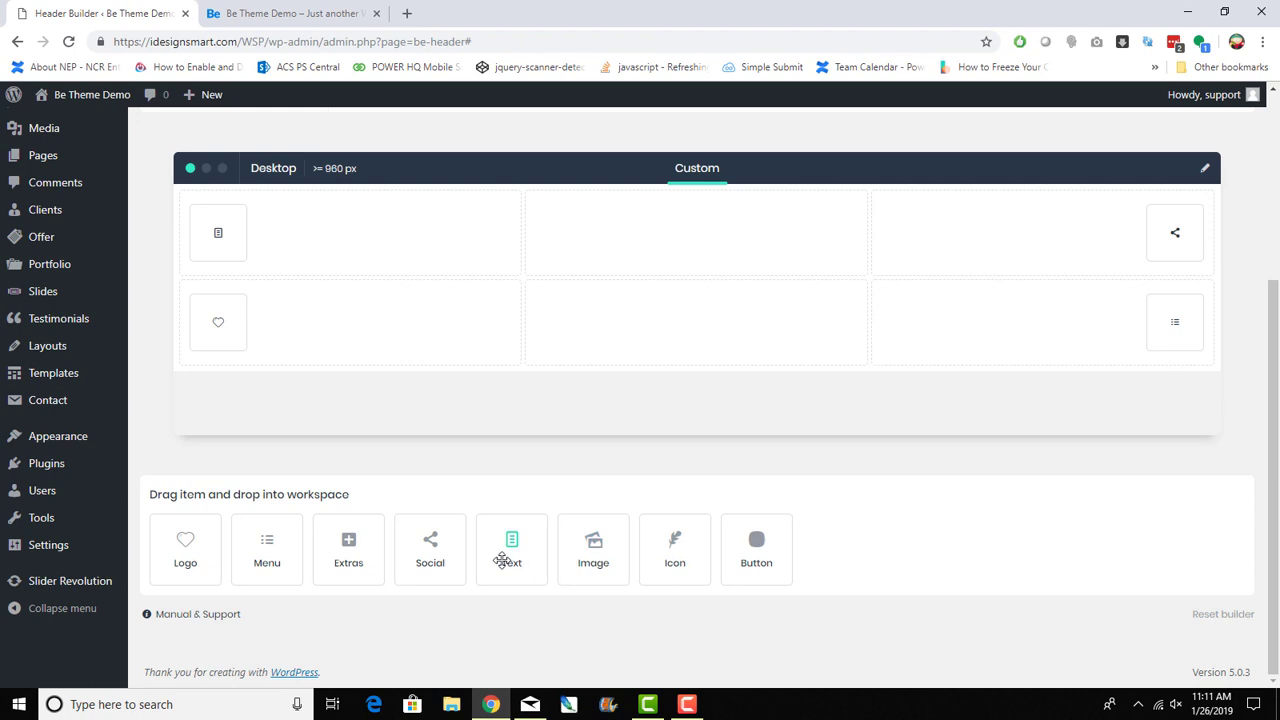
left_click_drag(502, 560, 660, 250)
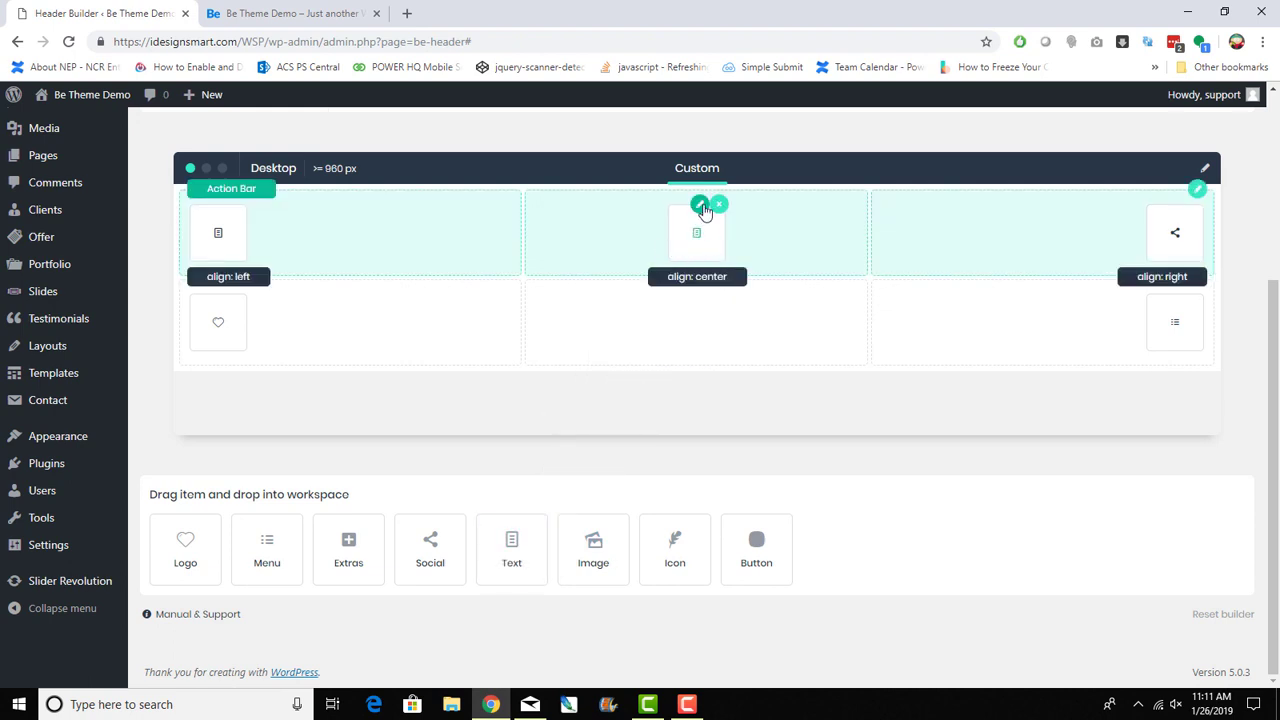
left_click(702, 205)
left_click(645, 231)
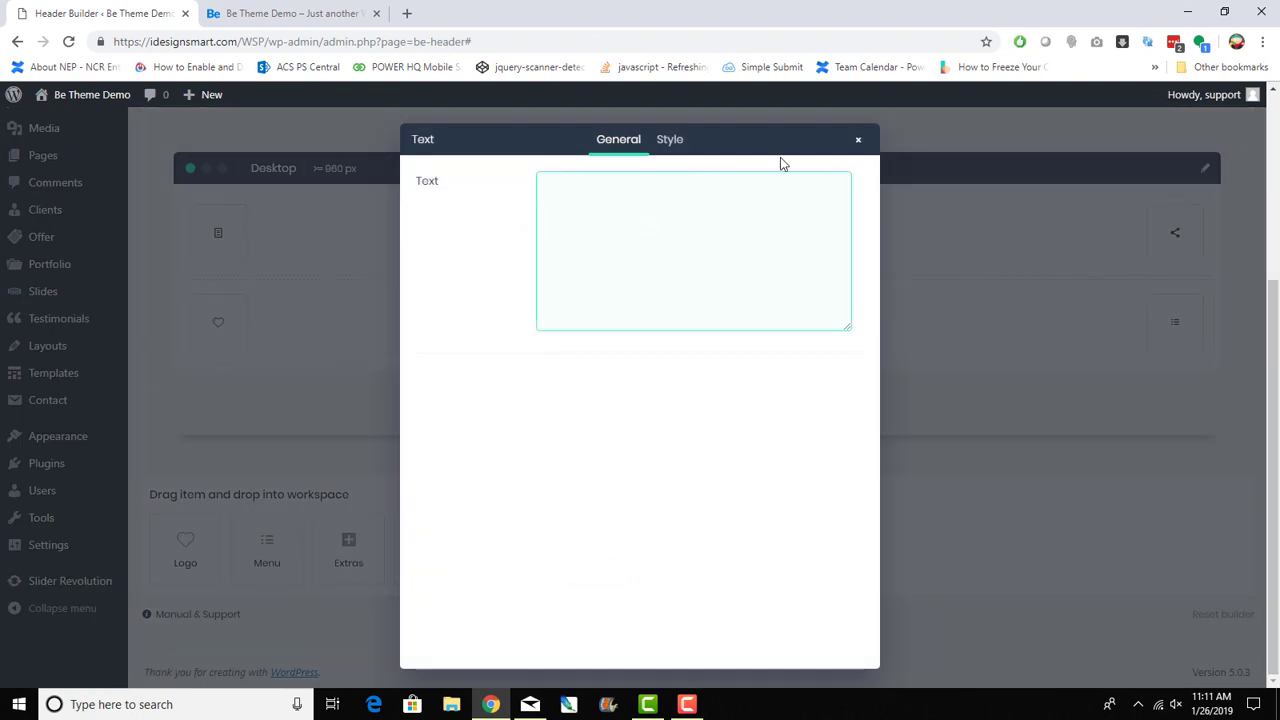
left_click(859, 141)
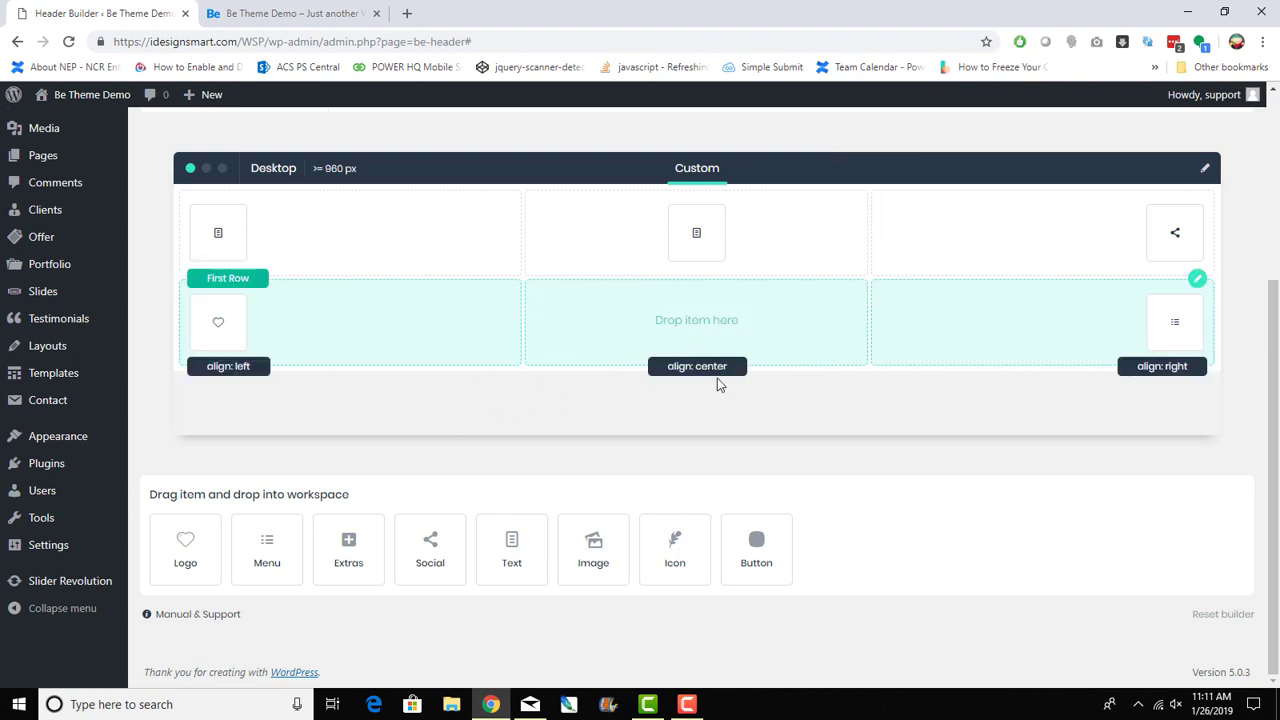
Step: Look at the menu on the home page, then move the Menu item to the First Row's center area in the Header Builder
left_click(310, 13)
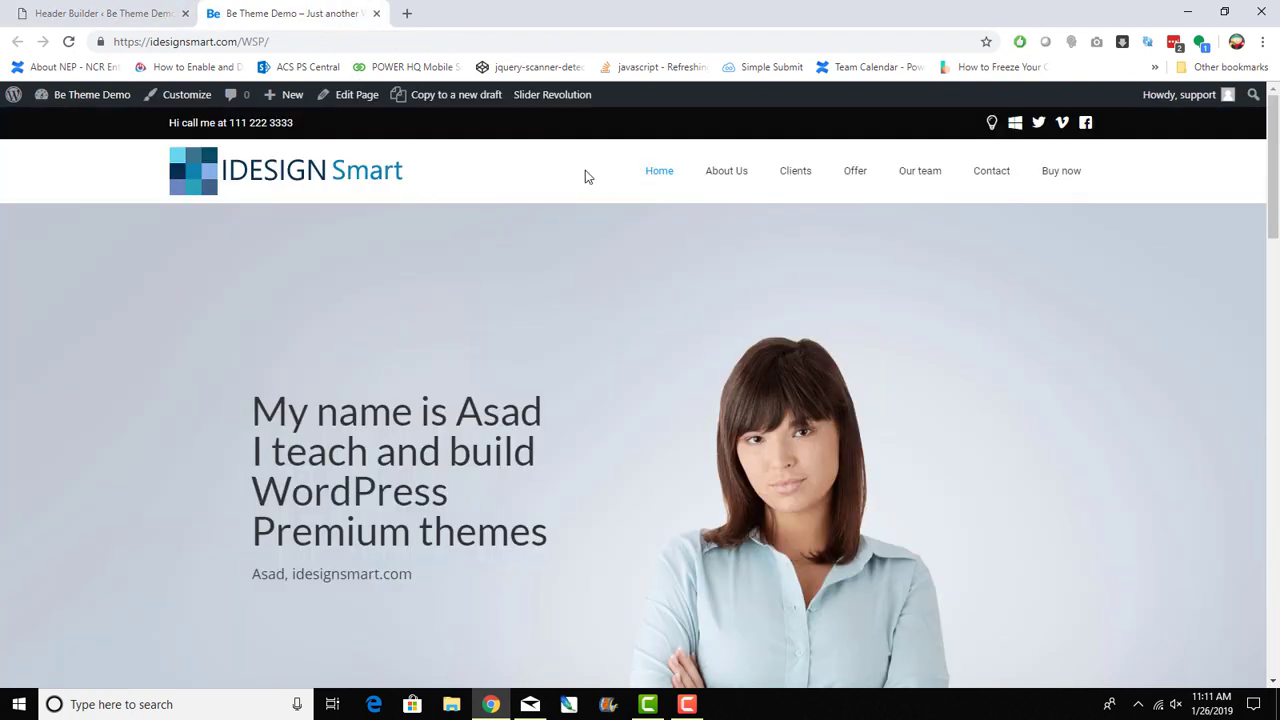
left_click(104, 13)
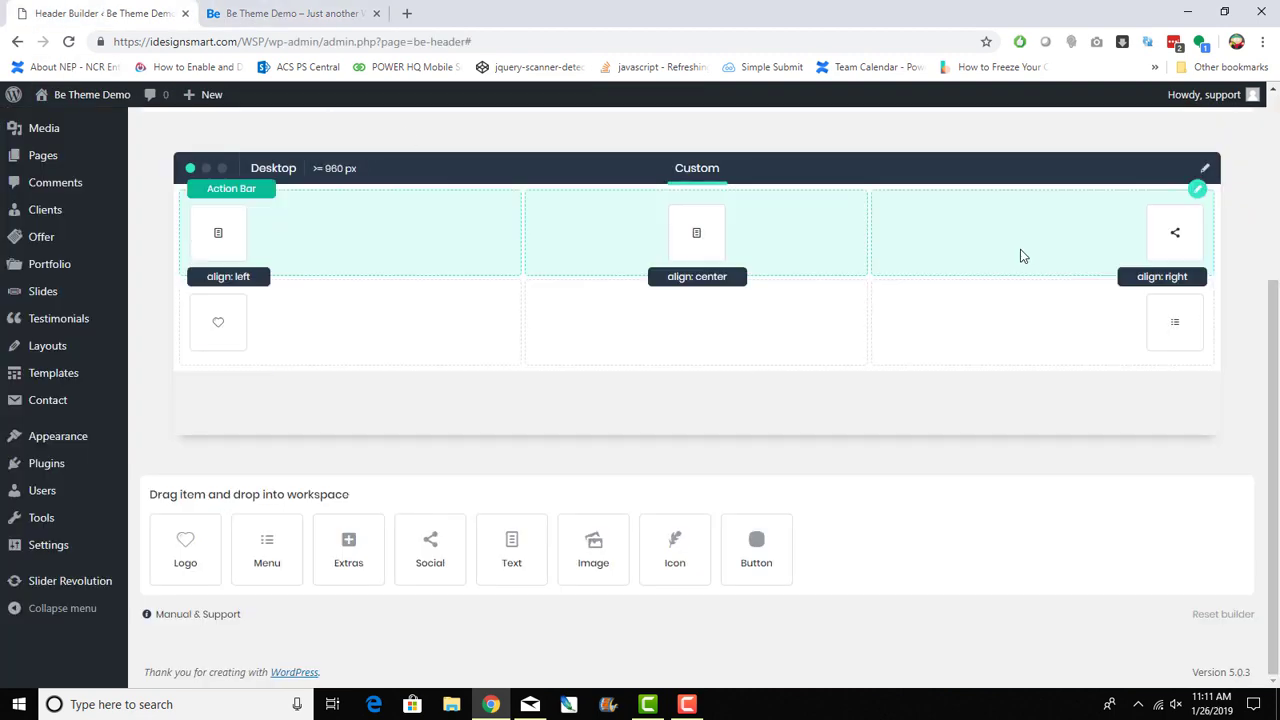
left_click_drag(1169, 316, 677, 317)
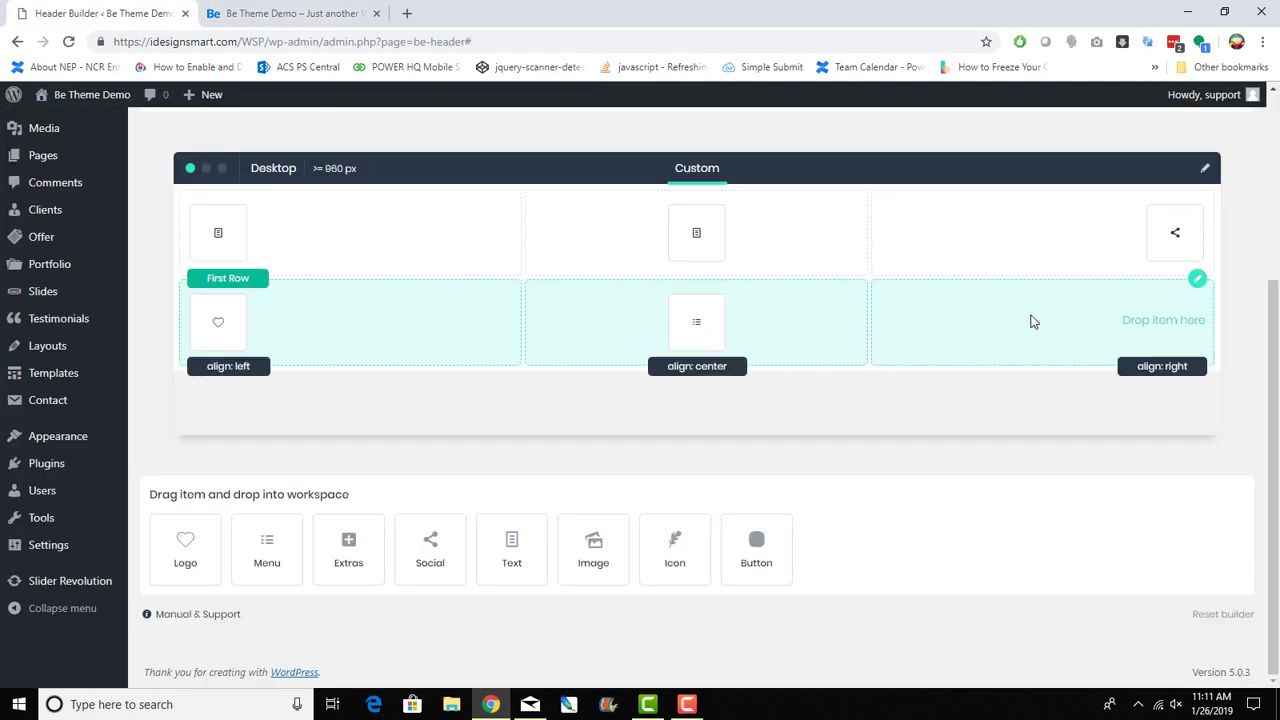
Step: Add two Button items to the First Row's right-aligned area and title the first of them "Get Started"
left_click_drag(760, 545, 1065, 323)
left_click_drag(766, 560, 1049, 332)
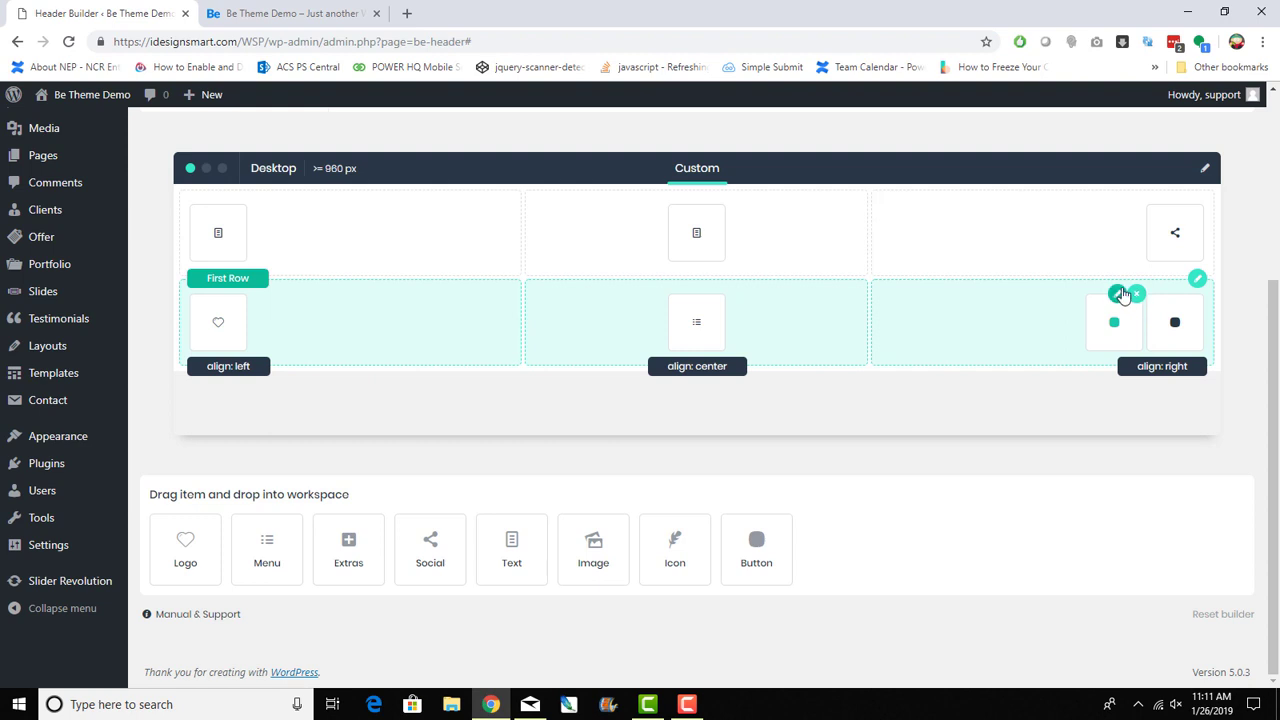
left_click(1116, 297)
left_click(604, 186)
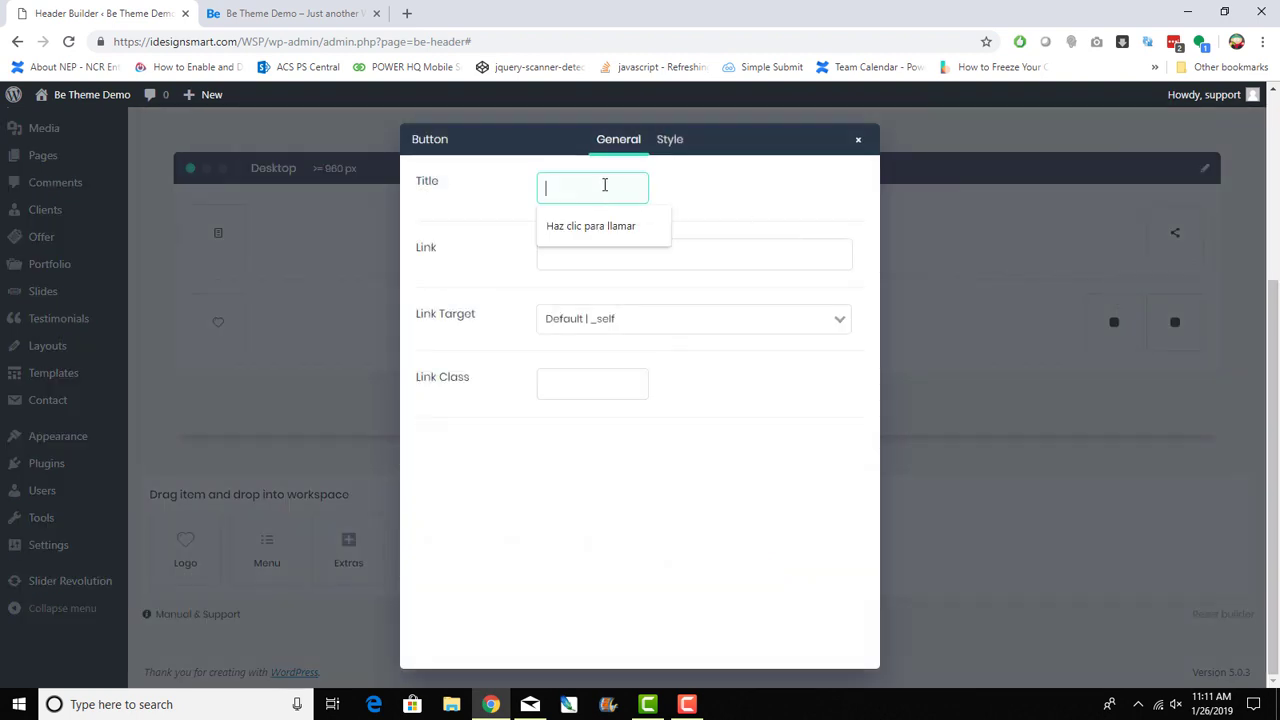
type("Get Started")
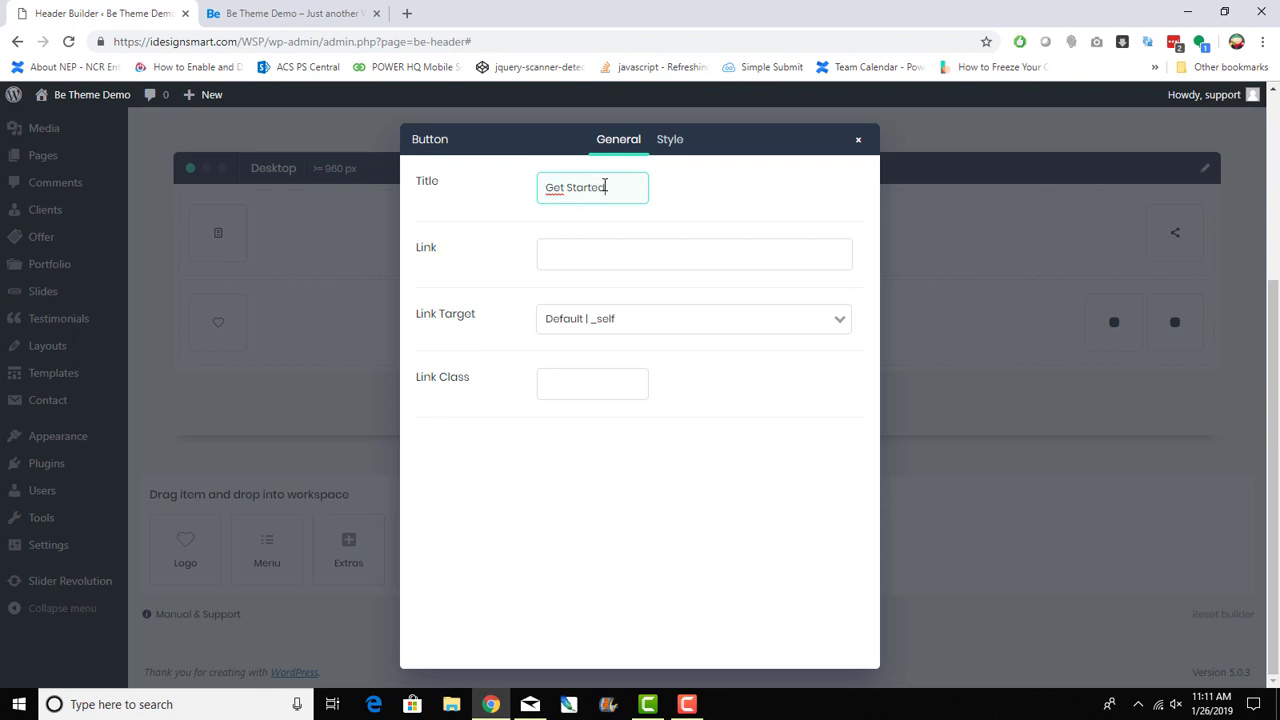
Step: Set the Get Started button's link to # and its button color to the muted olive #a9a992
left_click(609, 259)
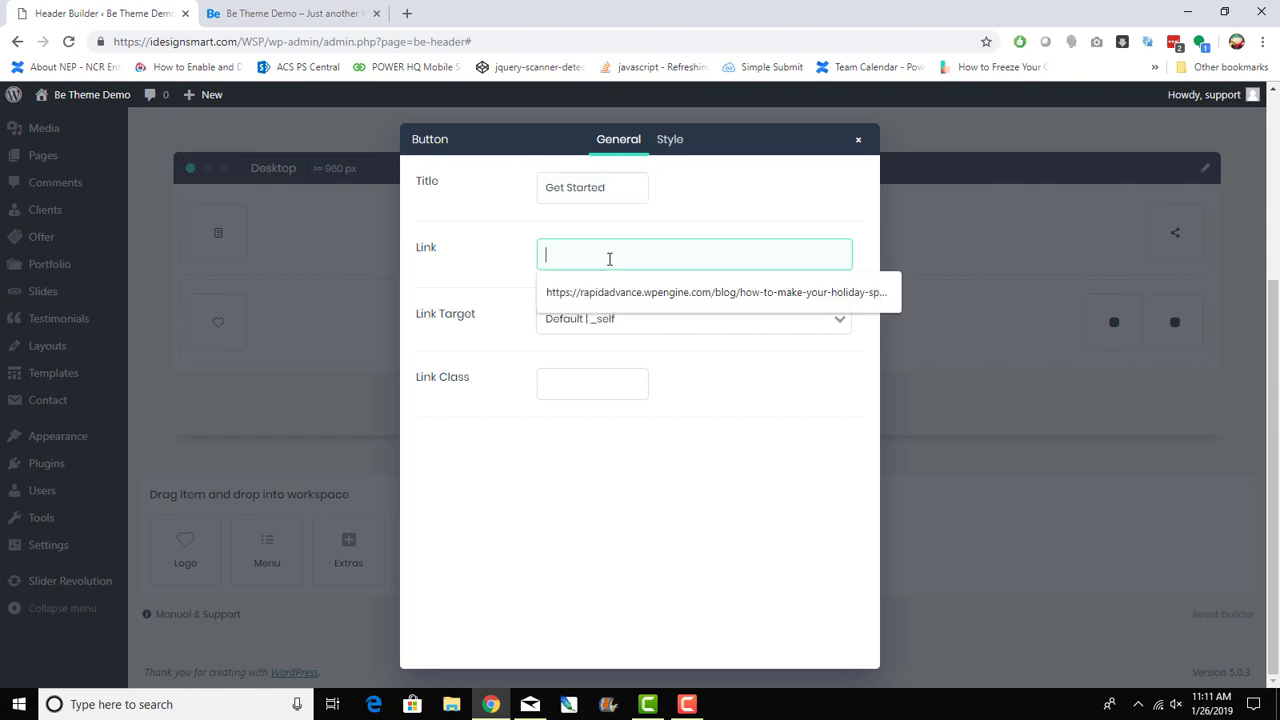
key("Escape")
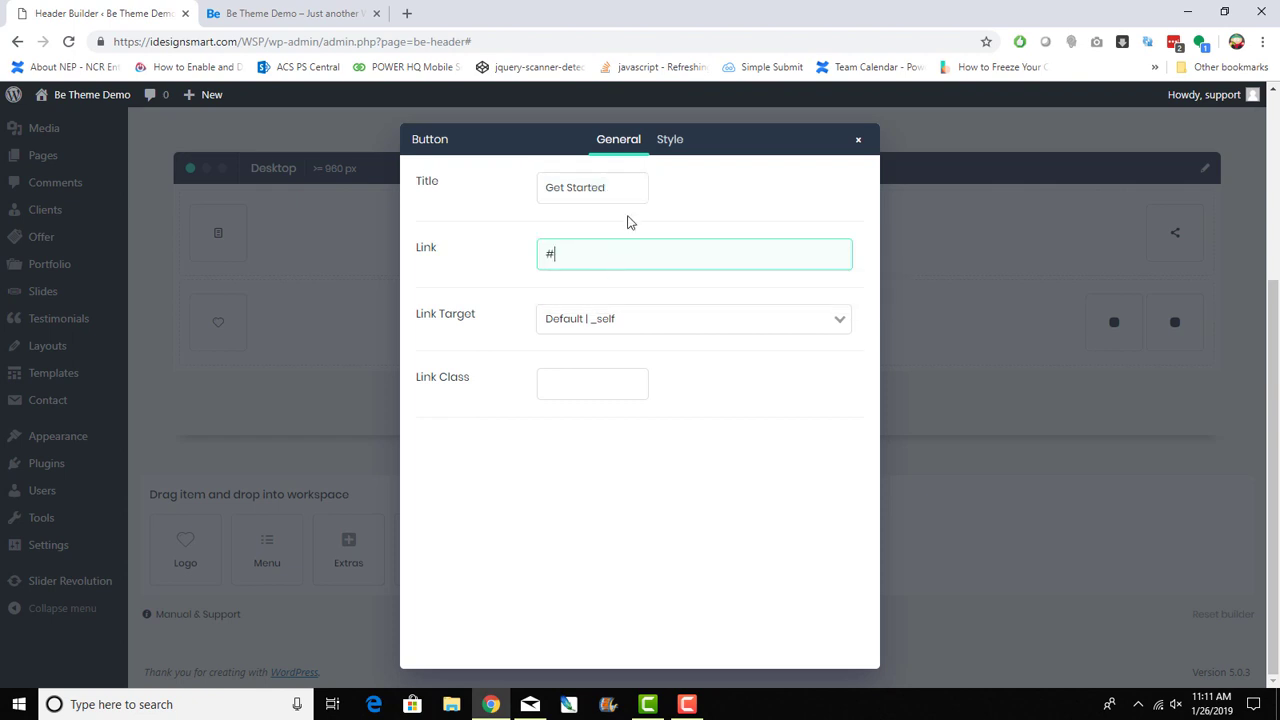
left_click(670, 139)
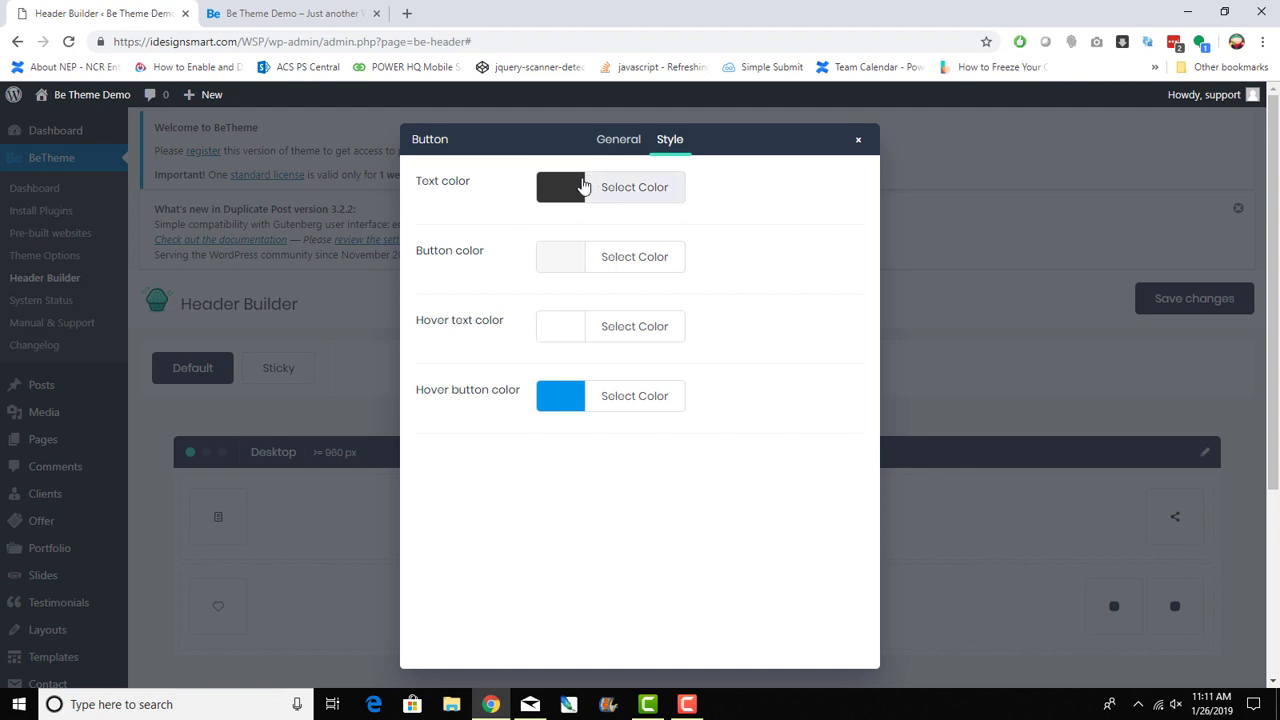
left_click(563, 261)
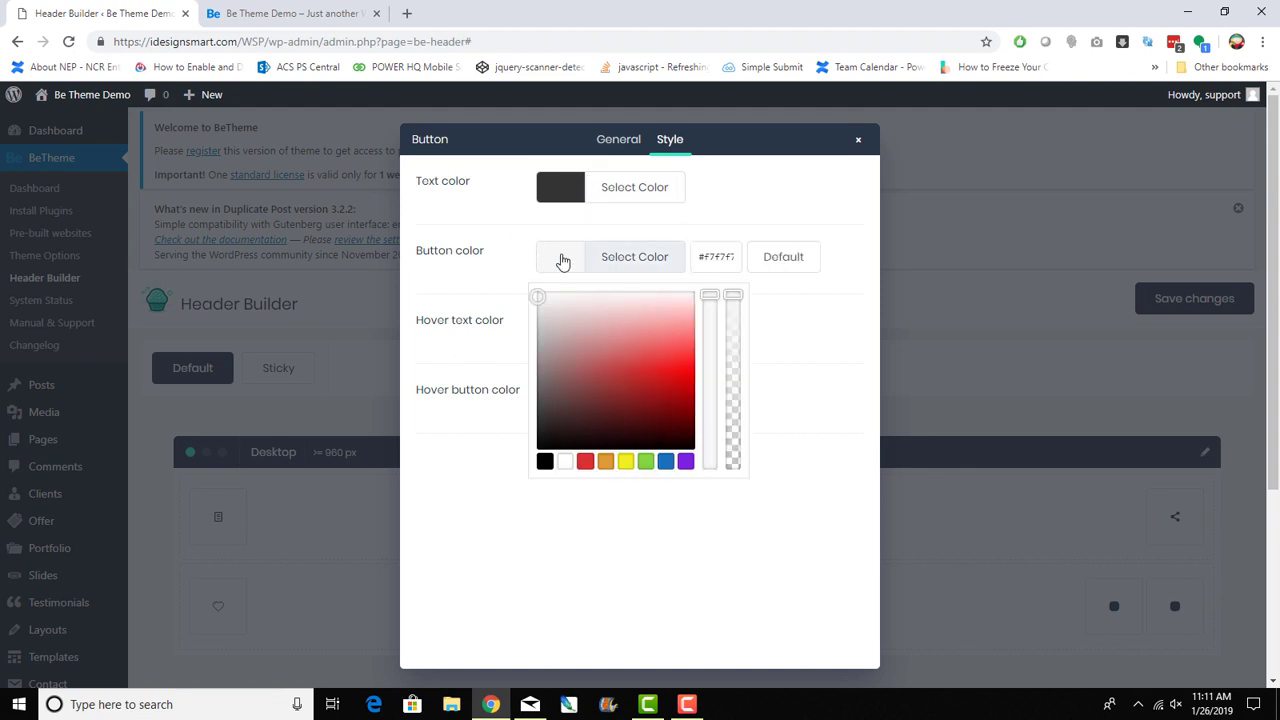
left_click(575, 321)
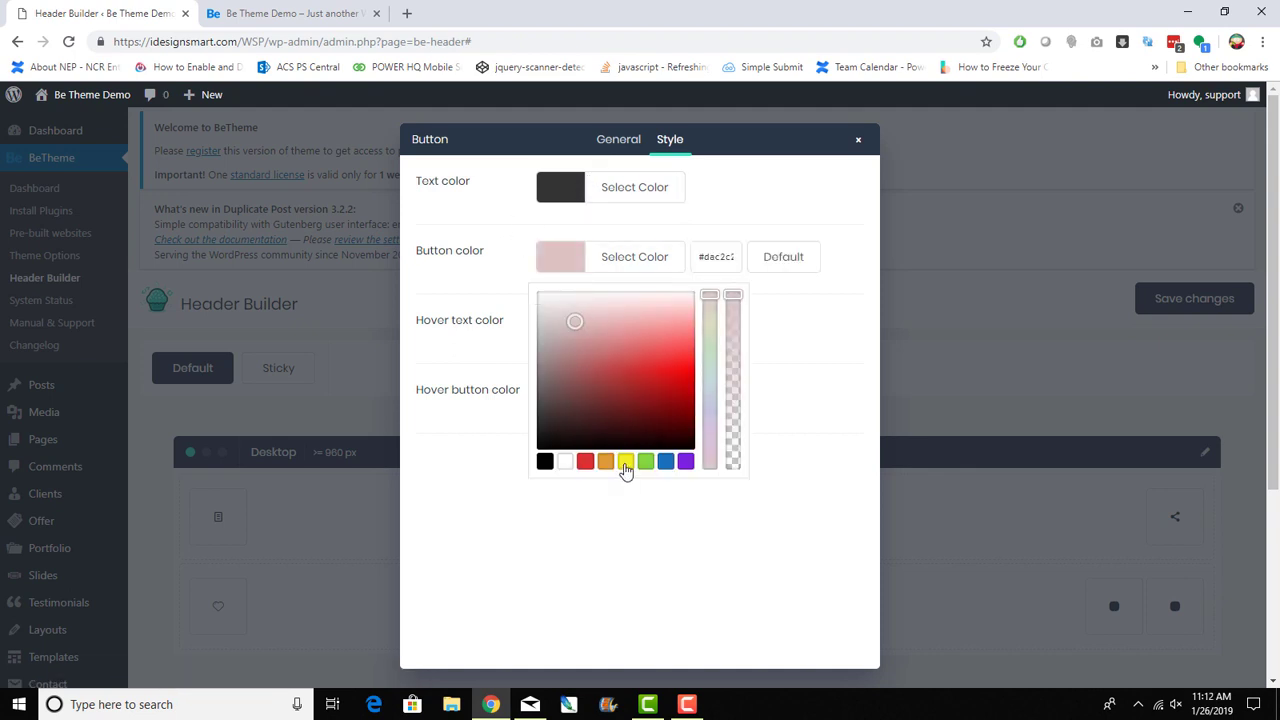
left_click(624, 464)
left_click(663, 357)
mouse_move(669, 359)
left_mouse_down()
mouse_move(551, 389)
mouse_move(556, 352)
left_mouse_up()
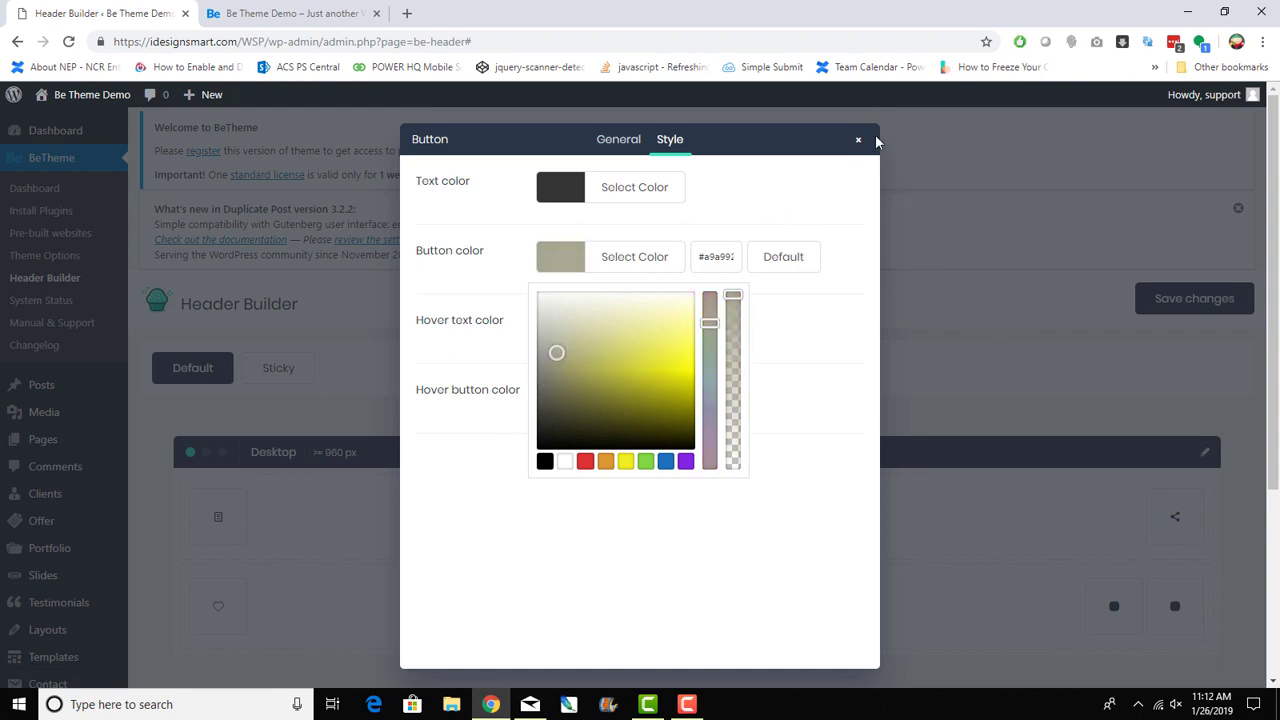
left_click(929, 340)
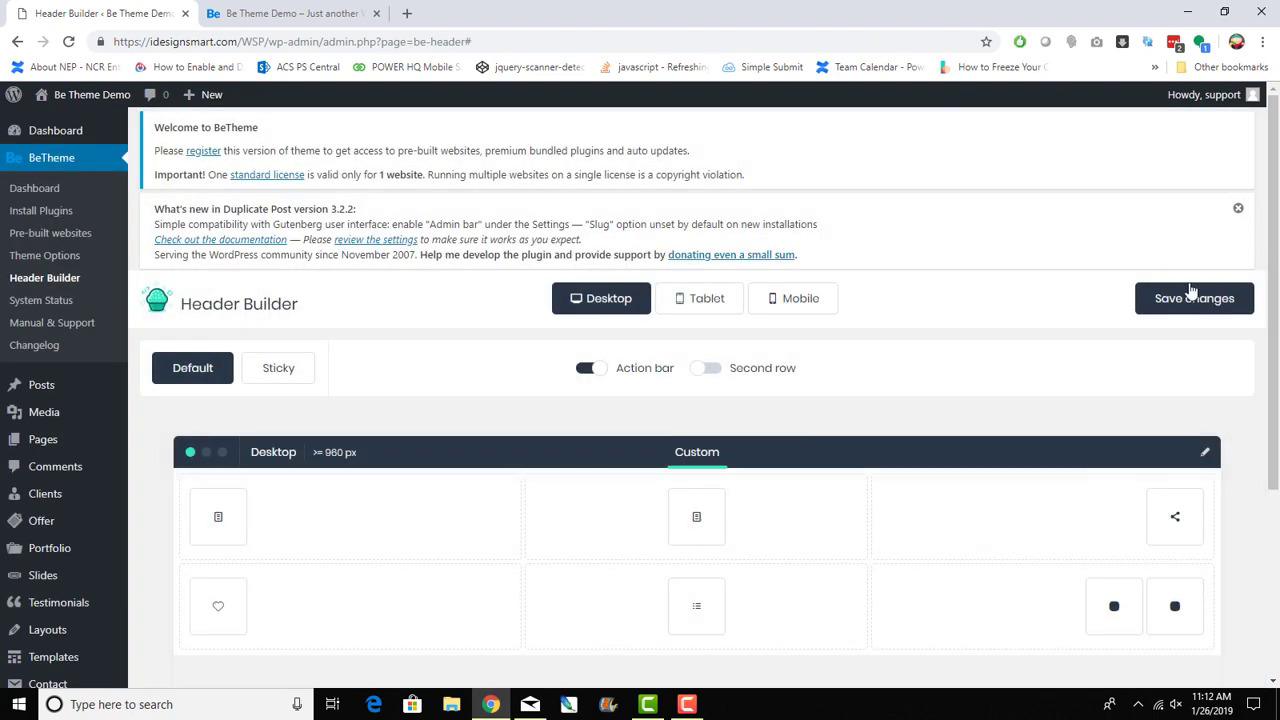
Step: Save the header and look over the Get Started button's general settings
left_click(1191, 292)
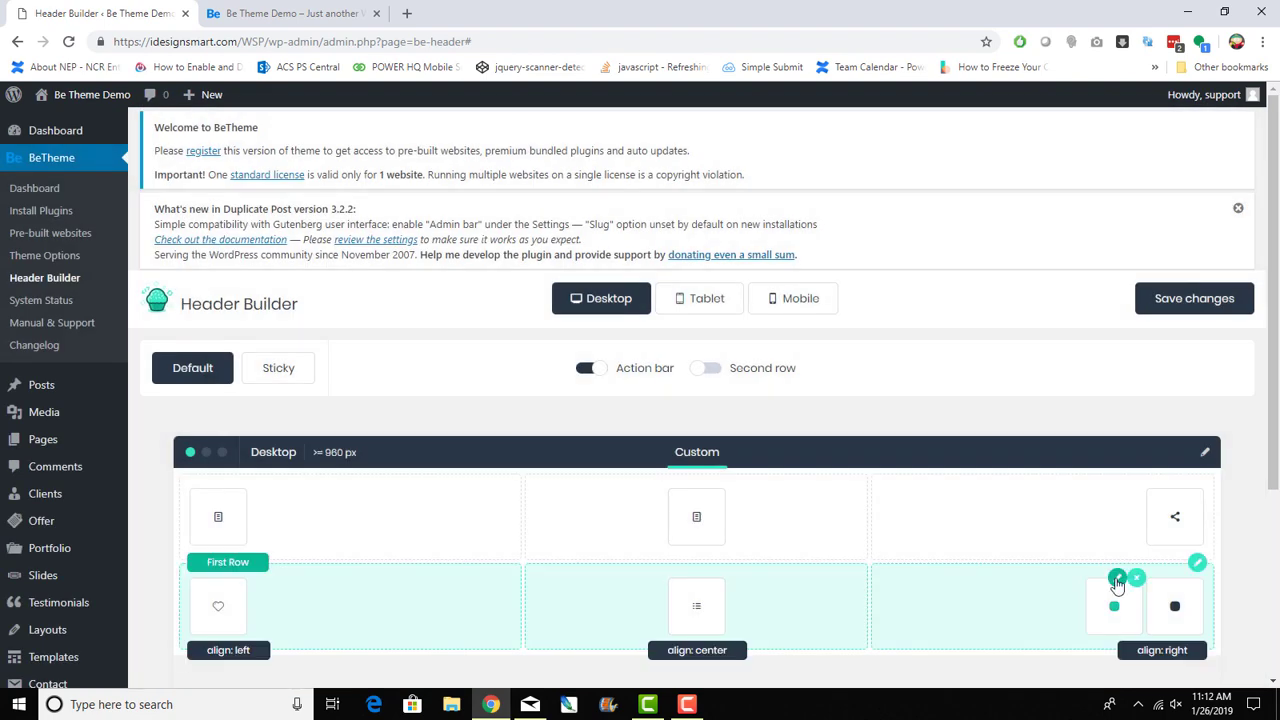
left_click(1117, 580)
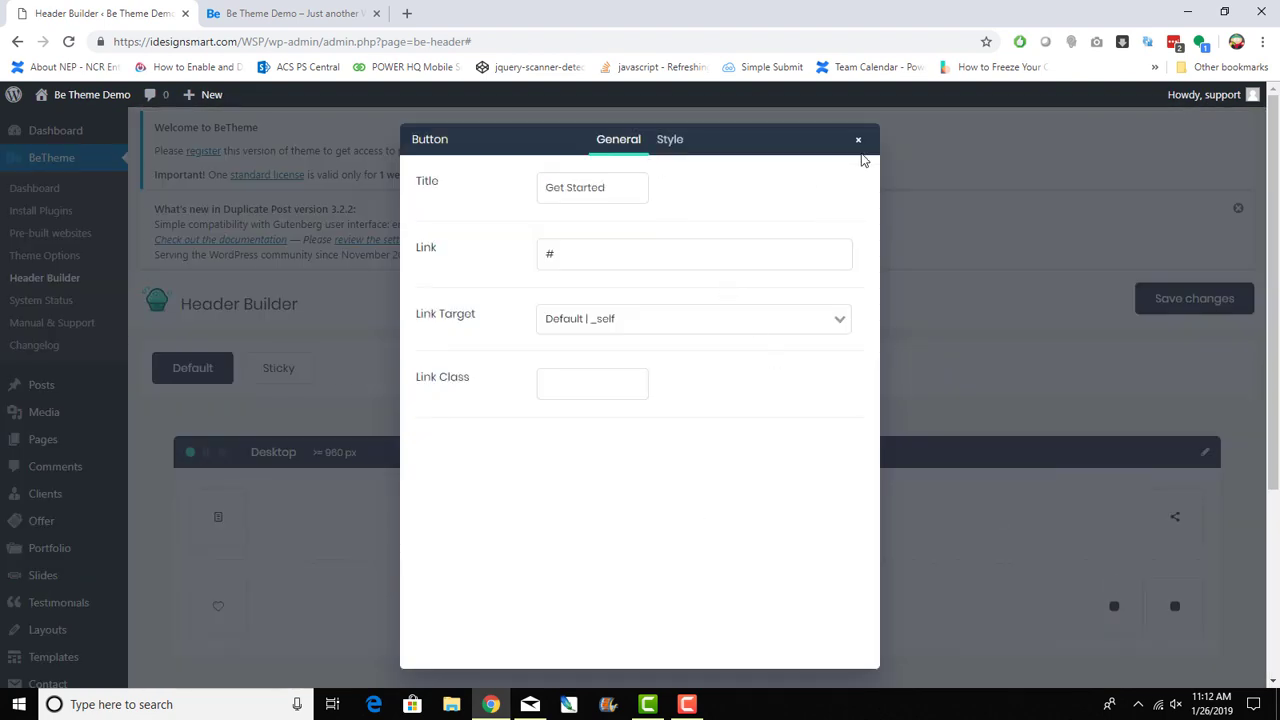
left_click(858, 139)
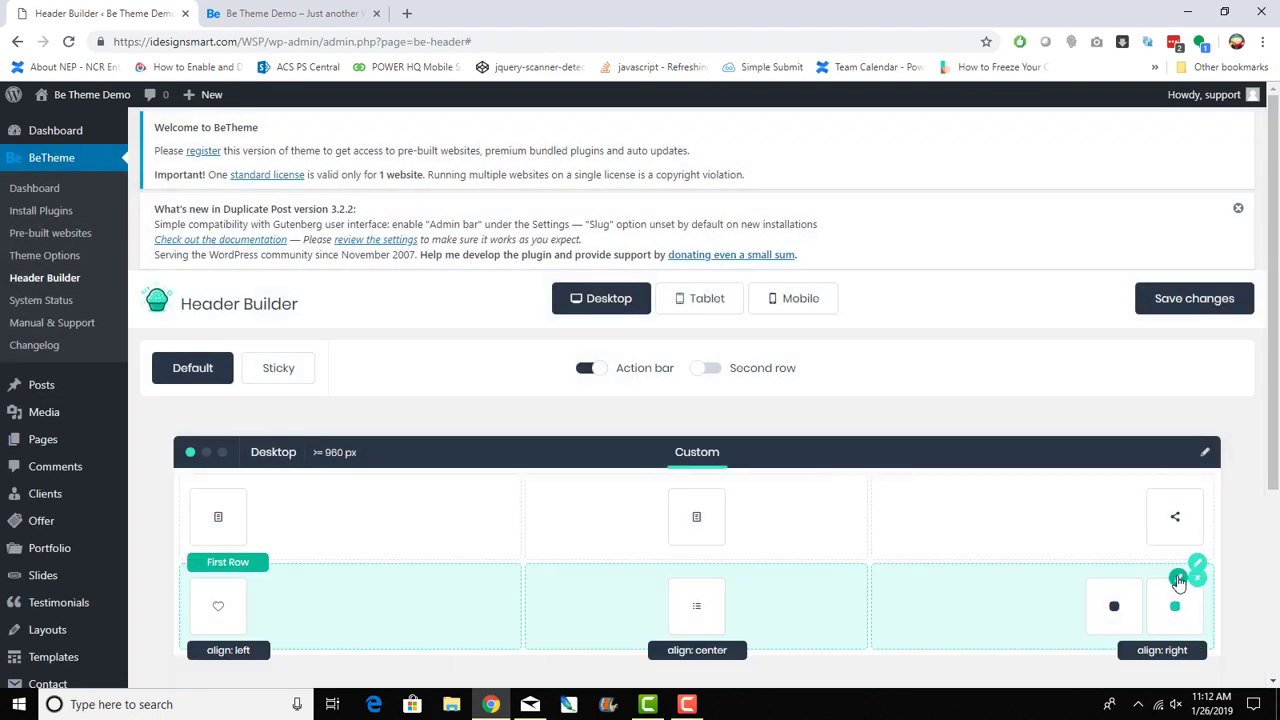
Step: Title the second button in the First Row "Lets Go" and set its link to #, keeping the default colors
left_click(1177, 578)
left_click(605, 190)
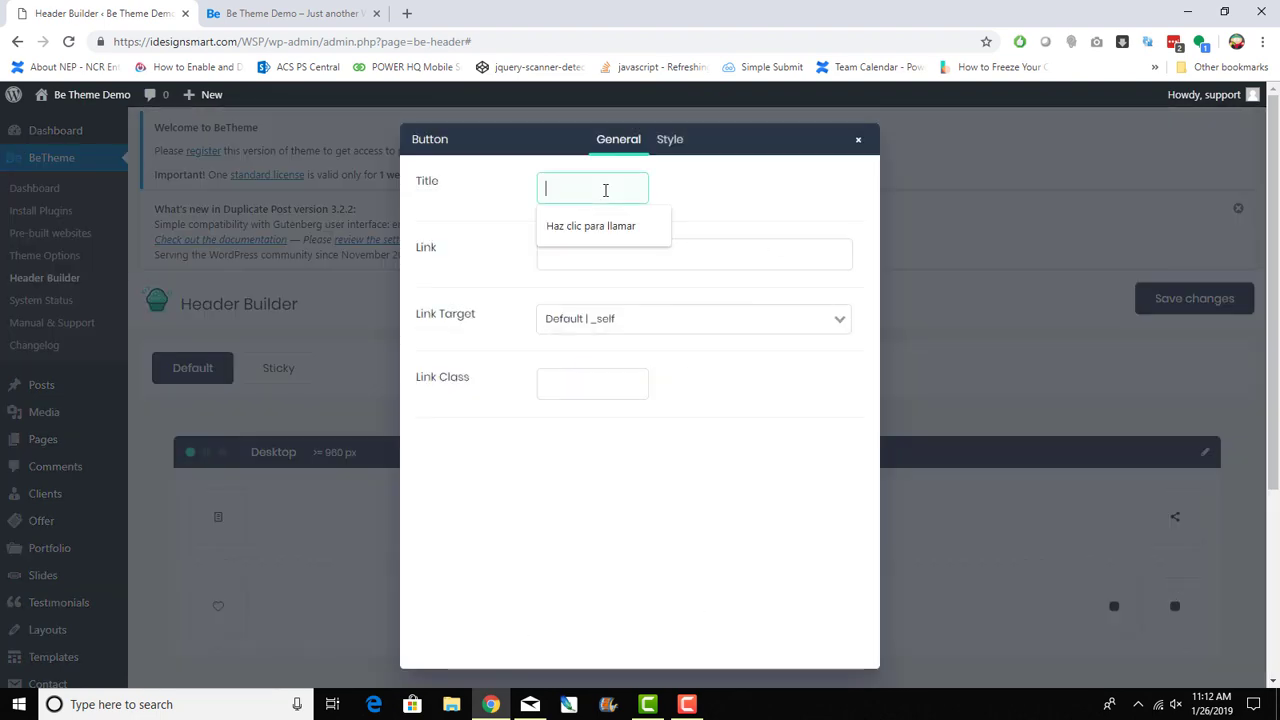
type("Lets")
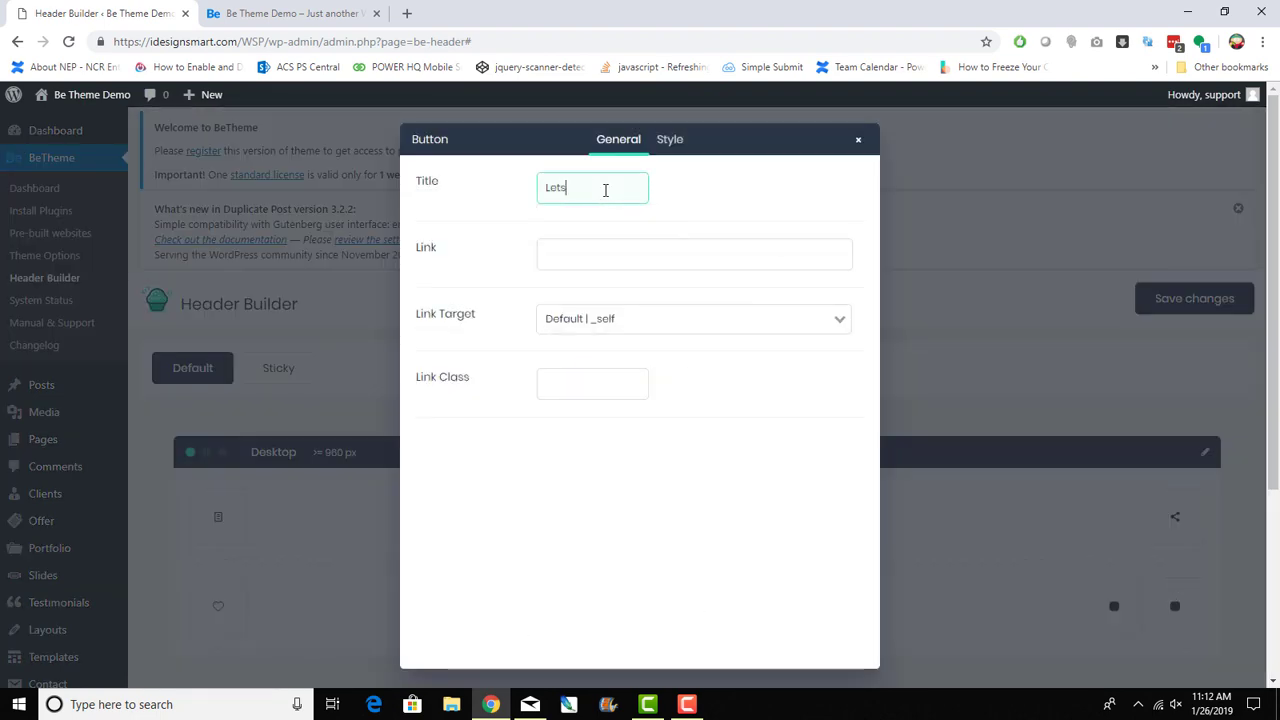
type(" Go")
key("Tab")
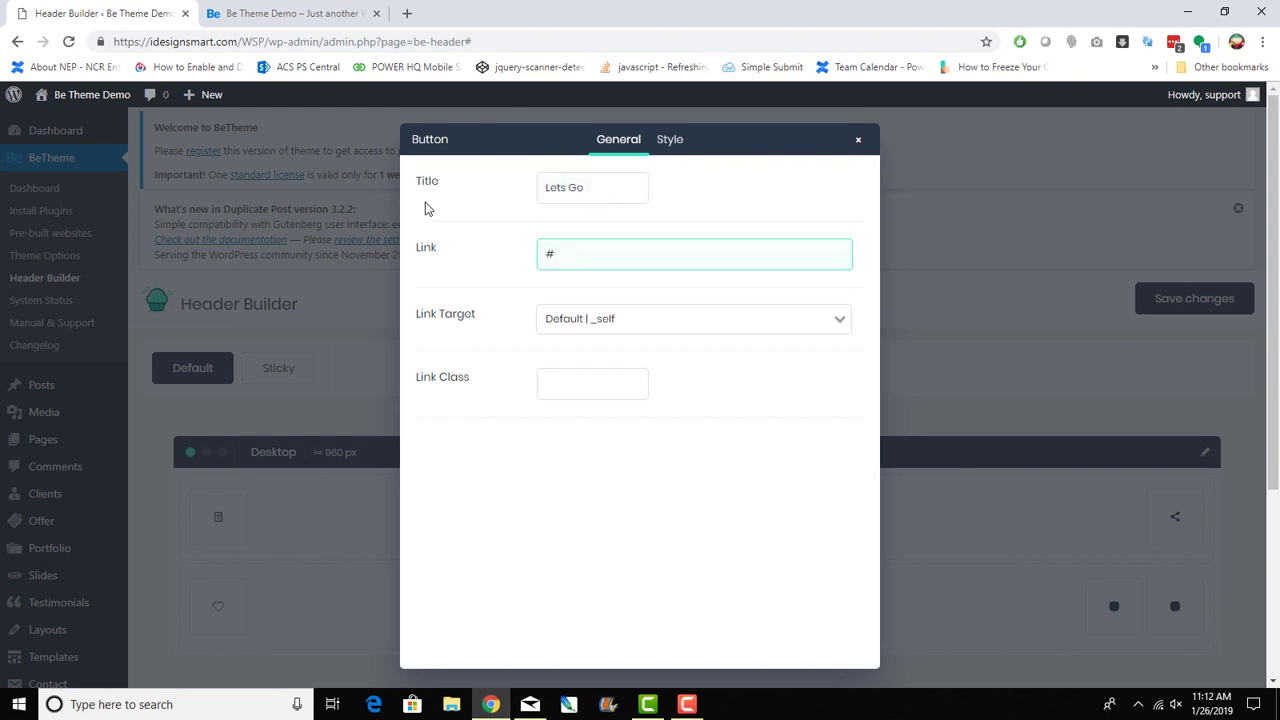
type("#")
left_click(683, 147)
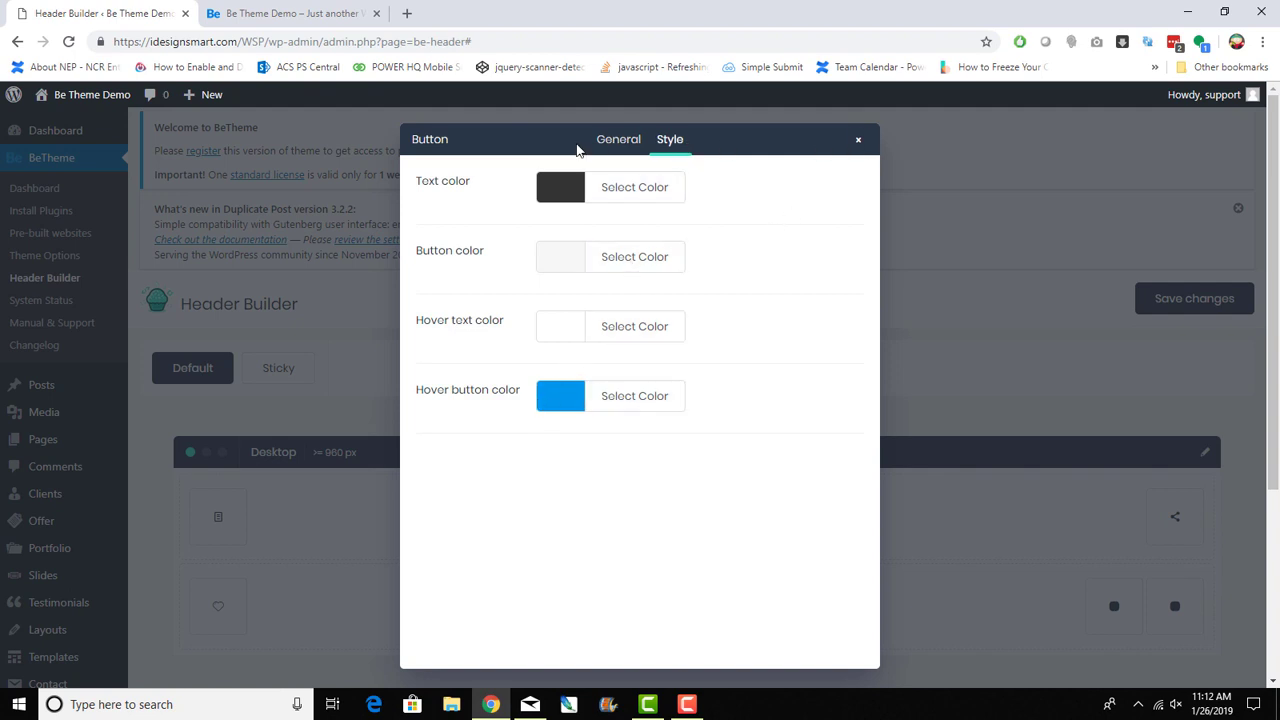
left_click(634, 138)
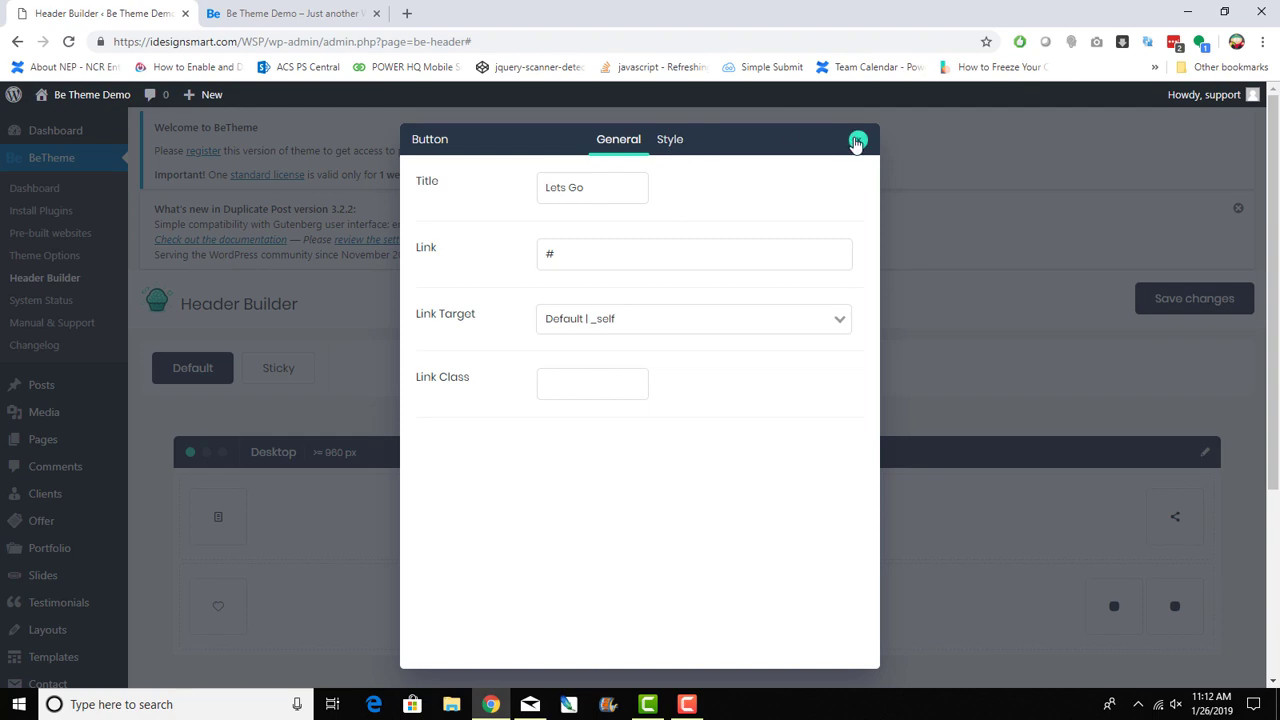
left_click(857, 142)
Step: Save the header and check the two new buttons on the reloaded home page
left_click(1185, 310)
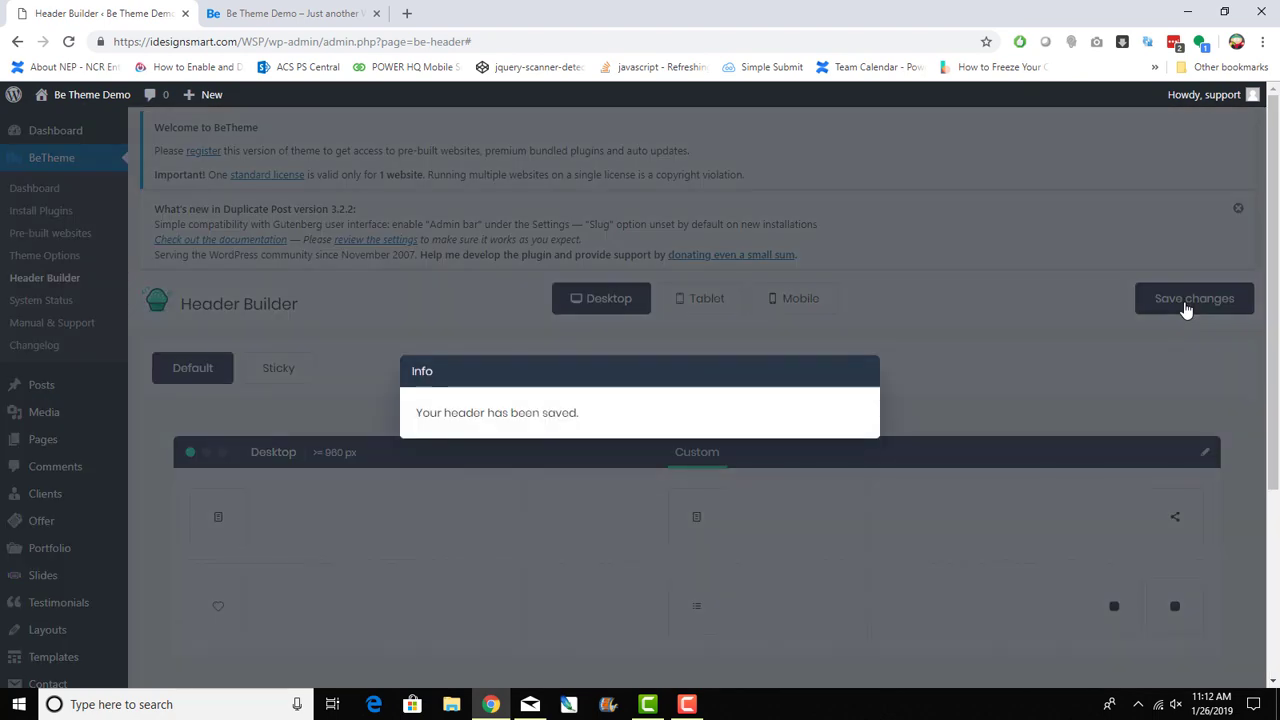
left_click(308, 12)
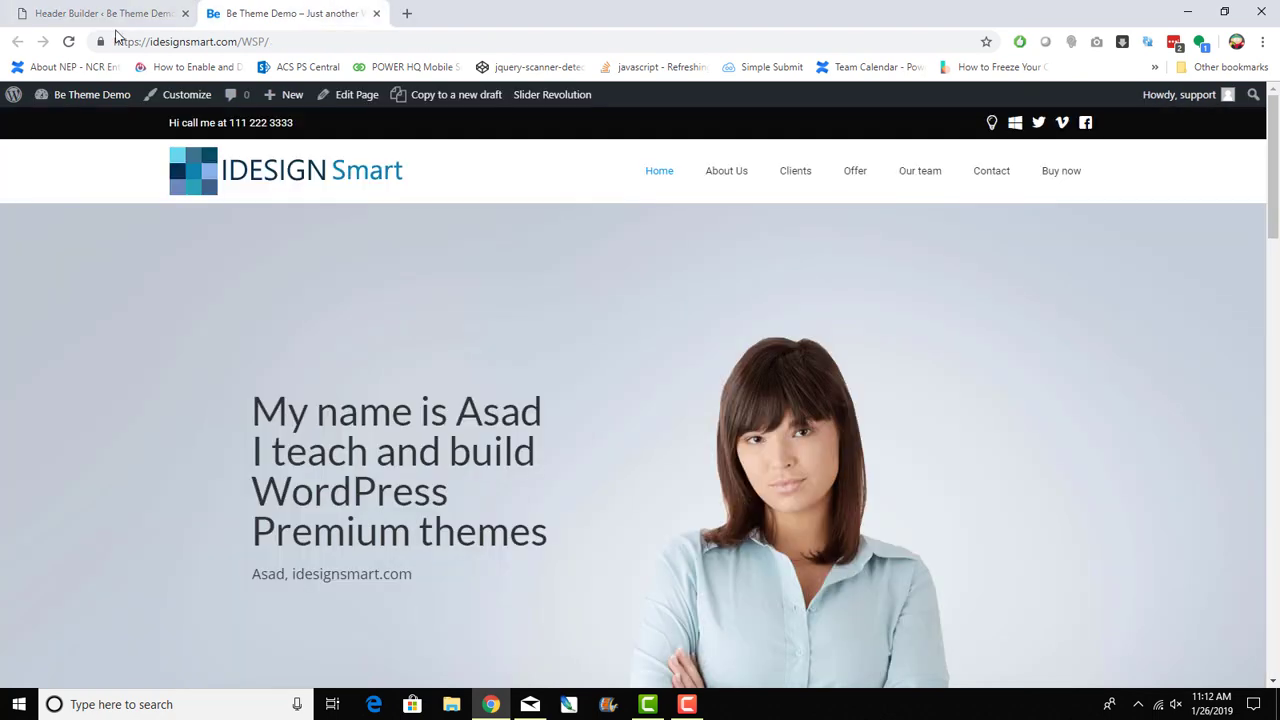
left_click(67, 42)
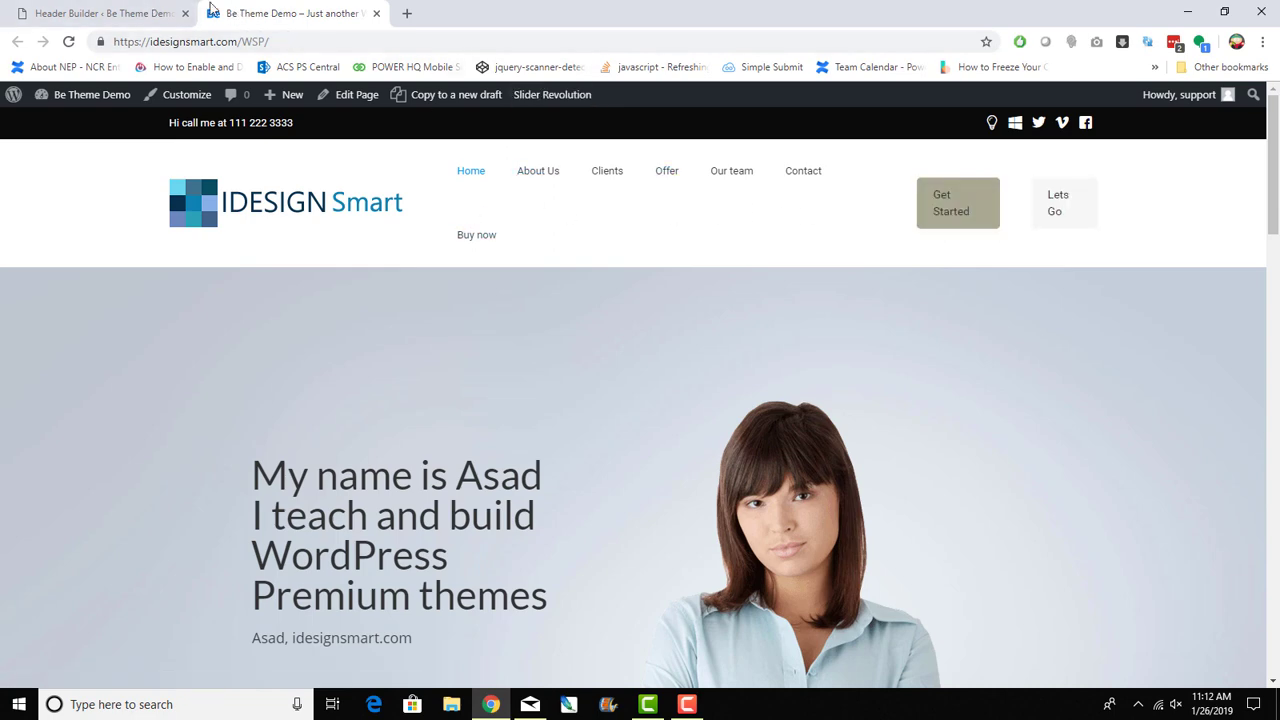
Step: Open the WordPress Menus page in place of the Header Builder and look over the home page header again
left_click(140, 13)
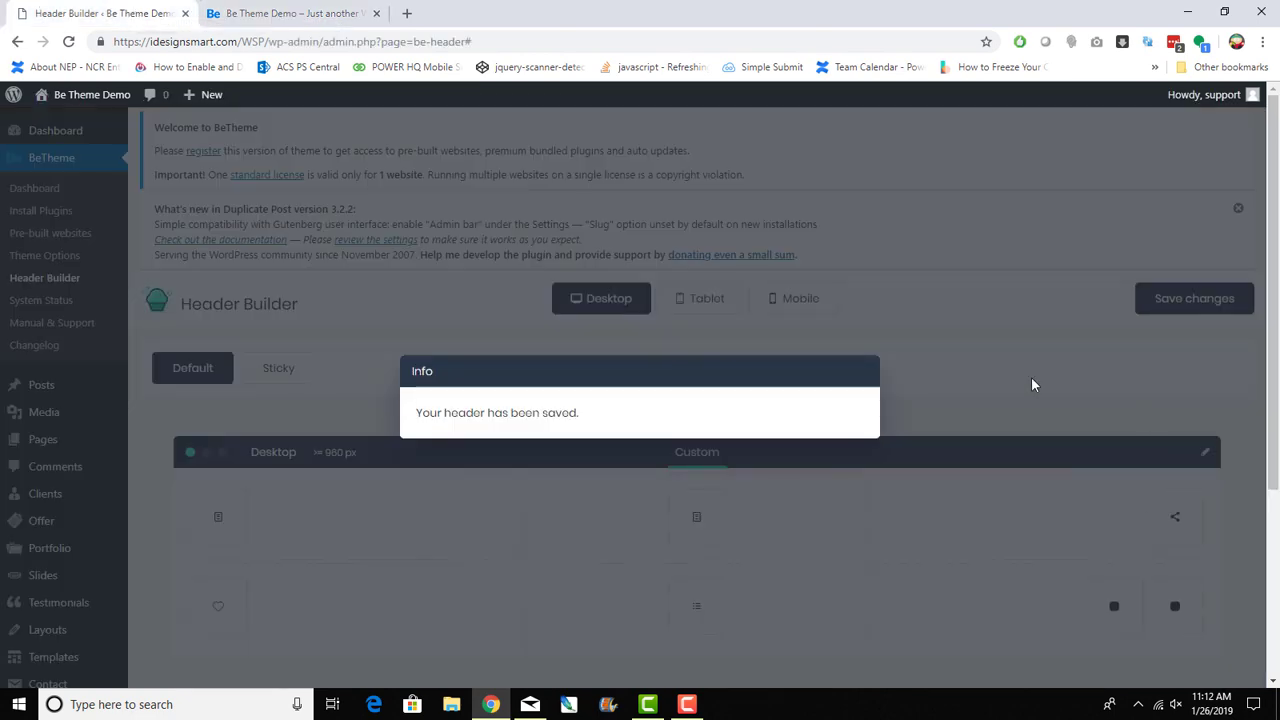
scroll(220, 490, "down", 3)
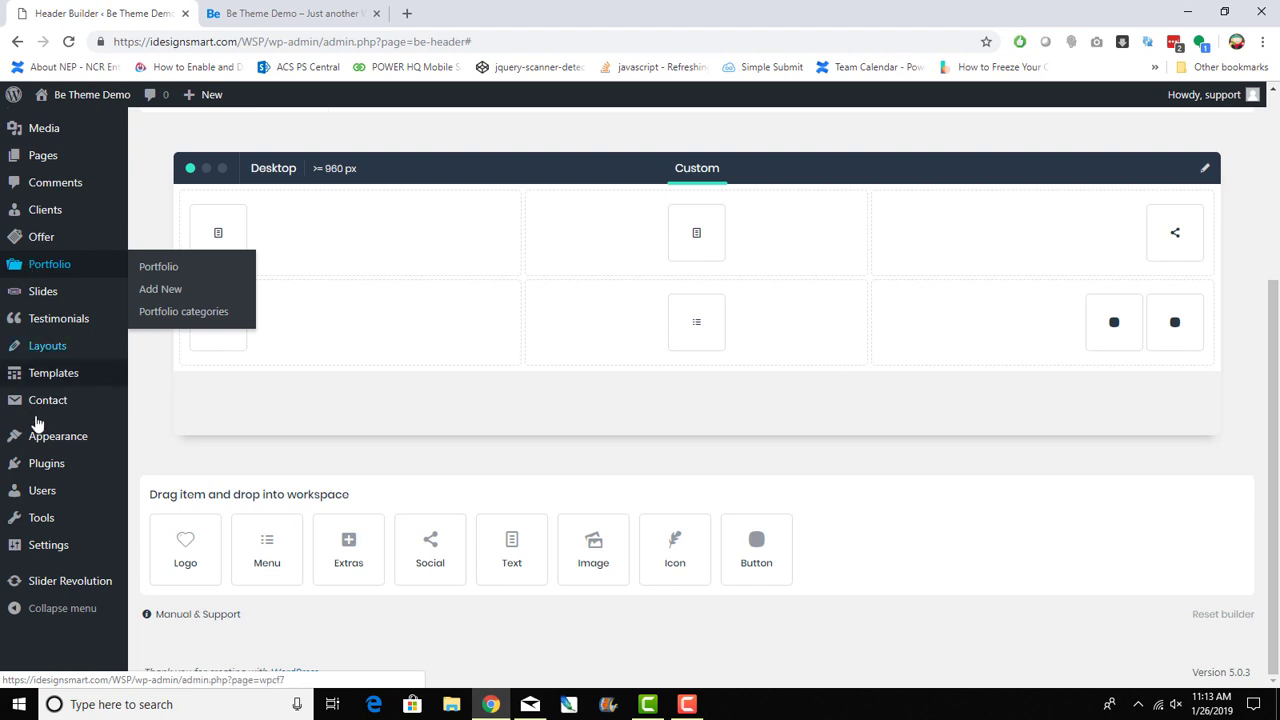
mouse_move(26, 443)
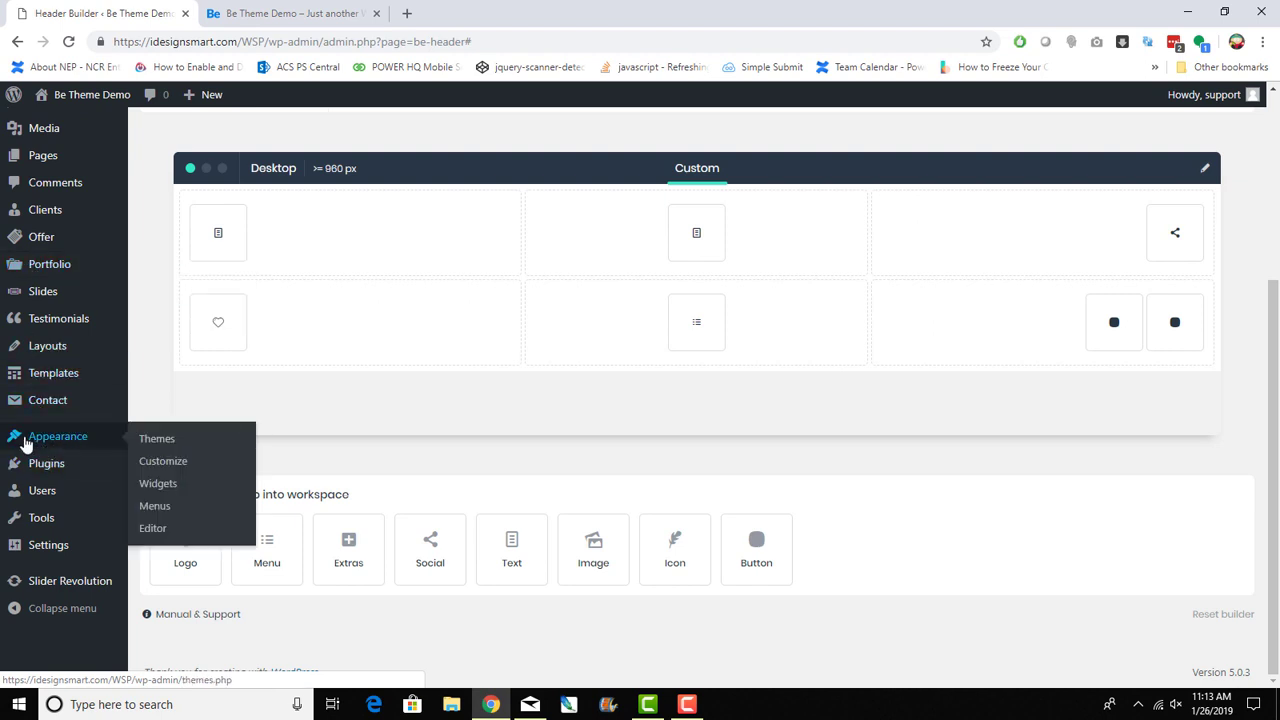
left_click(180, 460)
left_click(283, 12)
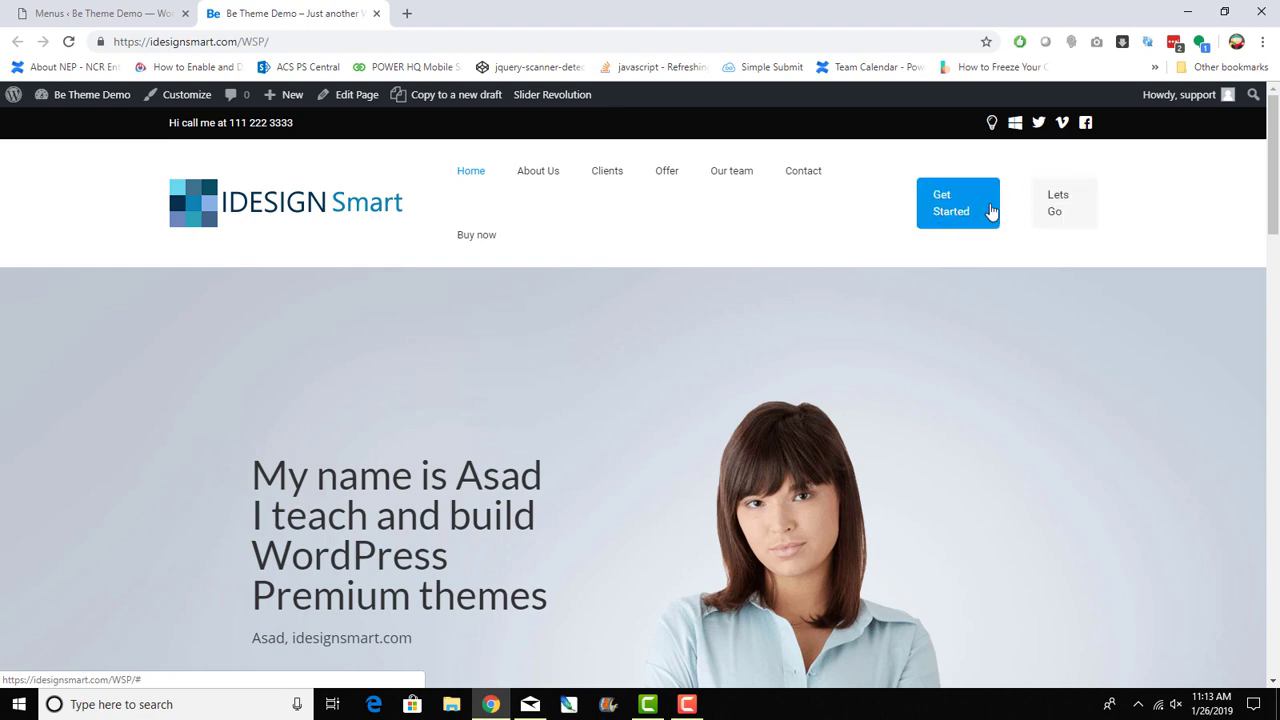
left_click(28, 10)
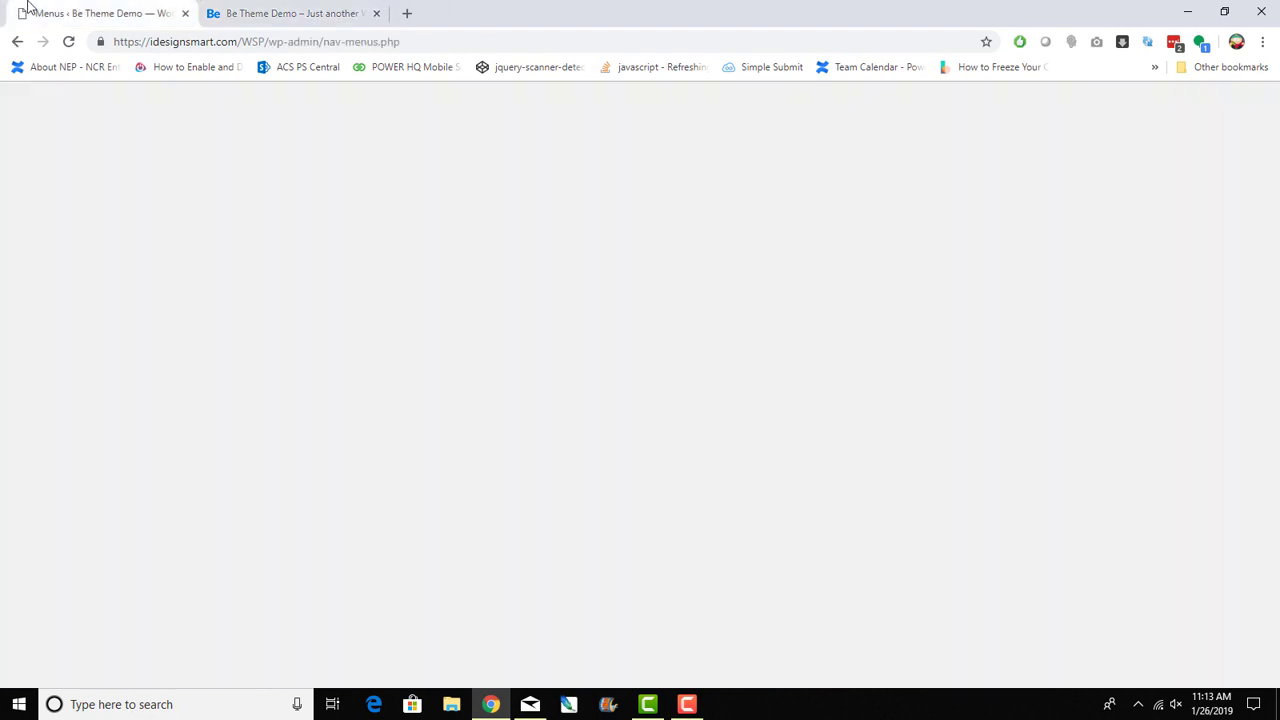
Step: Remove the Buy now custom link from the Main Menu structure
scroll(597, 462, "down", 5)
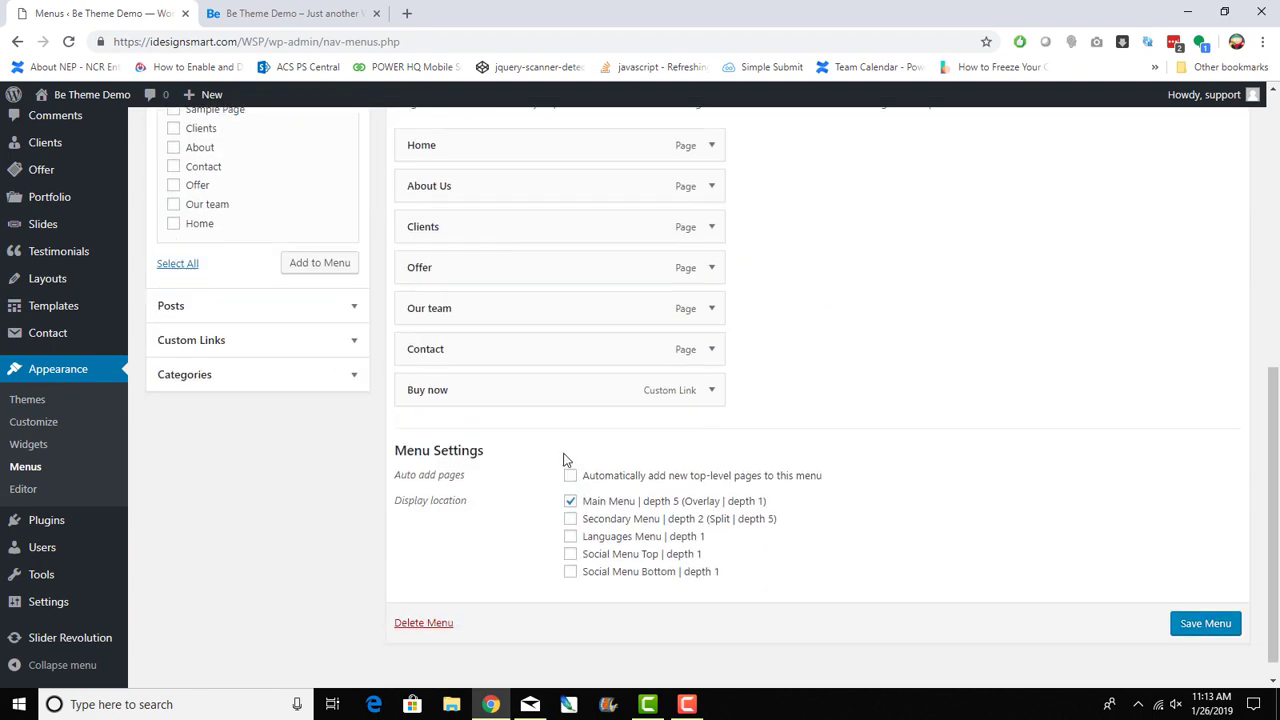
left_click(711, 392)
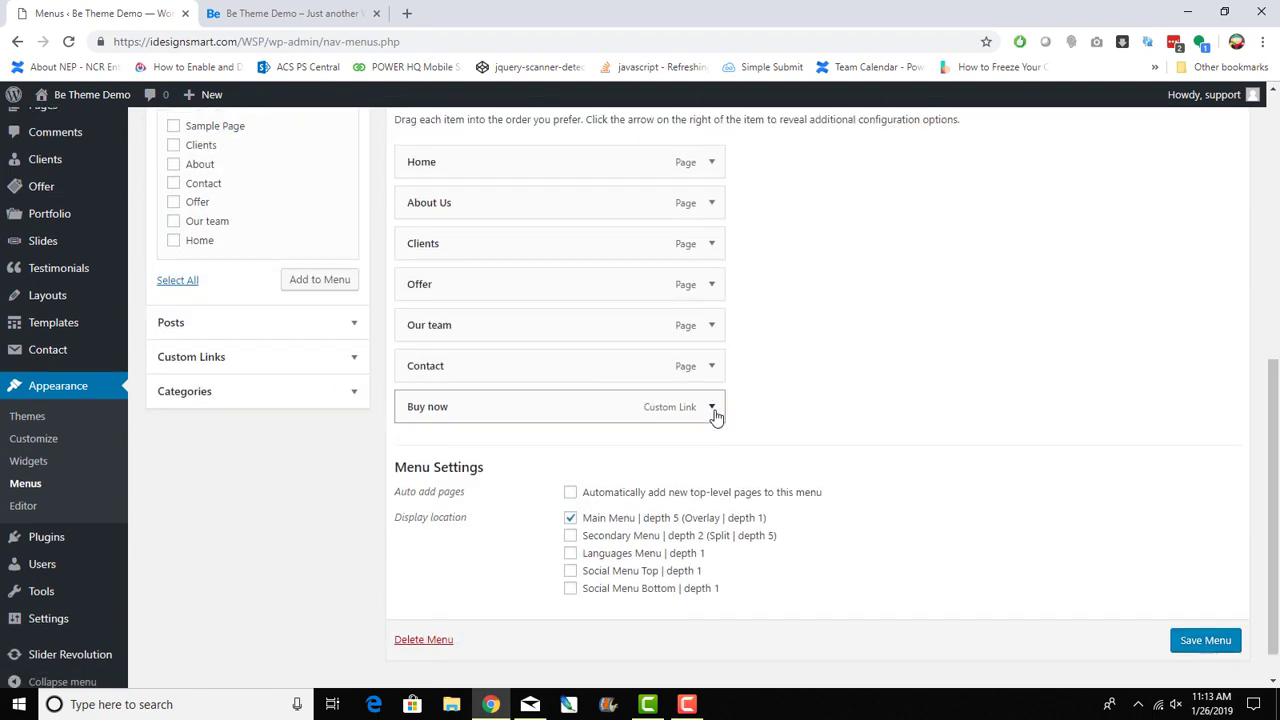
scroll(380, 423, "down", 3)
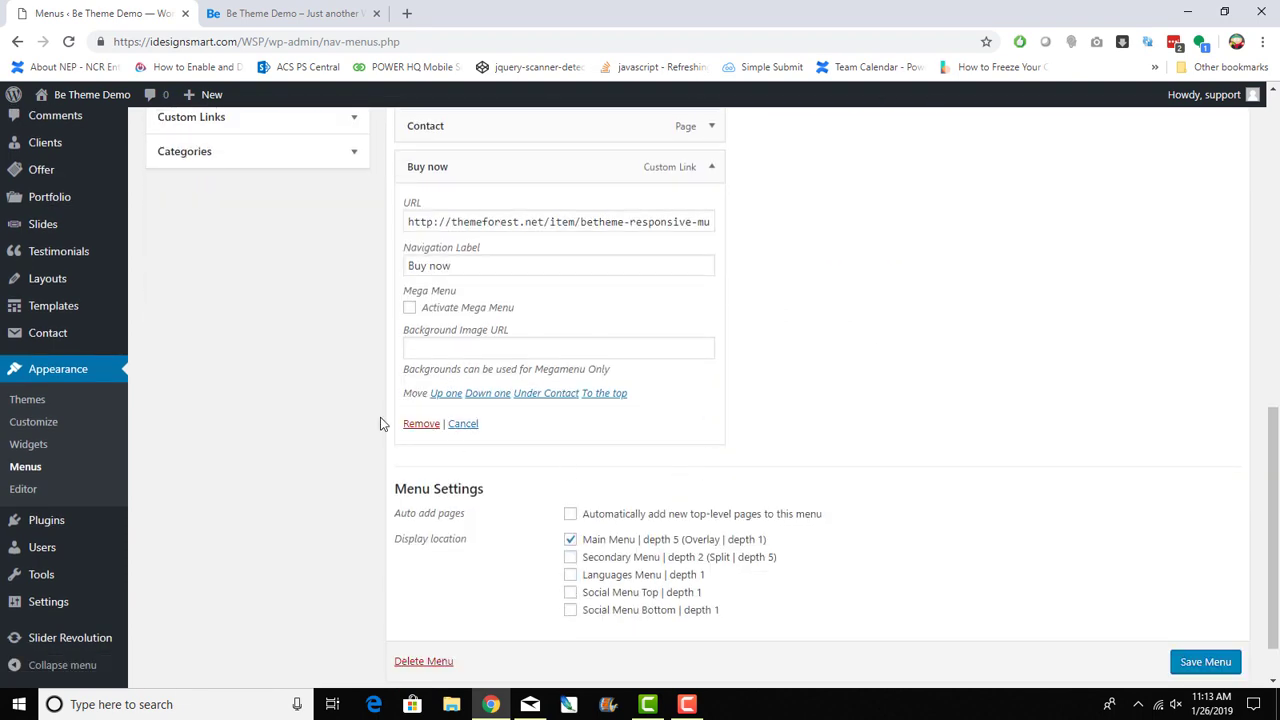
left_click(420, 424)
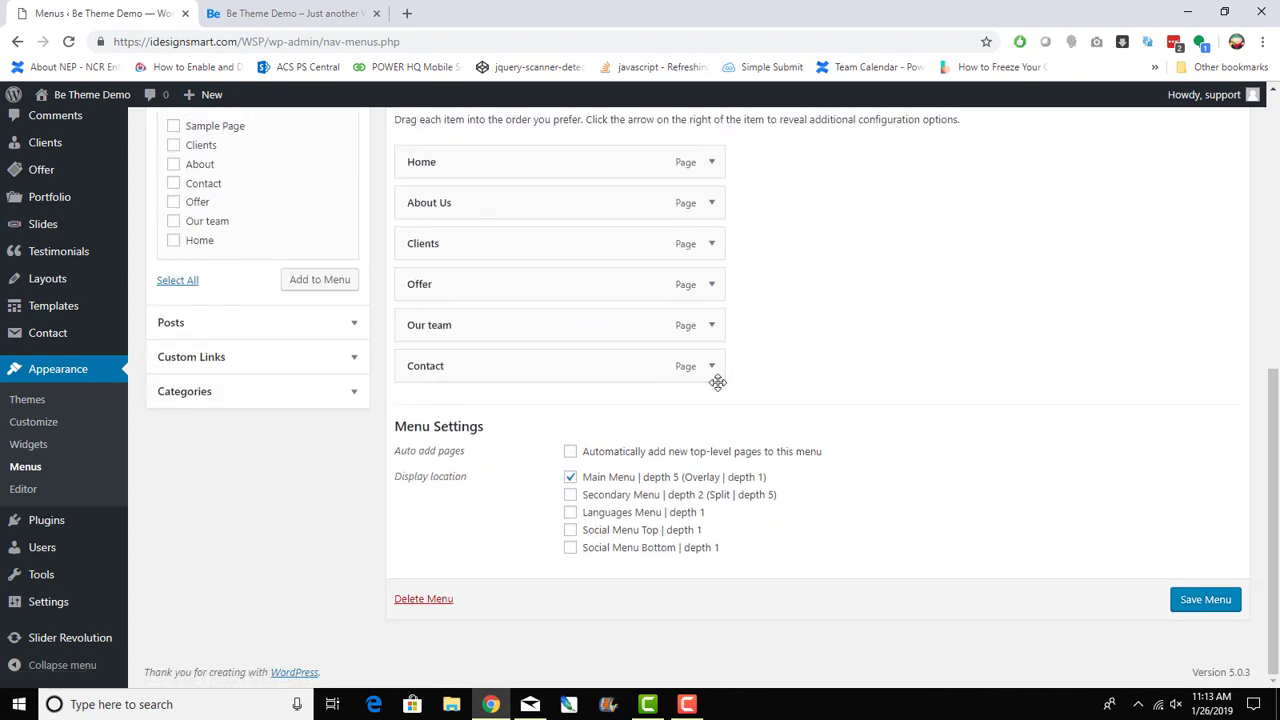
Step: Remove the Contact page from the Main Menu and save the menu
left_click(710, 367)
left_click(421, 372)
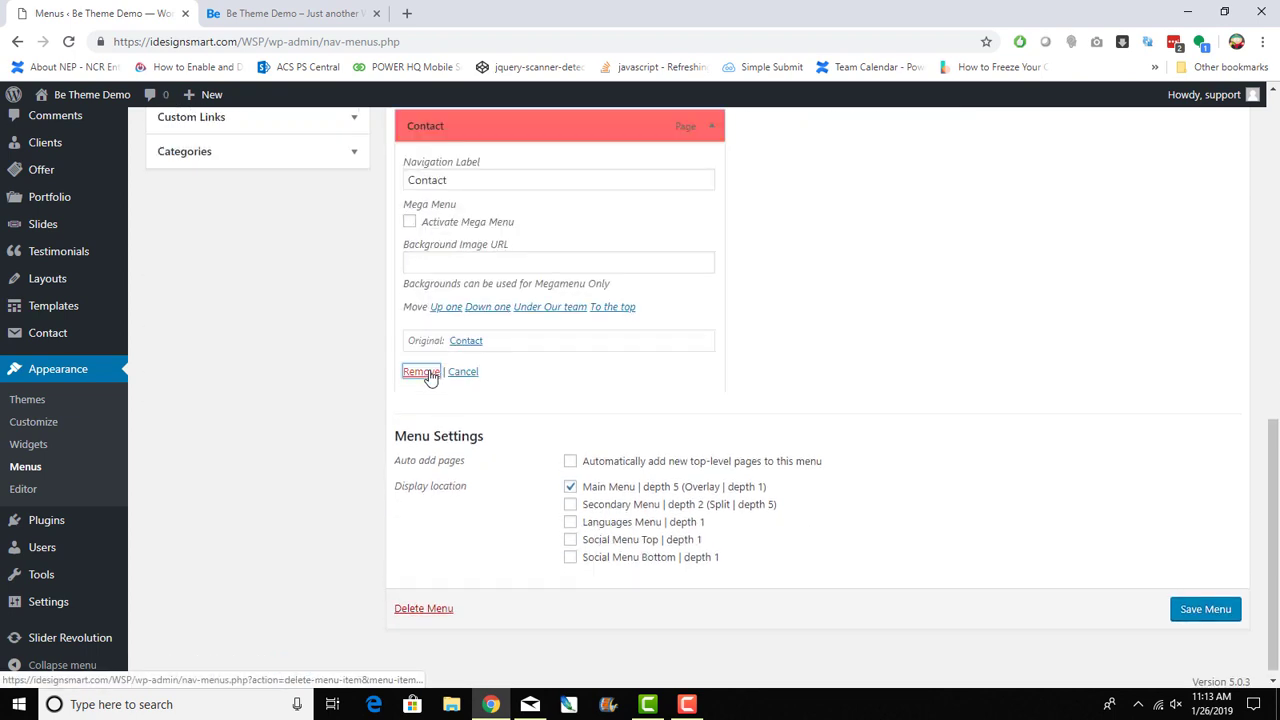
left_click(1205, 599)
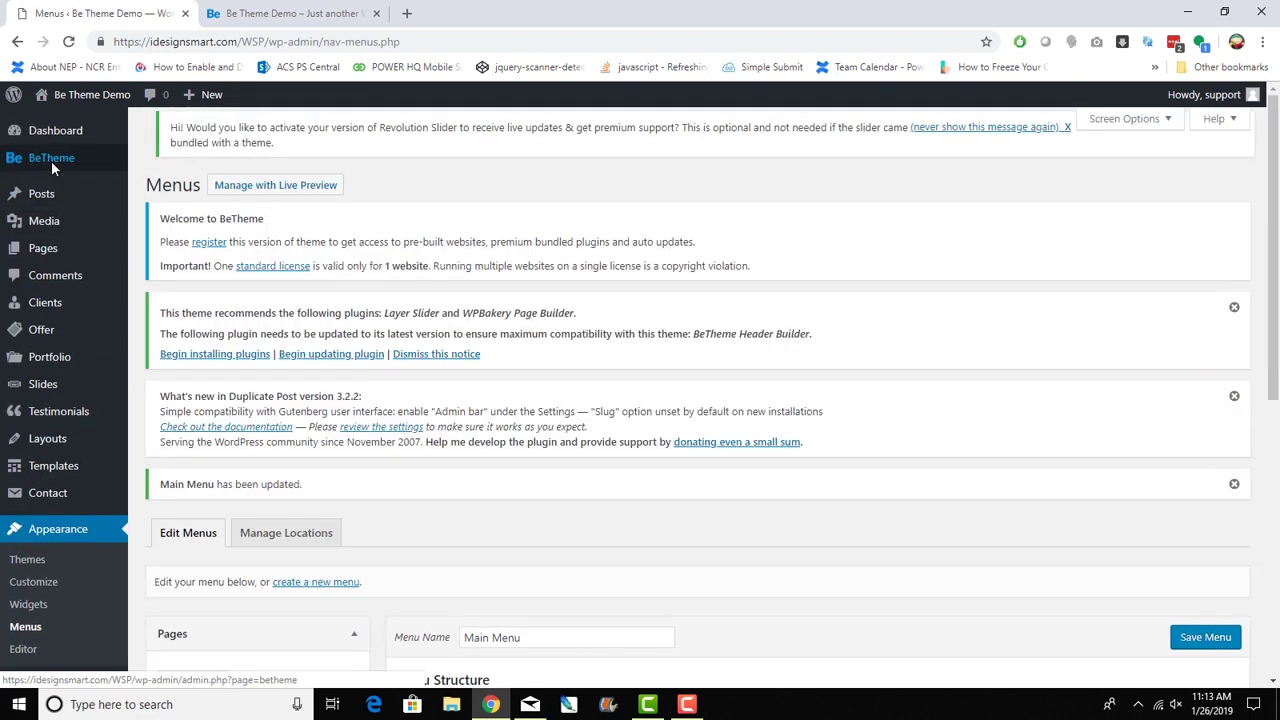
Step: Return to the Header Builder and delete the second button, Lets Go, from the First Row's right-aligned area
mouse_move(105, 162)
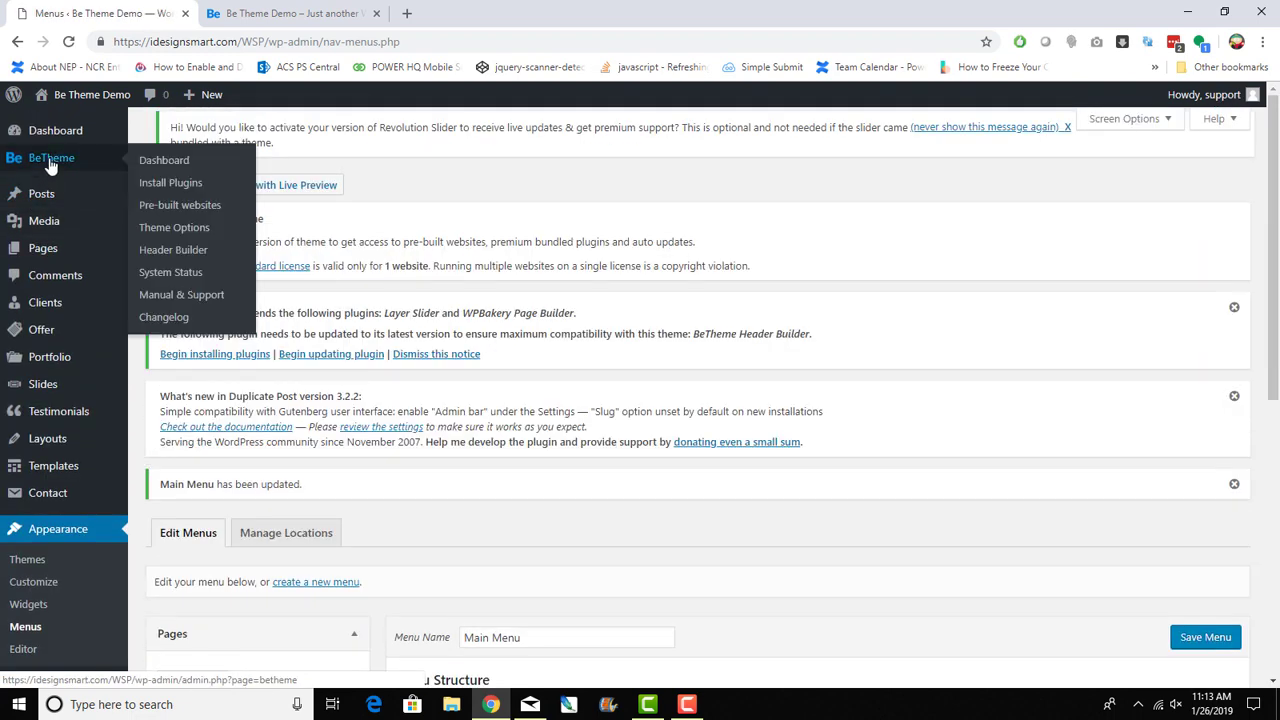
left_click(143, 257)
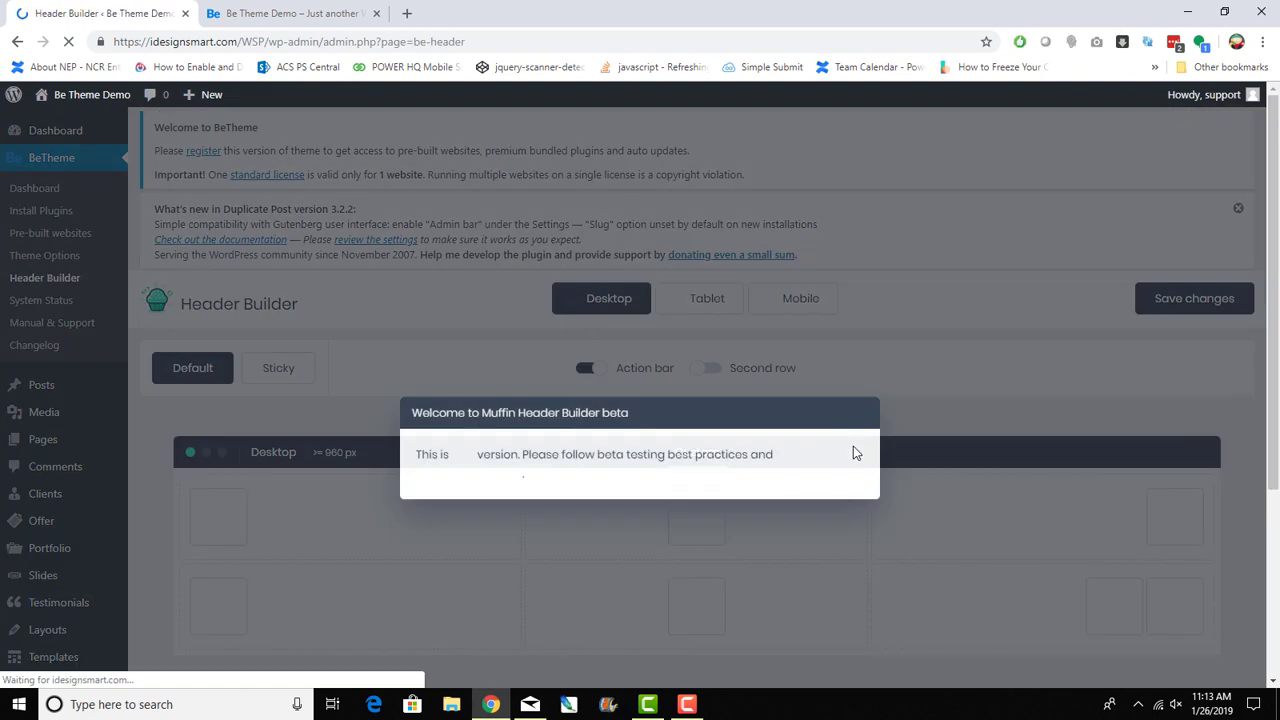
scroll(853, 446, "down", 3)
left_click(1090, 434)
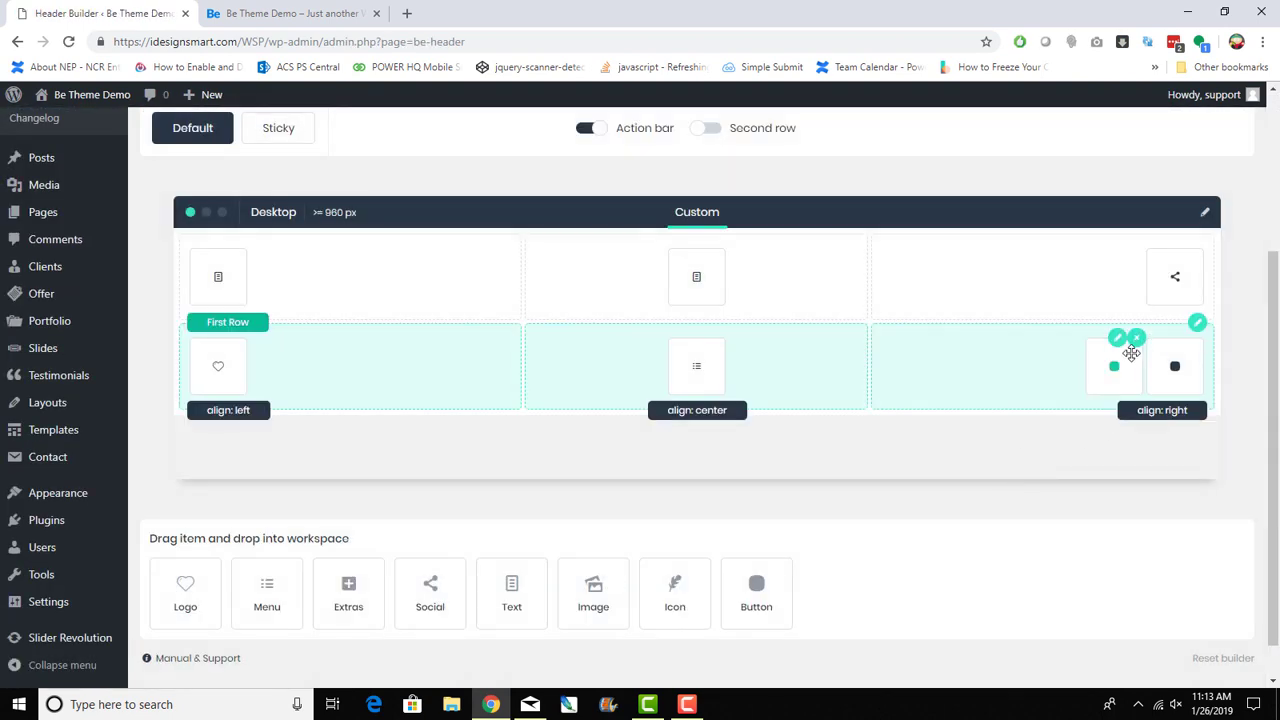
left_click(1136, 338)
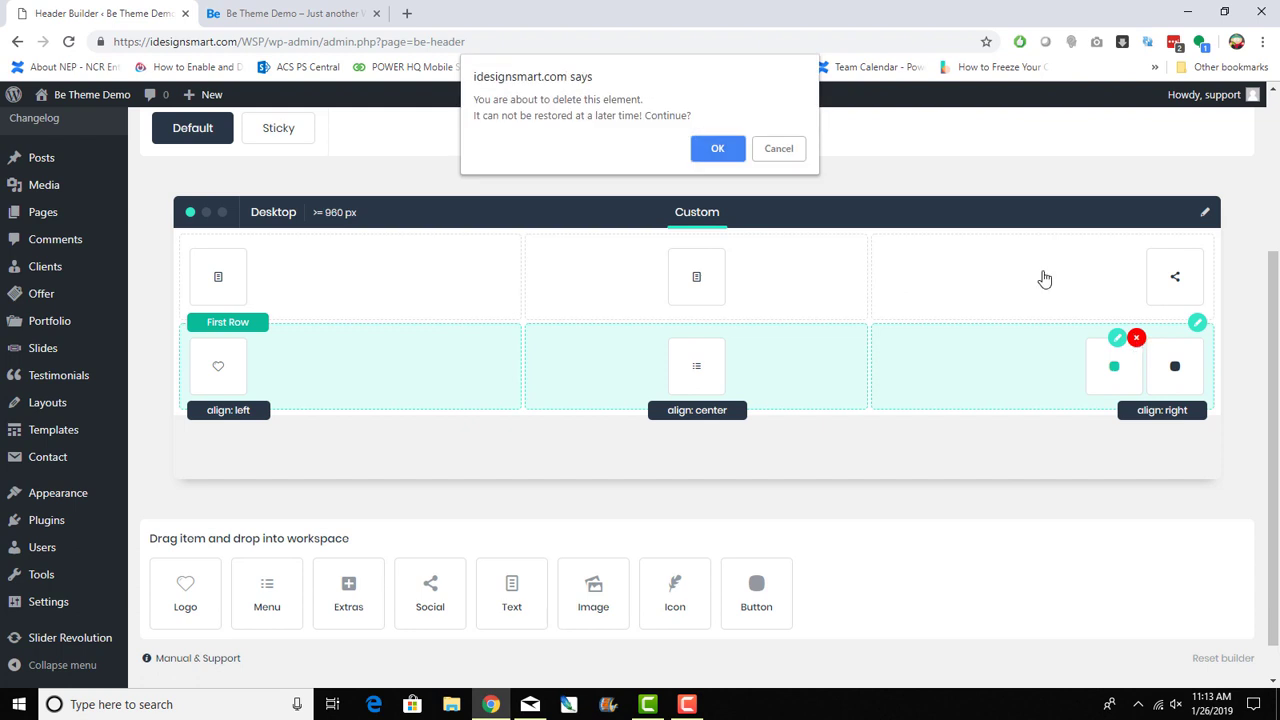
left_click(782, 150)
left_click(1198, 339)
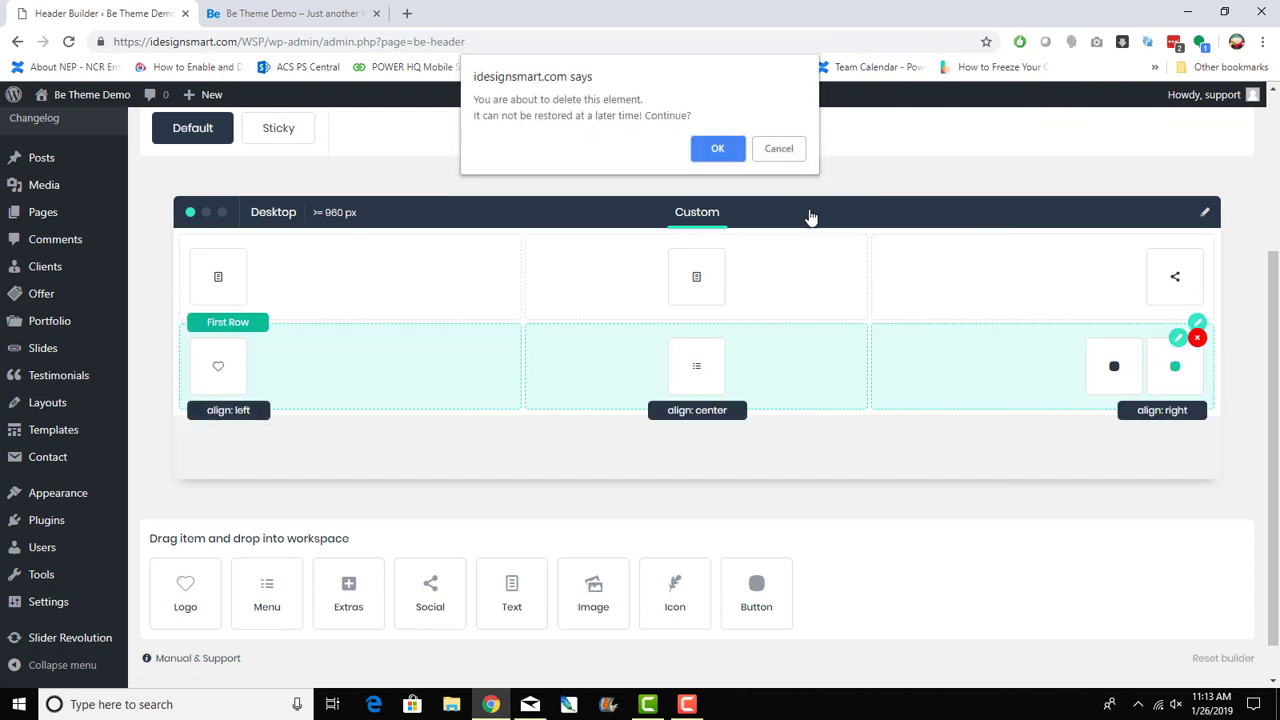
left_click(717, 147)
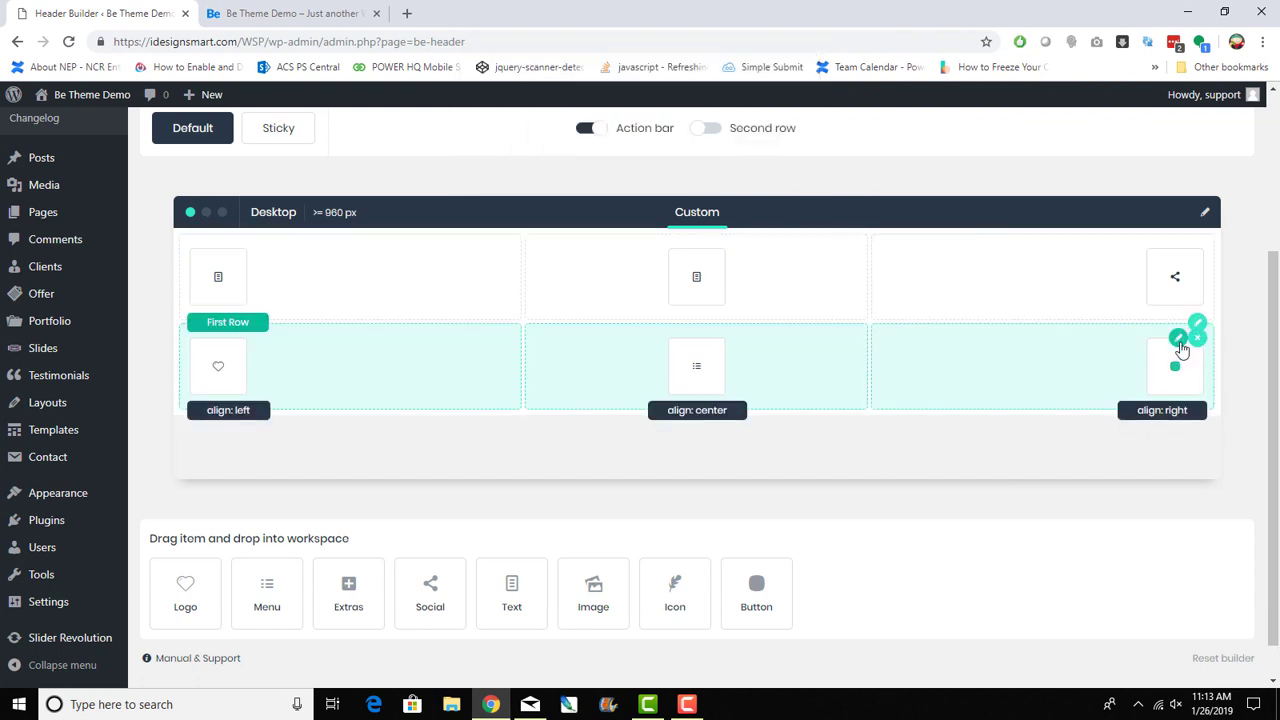
Step: Set the title of the First Row's right-aligned button to Contact and save the header changes
left_click(1178, 345)
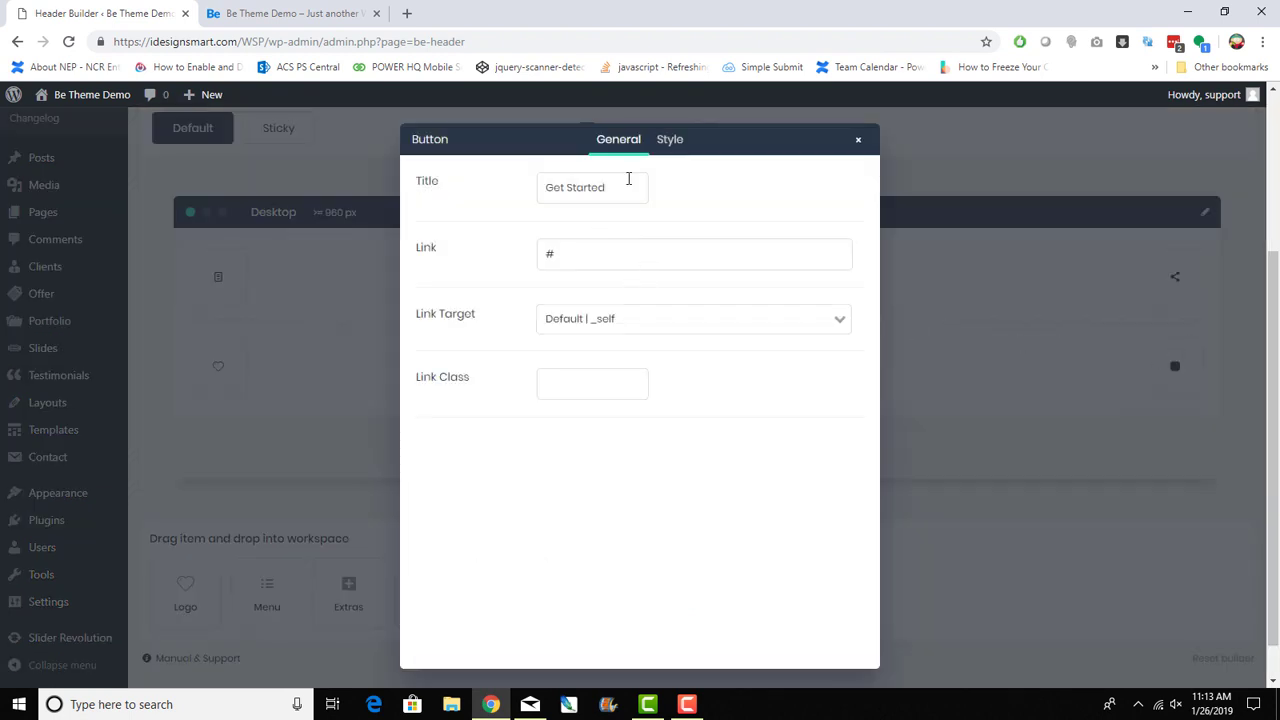
left_click_drag(629, 179, 452, 191)
type("Contact")
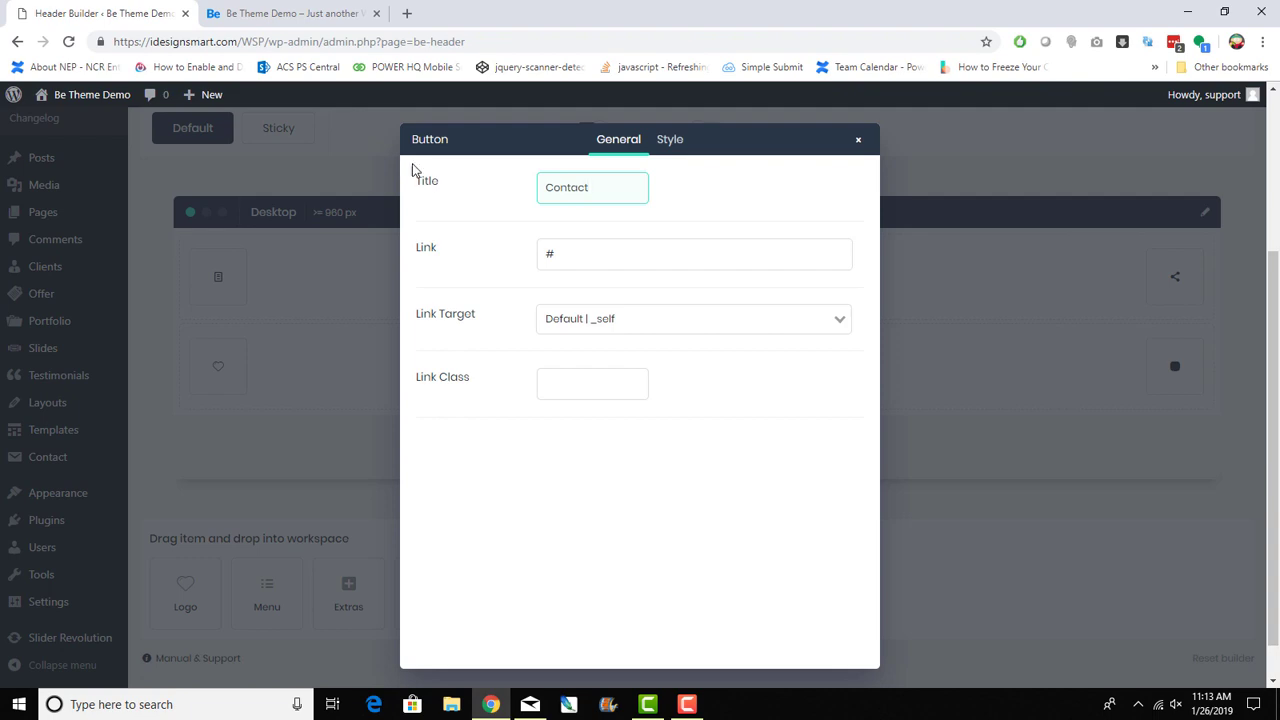
left_click(984, 245)
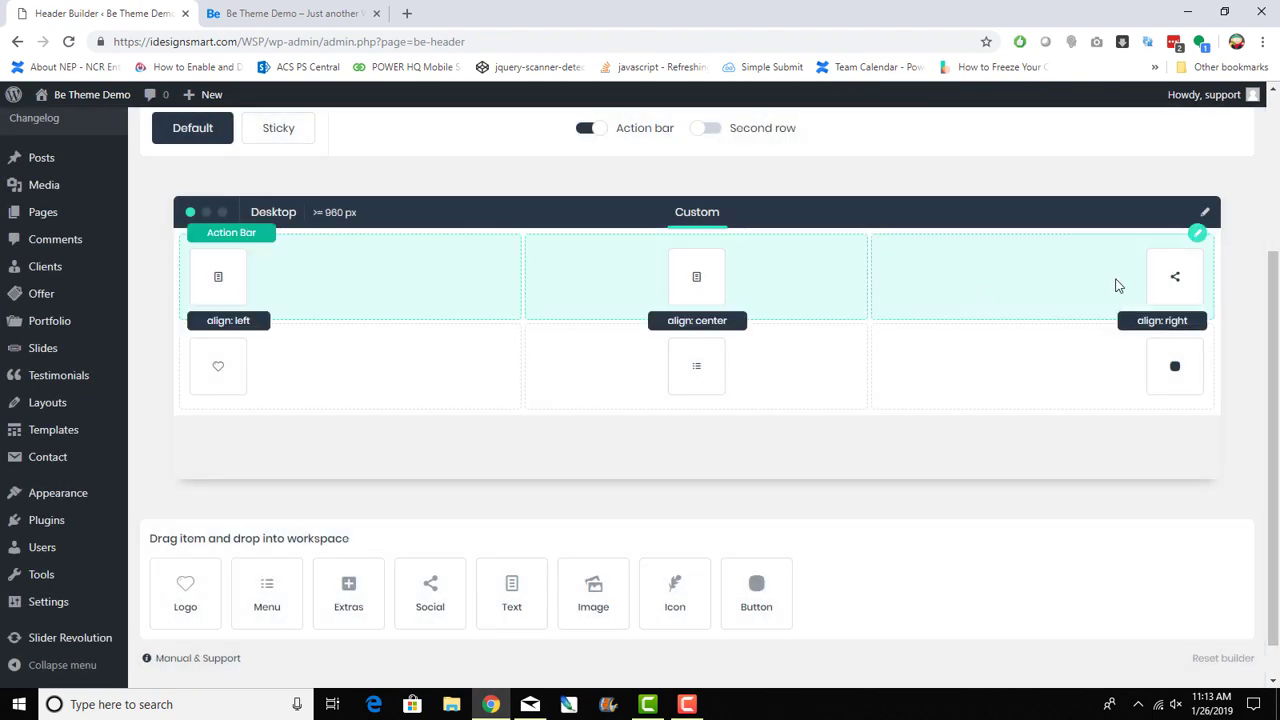
scroll(1106, 526, "down", 1)
scroll(1106, 526, "up", 3)
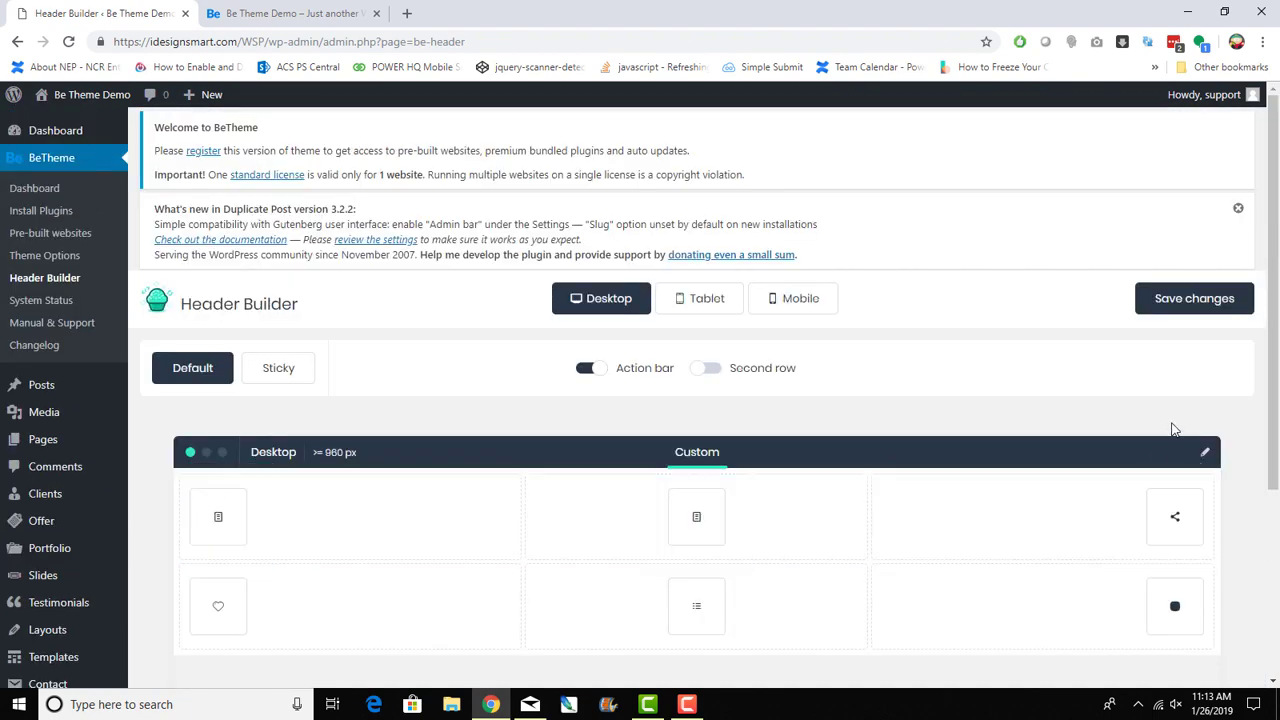
left_click(1165, 300)
Step: Reload the site's home page to check the saved menu and button changes in the header
left_click(329, 13)
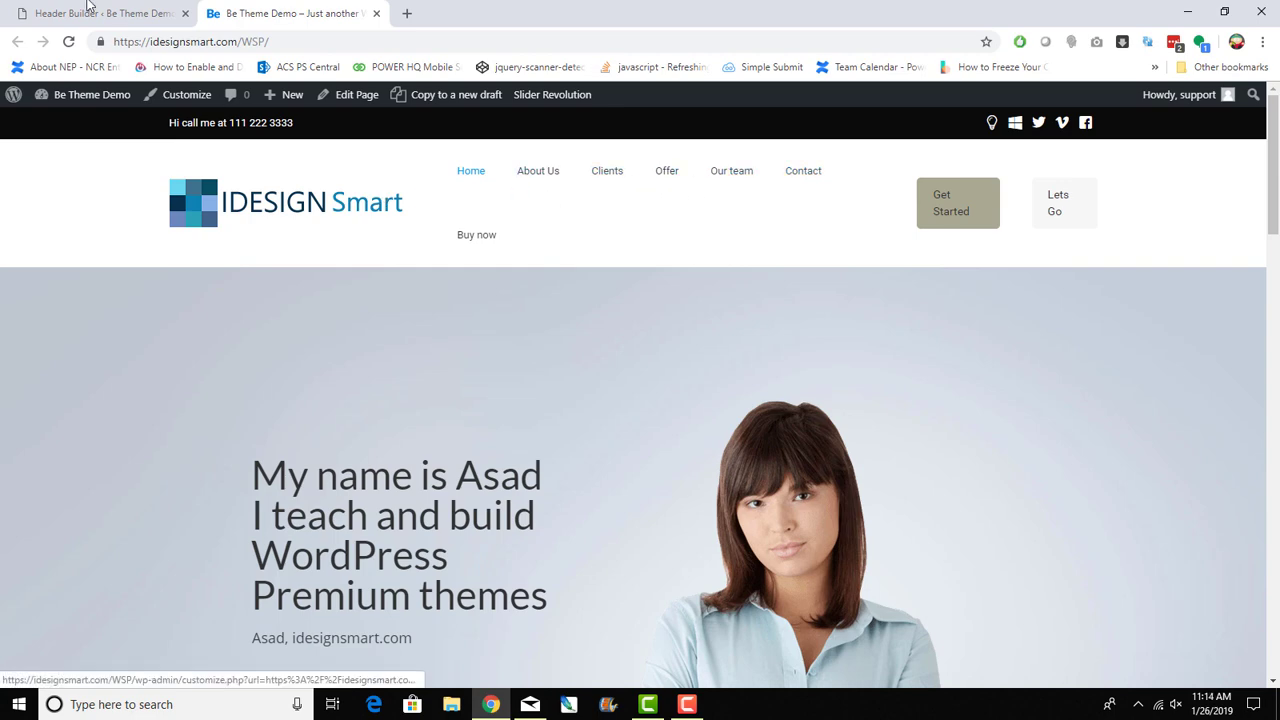
left_click(46, 7)
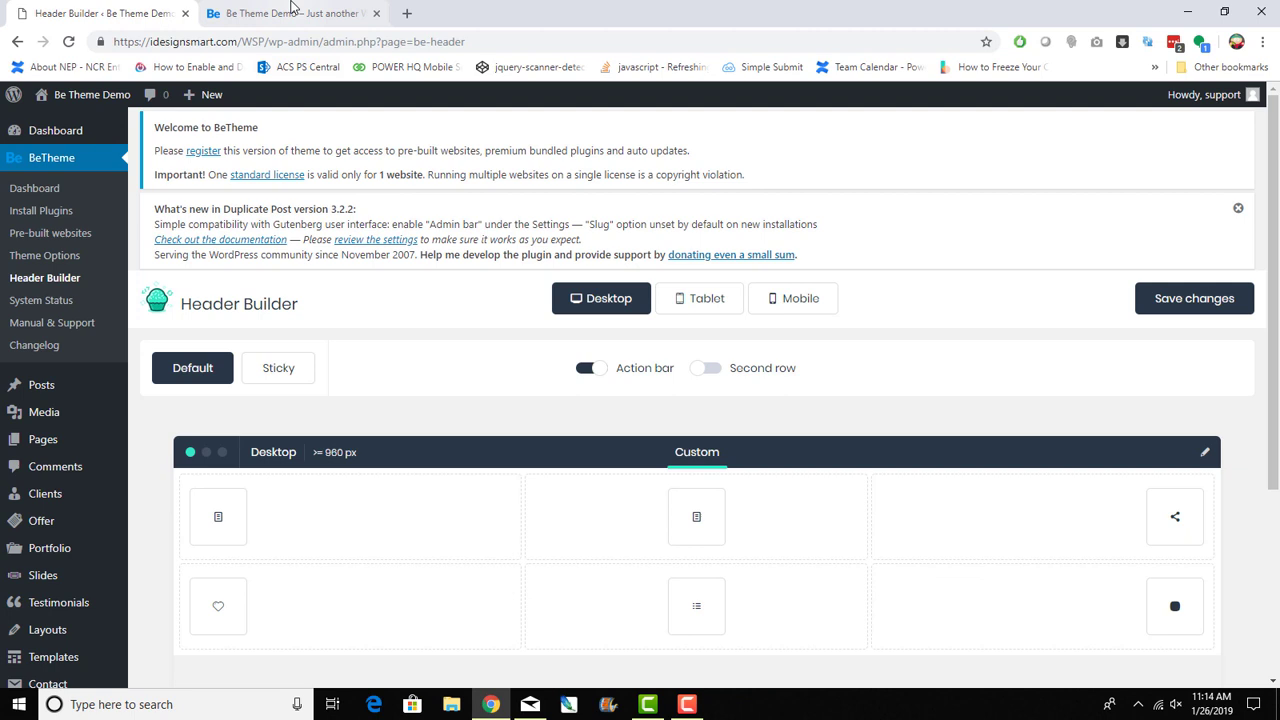
left_click(292, 13)
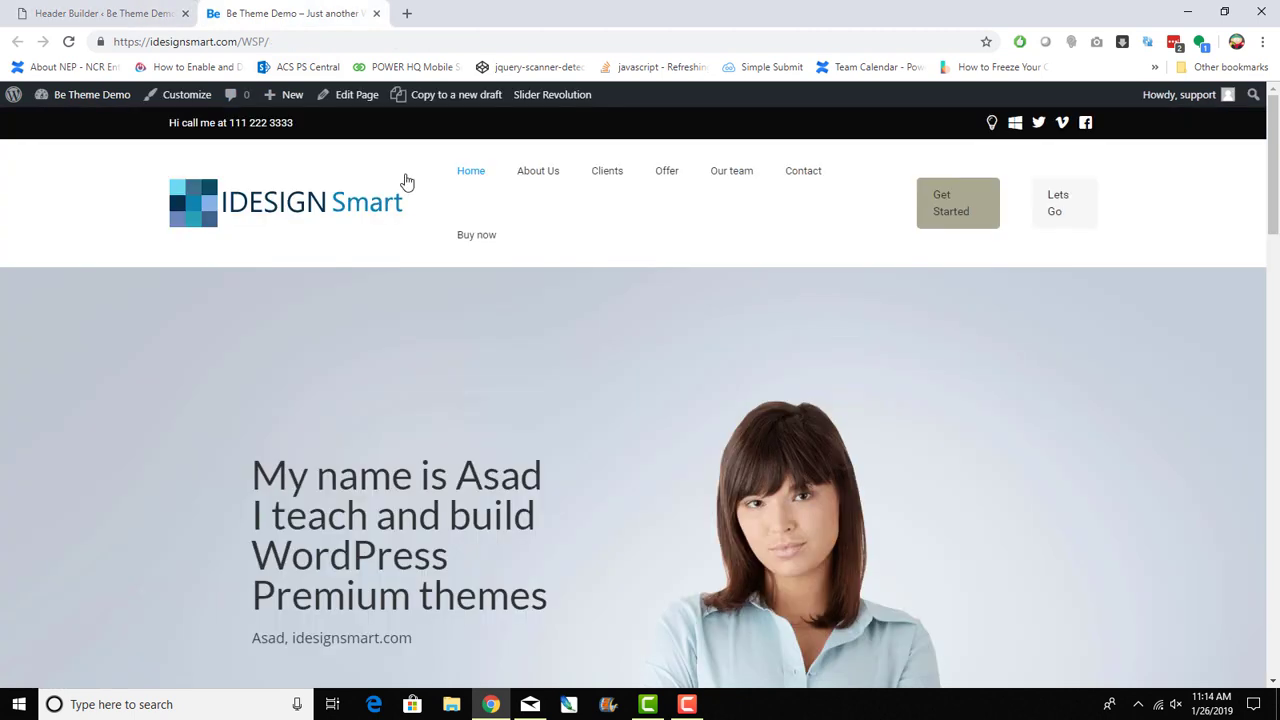
left_click(69, 42)
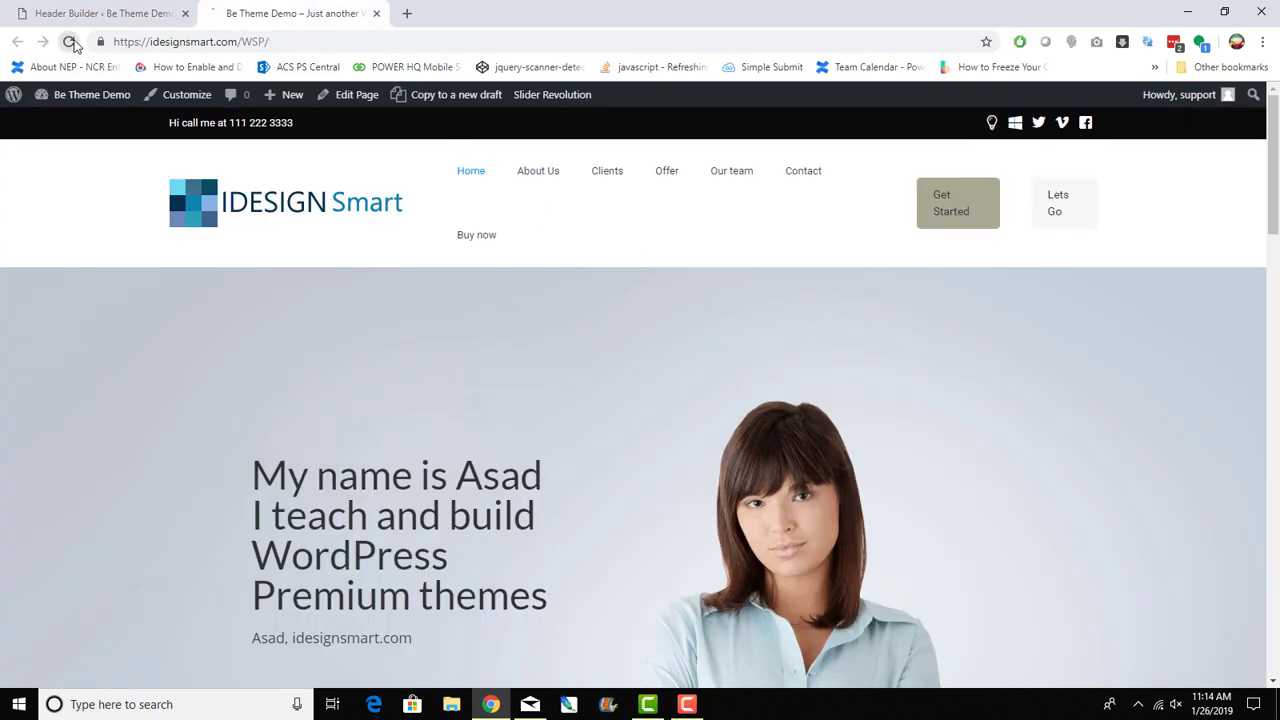